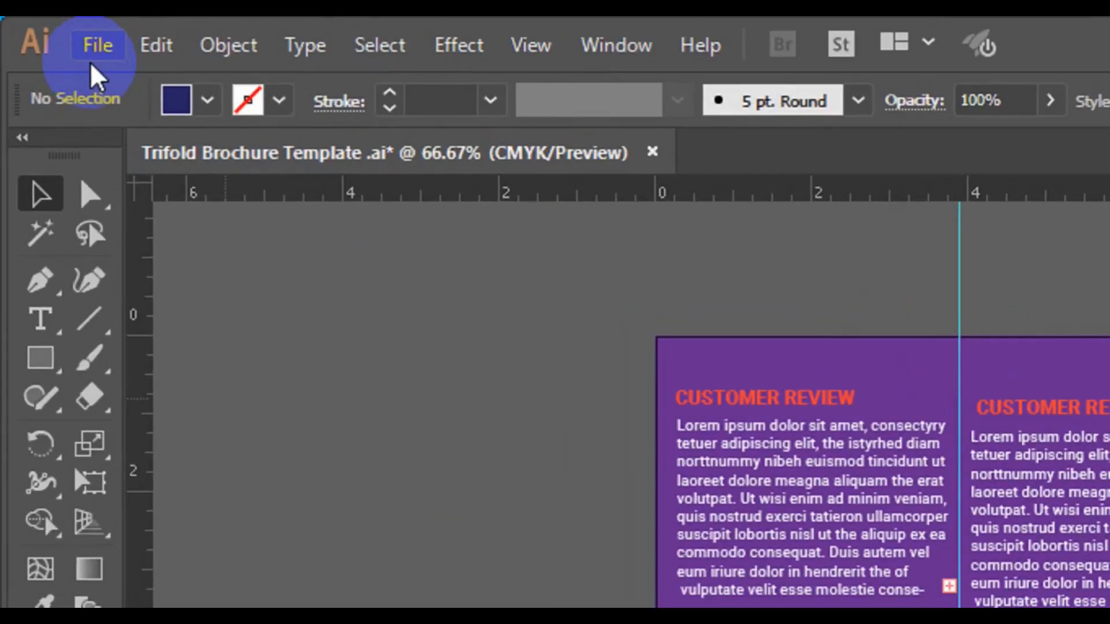
Create a landscape 11 × 8.5 in CMYK document named "Trifold Brochure" with 0.125 in bleed on all sides.
{"action": "left_click", "coordinate": [45, 38]}
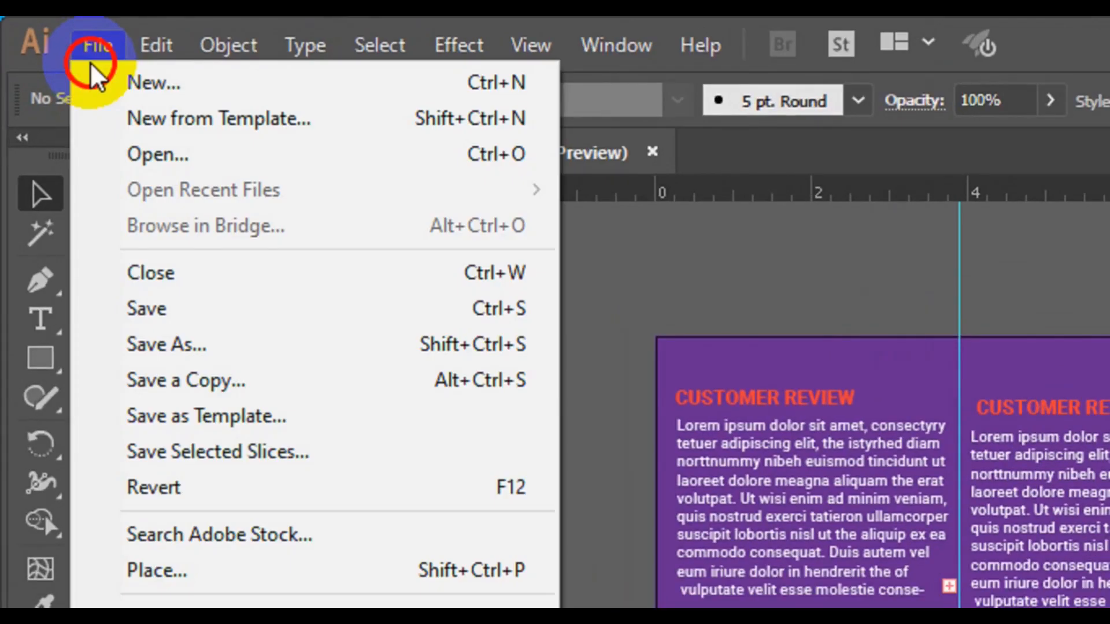
{"action": "left_click", "coordinate": [181, 85]}
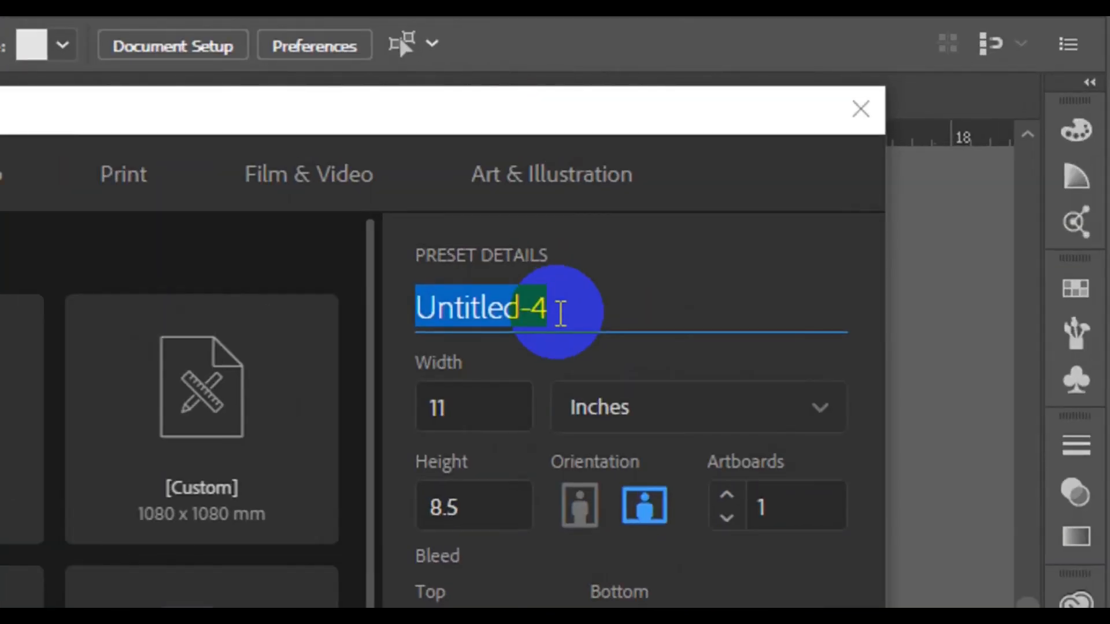
{"action": "type", "text": "Trifold "}
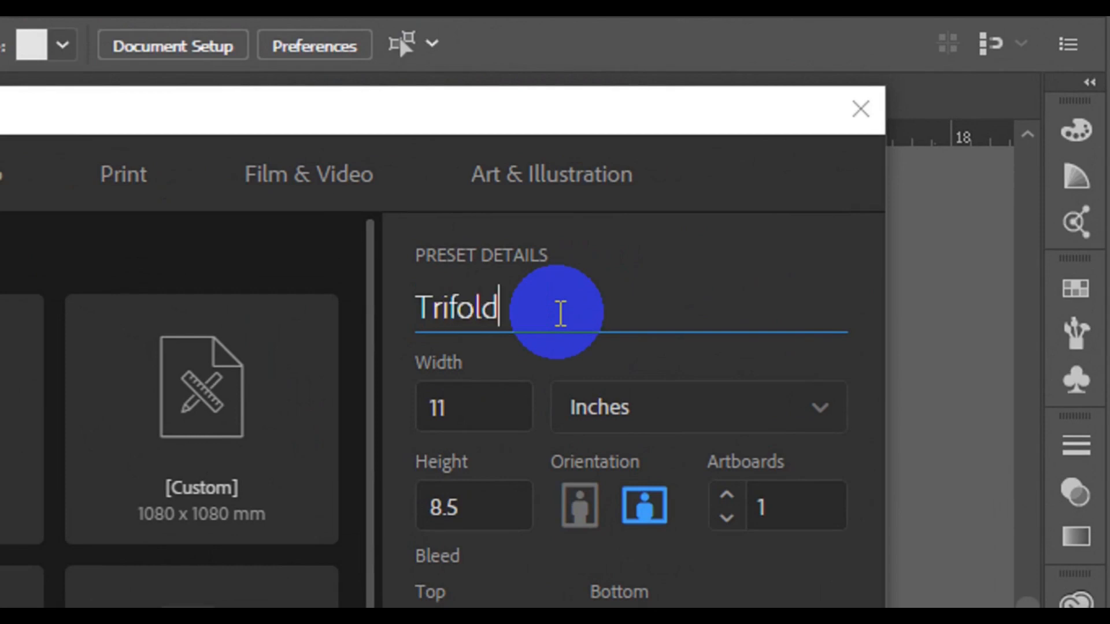
{"action": "type", "text": "Brochure"}
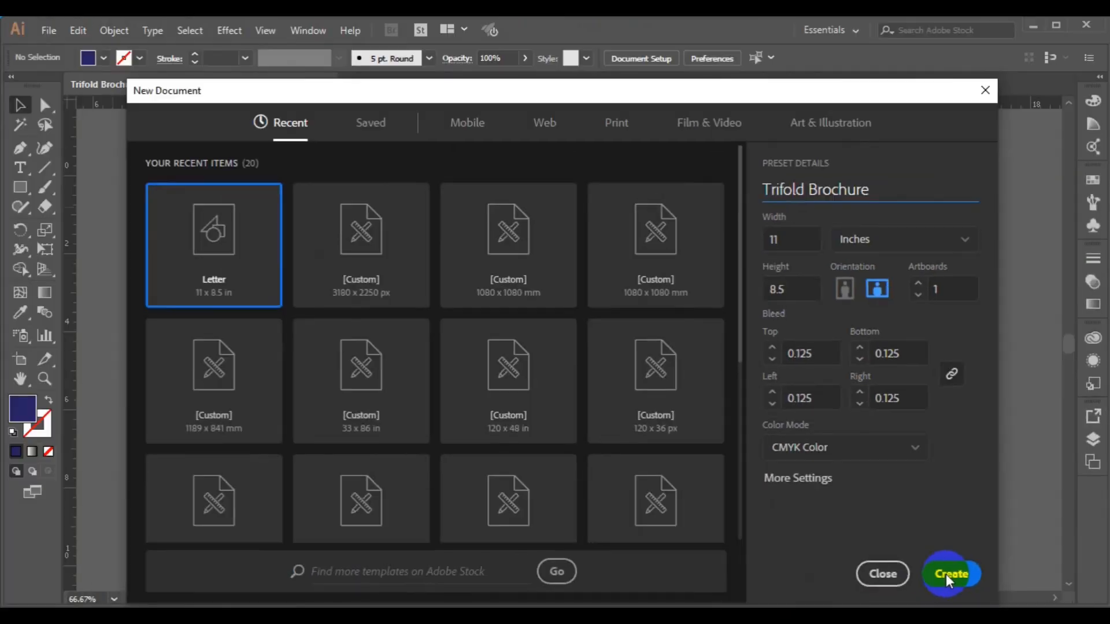
{"action": "left_click", "coordinate": [946, 574]}
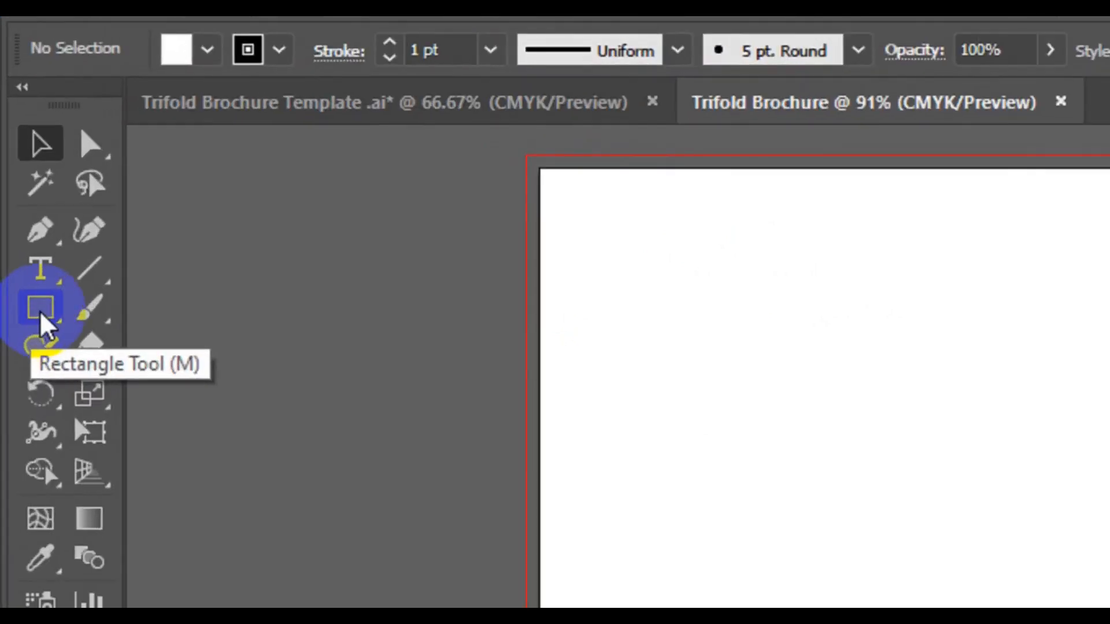
Draw a red rectangle with no stroke that covers the whole artboard.
{"action": "left_click", "coordinate": [39, 311]}
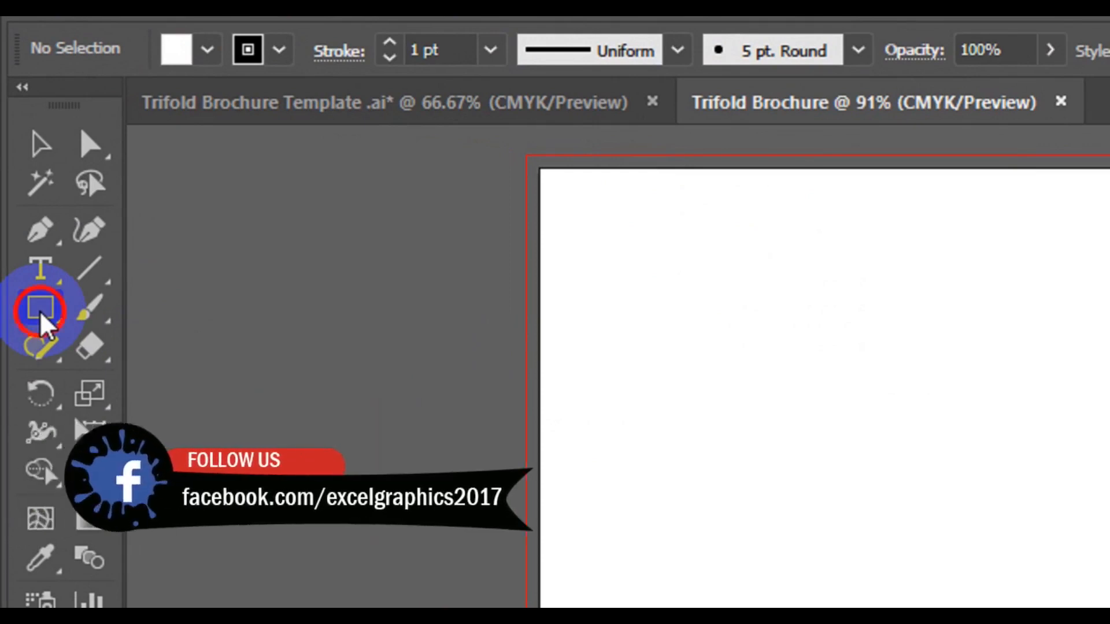
{"action": "left_click", "coordinate": [207, 50]}
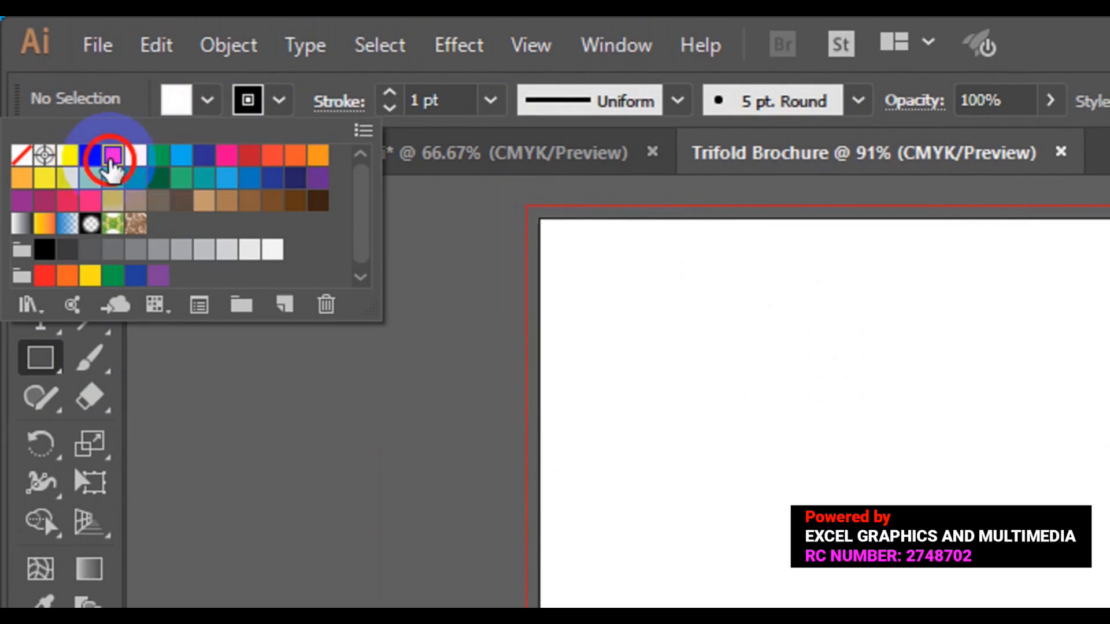
{"action": "left_click", "coordinate": [109, 156]}
{"action": "left_click", "coordinate": [275, 104]}
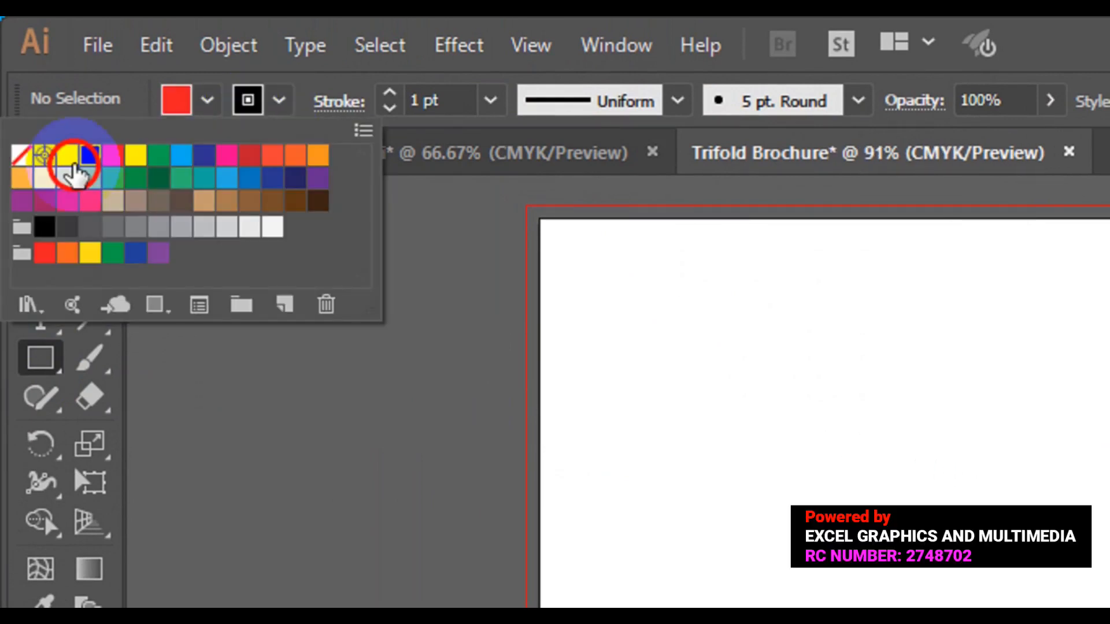
{"action": "left_click", "coordinate": [21, 156]}
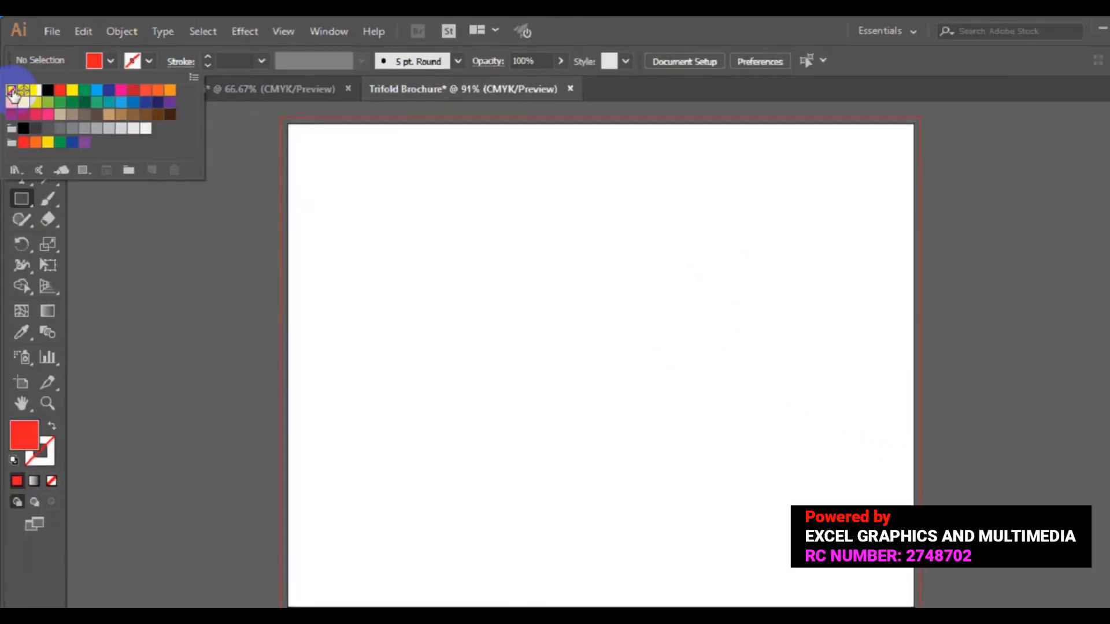
{"action": "left_click", "coordinate": [270, 118]}
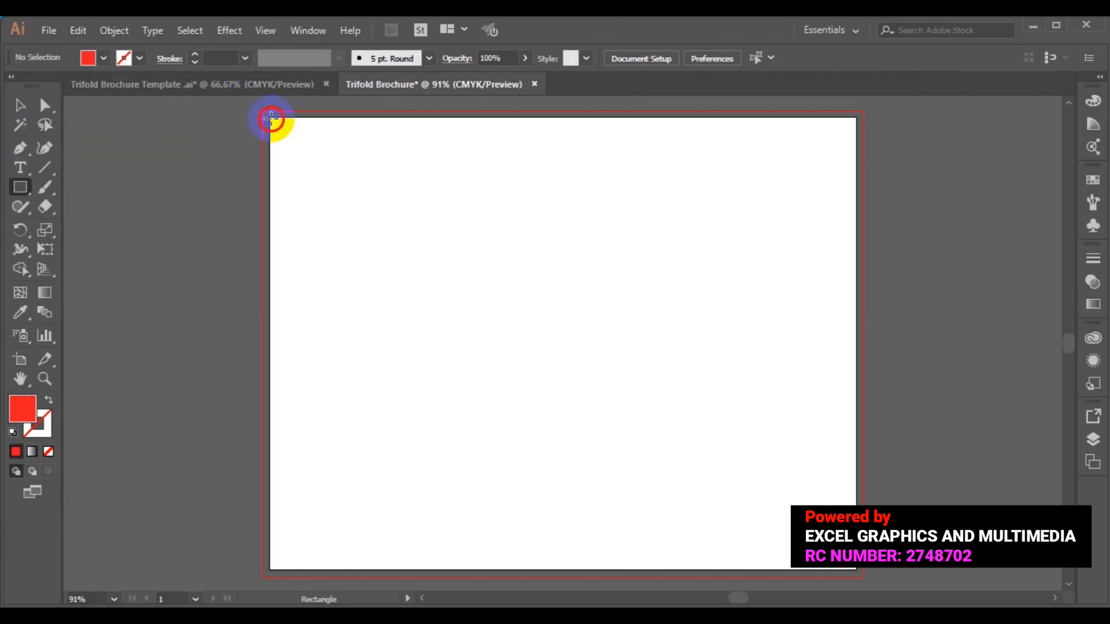
{"action": "mouse_move", "coordinate": [270, 118]}
{"action": "left_mouse_down"}
{"action": "mouse_move", "coordinate": [622, 429]}
{"action": "mouse_move", "coordinate": [856, 572]}
{"action": "left_mouse_up"}
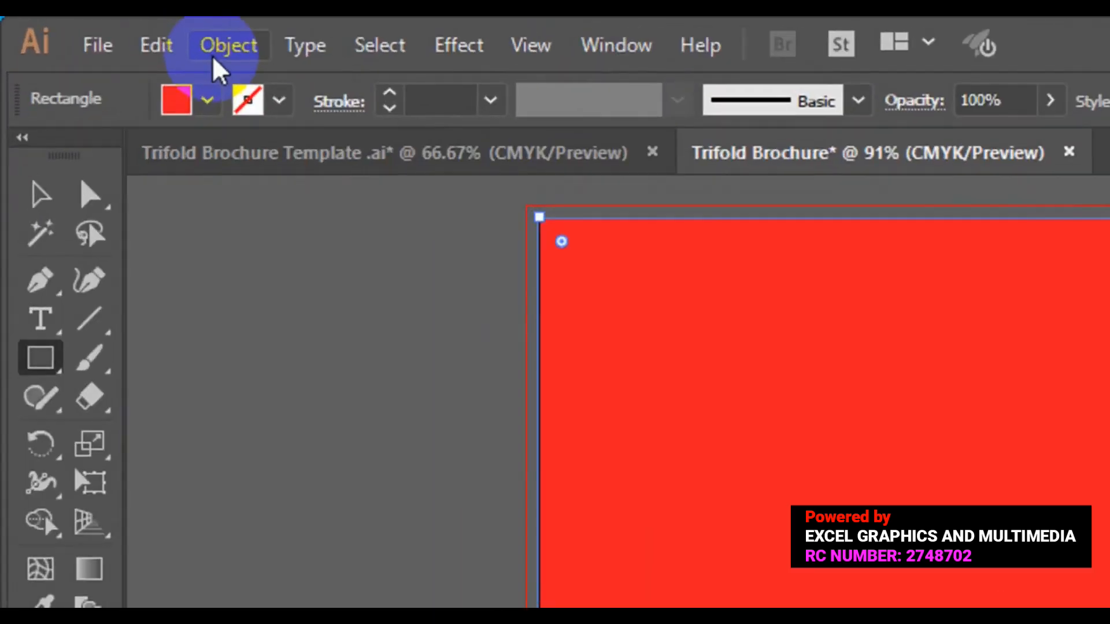
Split the red rectangle into a grid of 3 columns and 1 row with a 0 in gutter.
{"action": "left_click", "coordinate": [214, 58]}
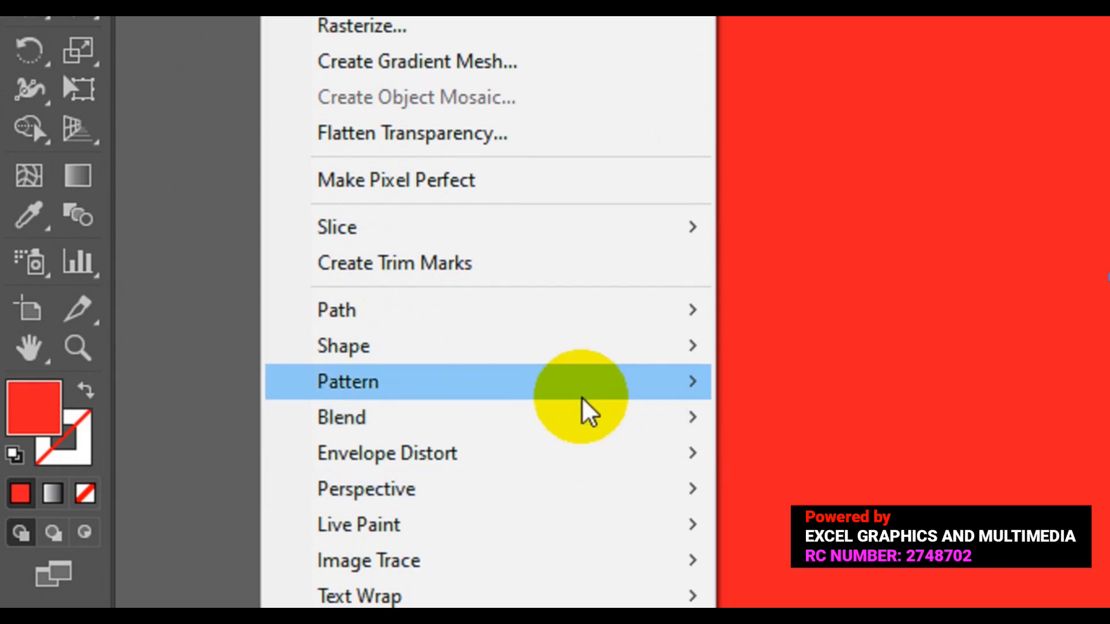
{"action": "mouse_move", "coordinate": [594, 325]}
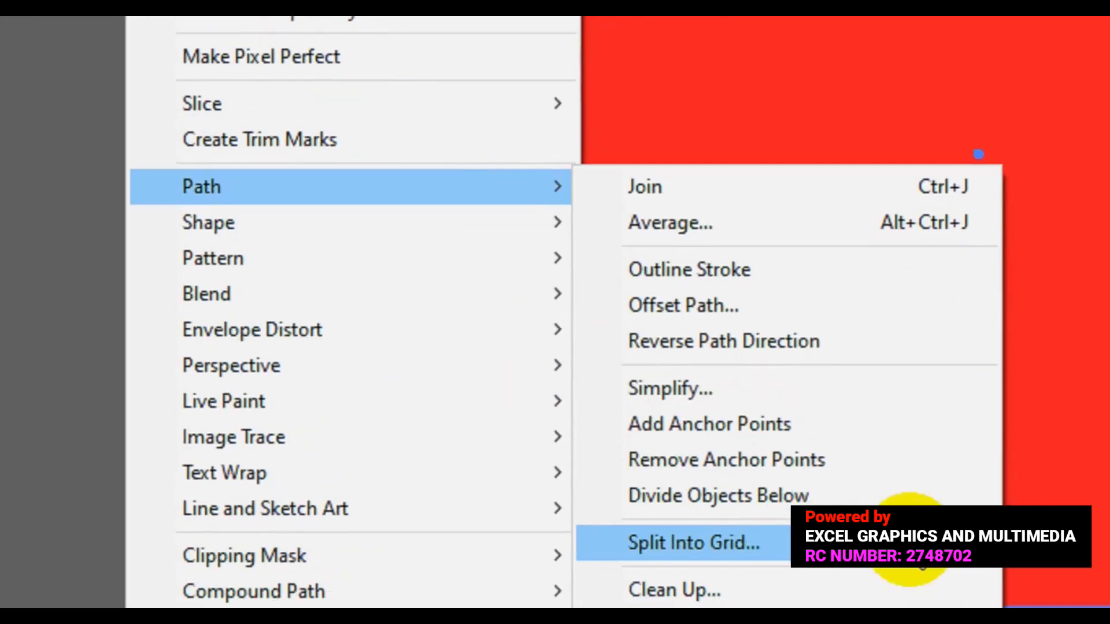
{"action": "left_click", "coordinate": [746, 517]}
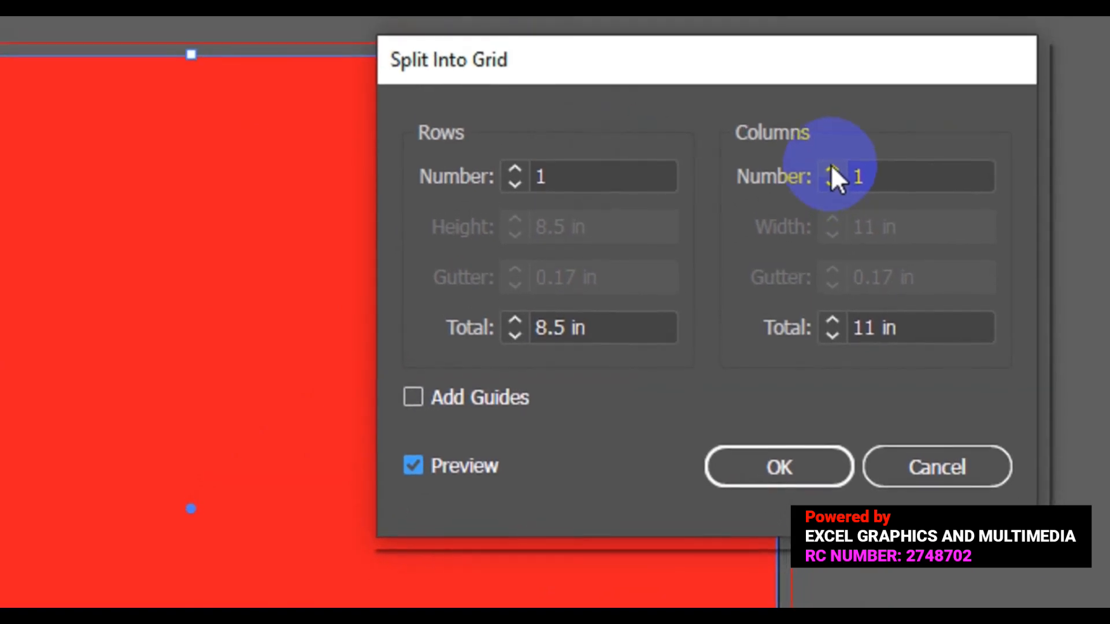
{"action": "left_click", "coordinate": [833, 164]}
{"action": "left_click", "coordinate": [832, 168]}
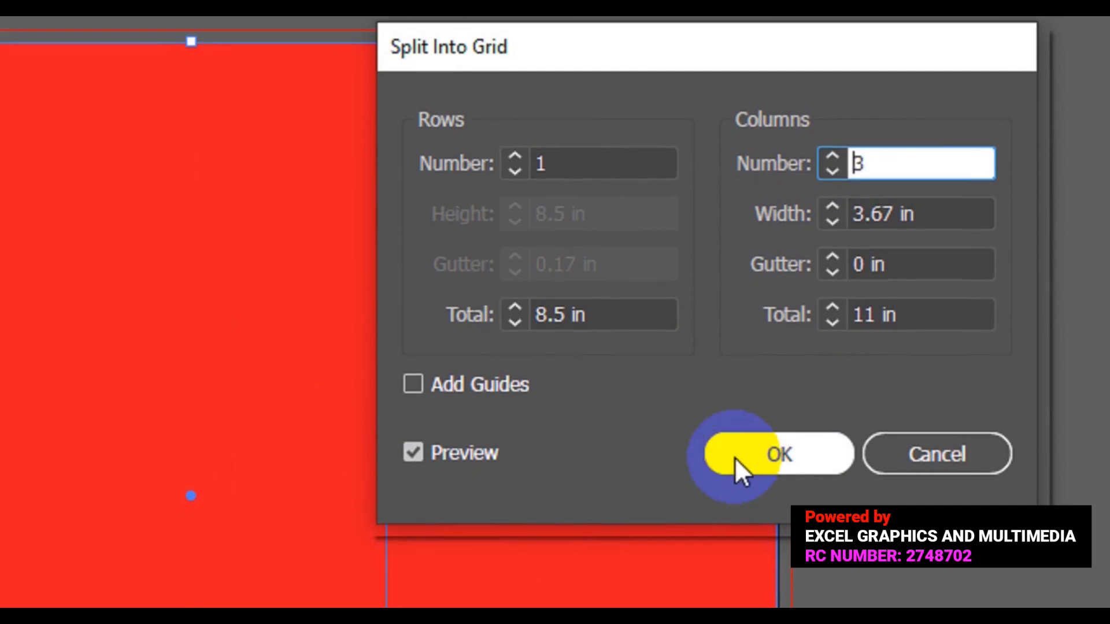
{"action": "left_click", "coordinate": [766, 457]}
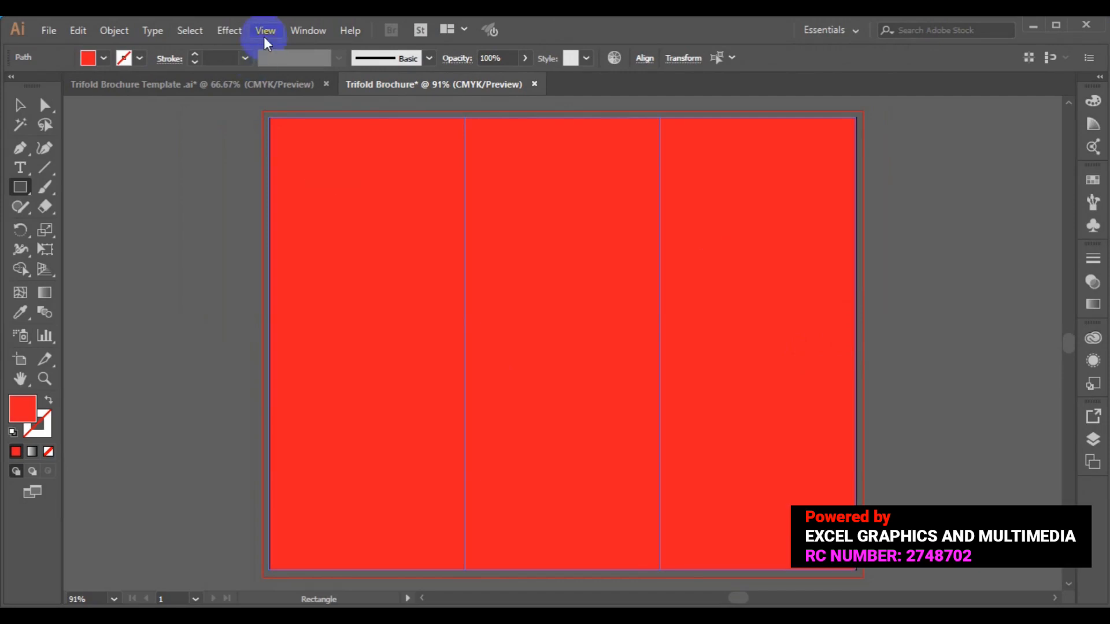
Show the rulers and place two vertical guides on the boundaries between the three columns.
{"action": "left_click", "coordinate": [265, 32]}
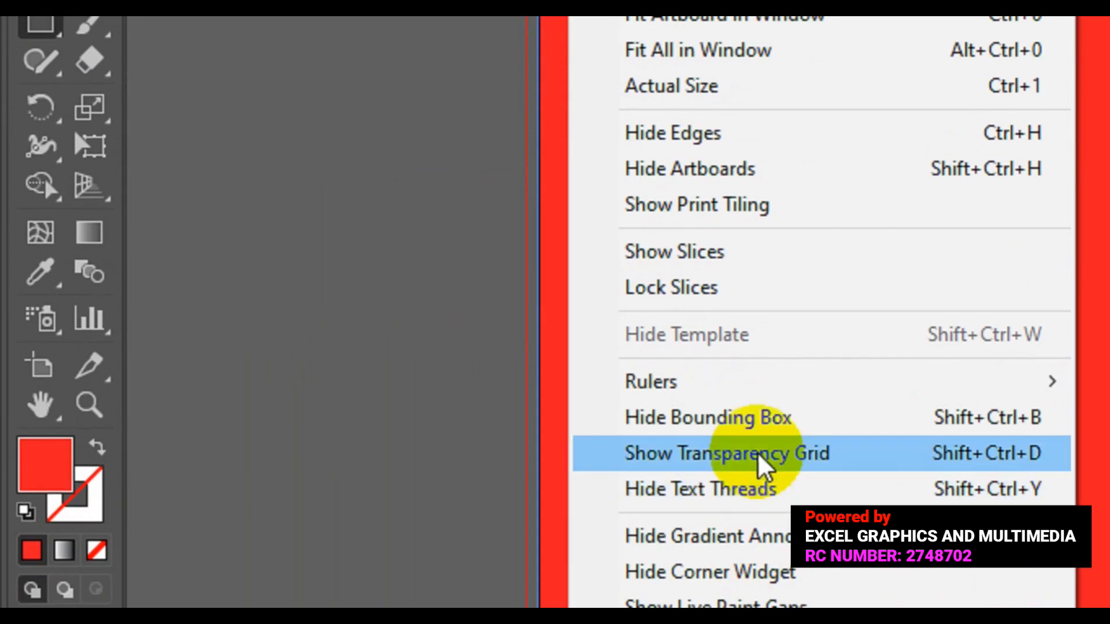
{"action": "mouse_move", "coordinate": [755, 398]}
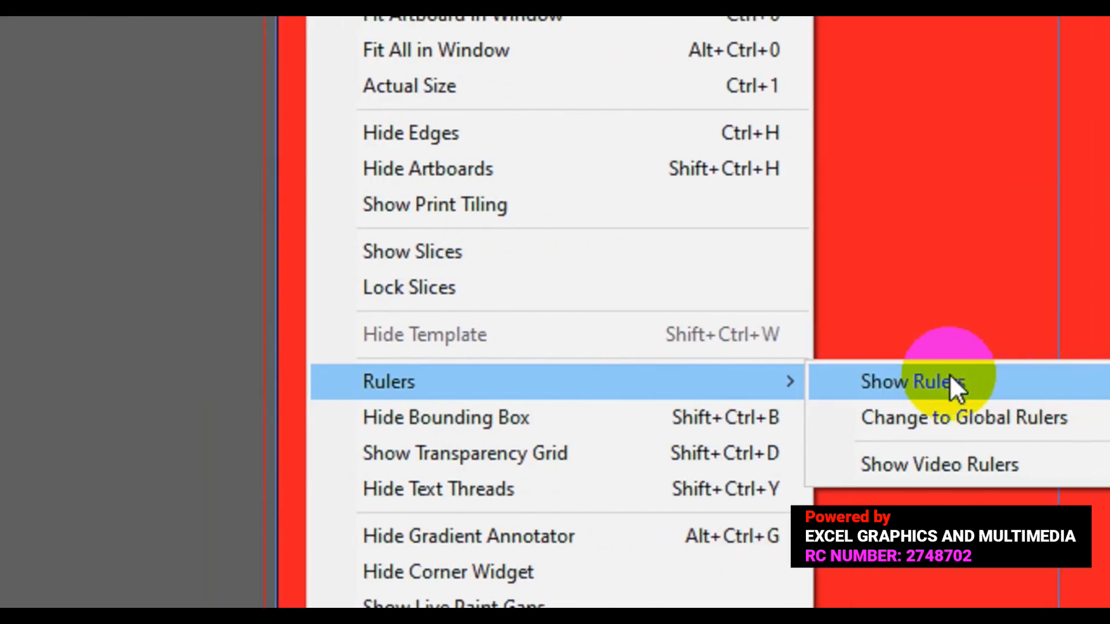
{"action": "left_click", "coordinate": [925, 380]}
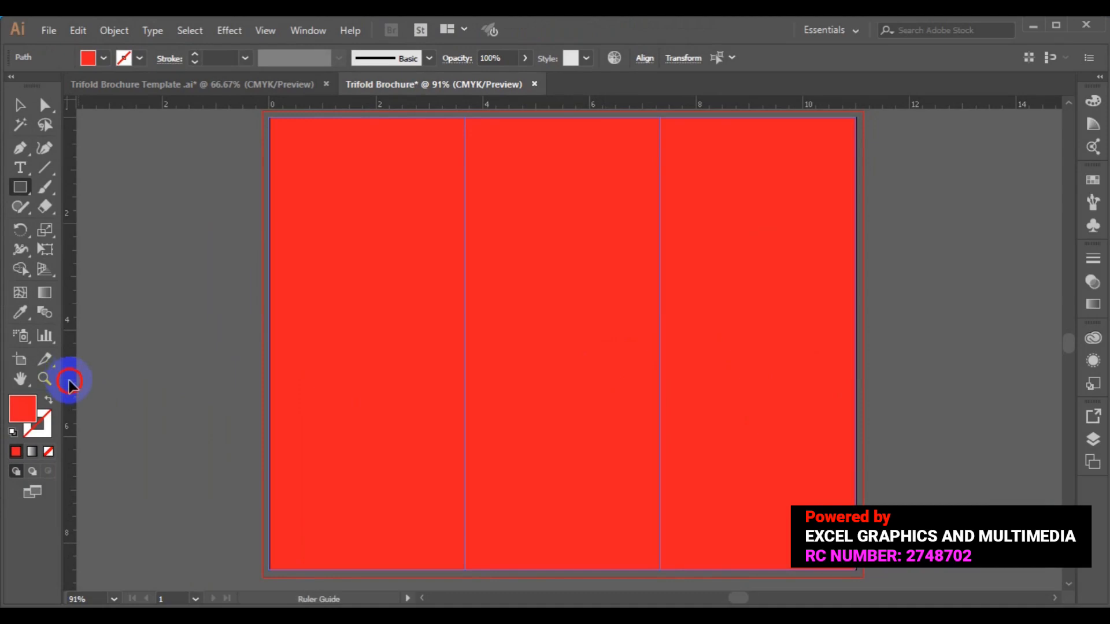
{"action": "left_click_drag", "start_coordinate": [69, 378], "coordinate": [179, 364]}
{"action": "left_click_drag", "start_coordinate": [374, 347], "coordinate": [465, 337]}
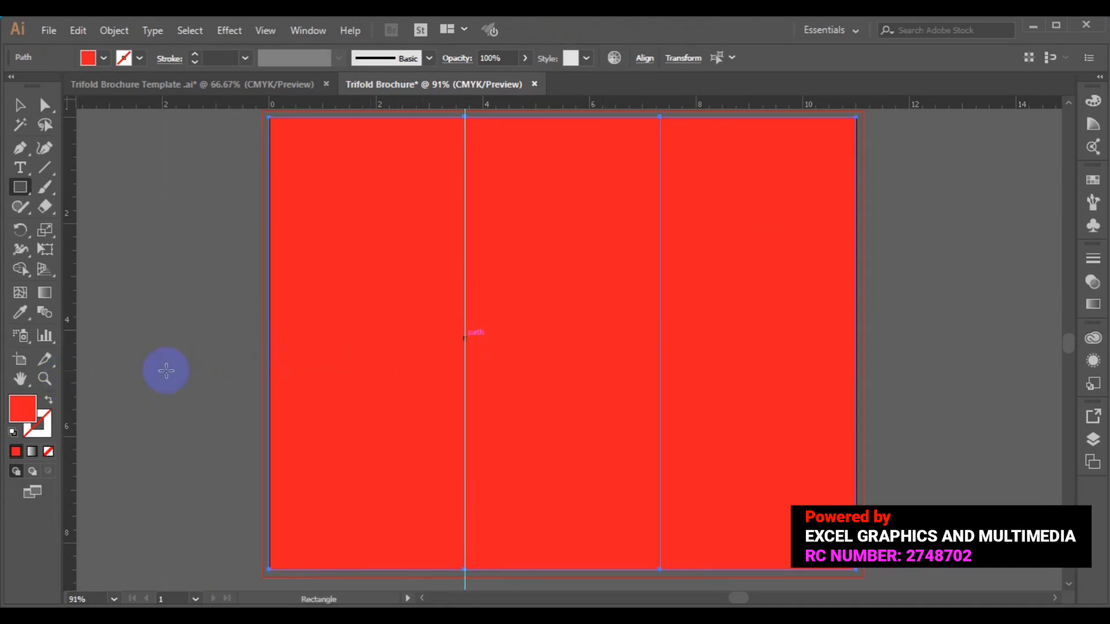
{"action": "left_click_drag", "start_coordinate": [69, 412], "coordinate": [663, 311]}
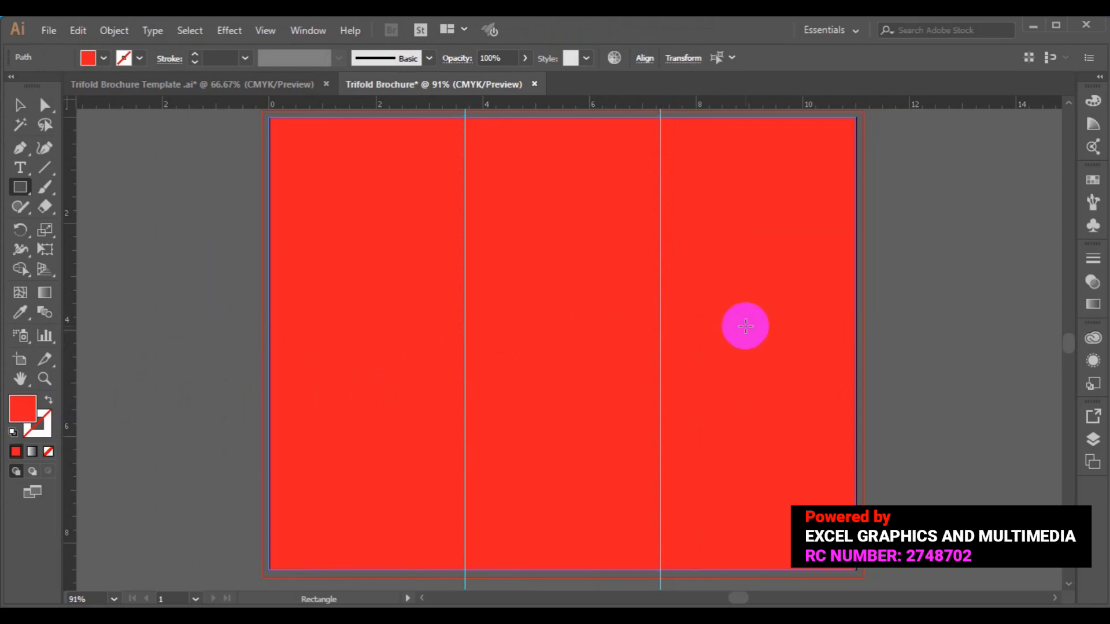
Delete the three red column rectangles, leaving only the fold guides on the artboard.
{"action": "left_click", "coordinate": [20, 105]}
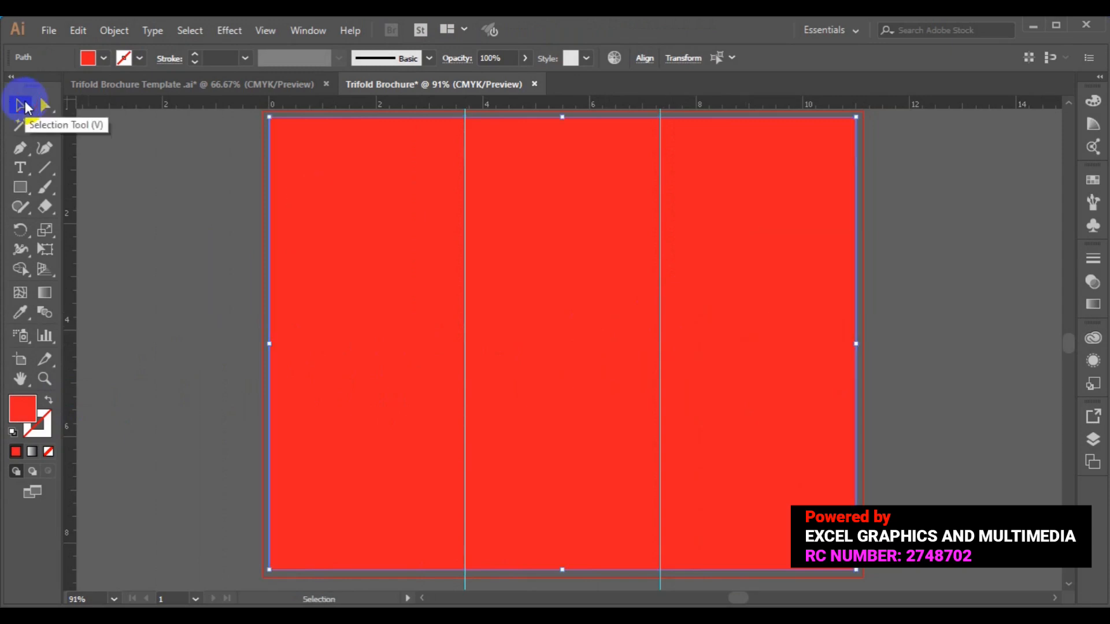
{"action": "key", "text": "ctrl+minus"}
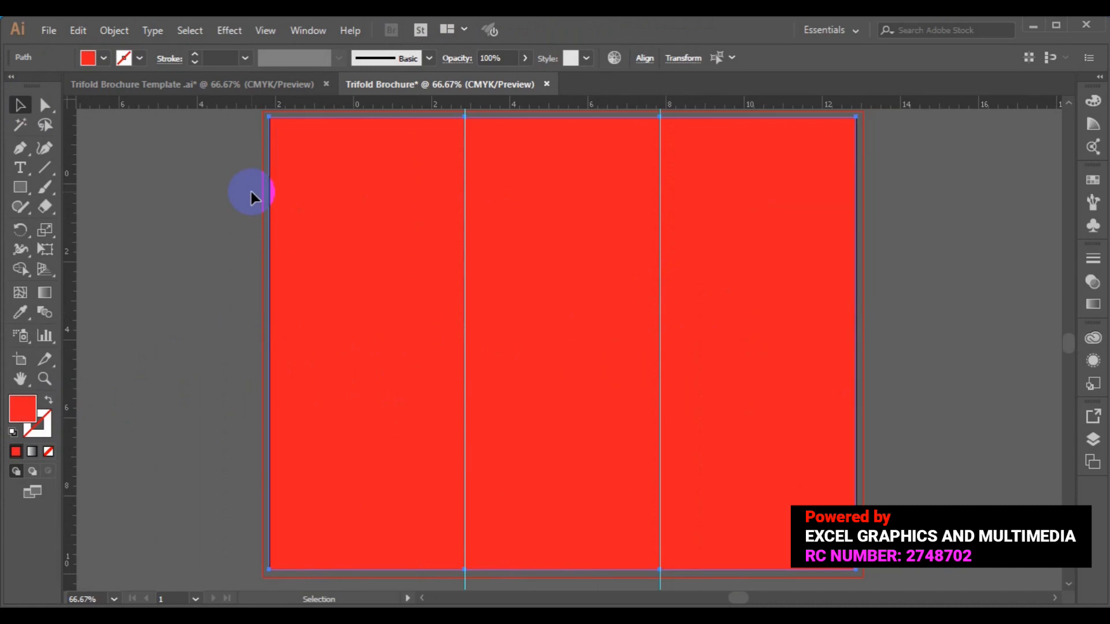
{"action": "key", "text": "ctrl+minus"}
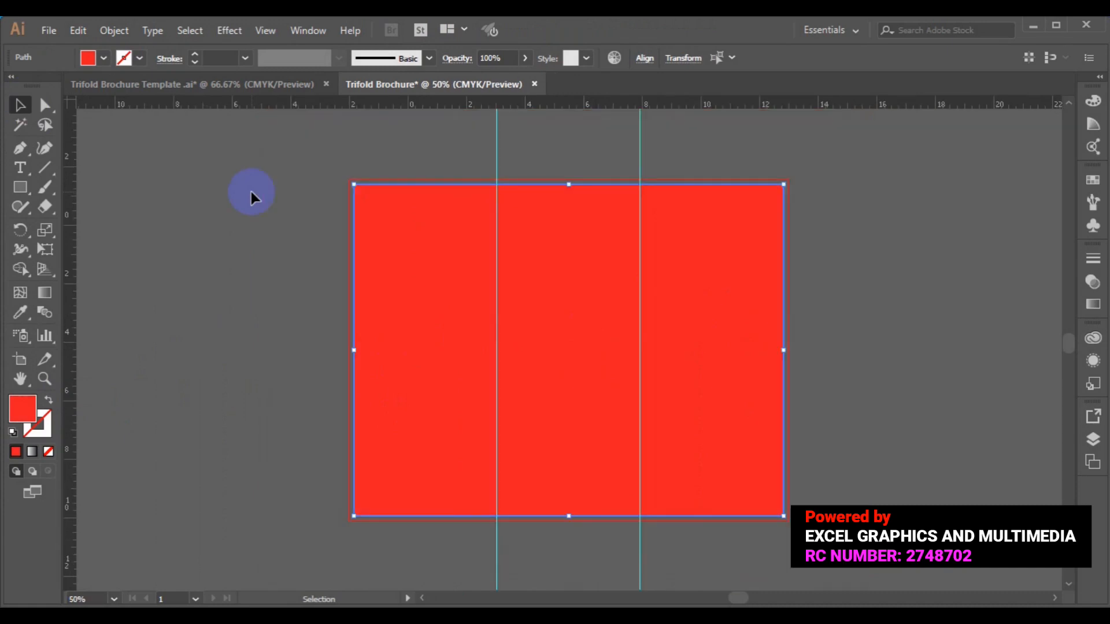
{"action": "left_click", "coordinate": [456, 328]}
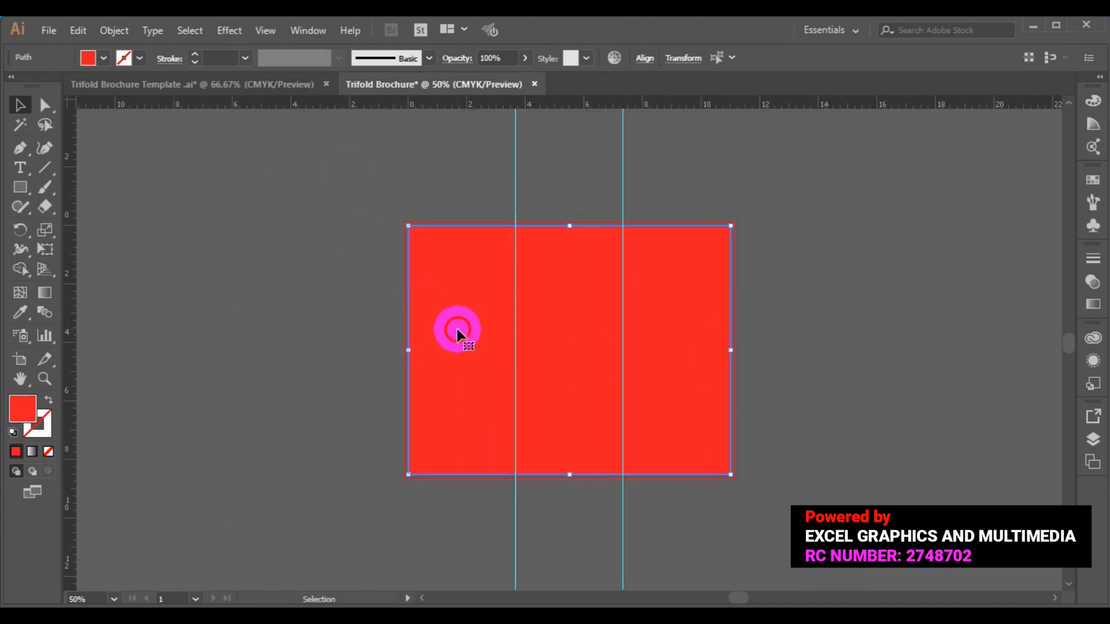
{"action": "key", "text": "Delete"}
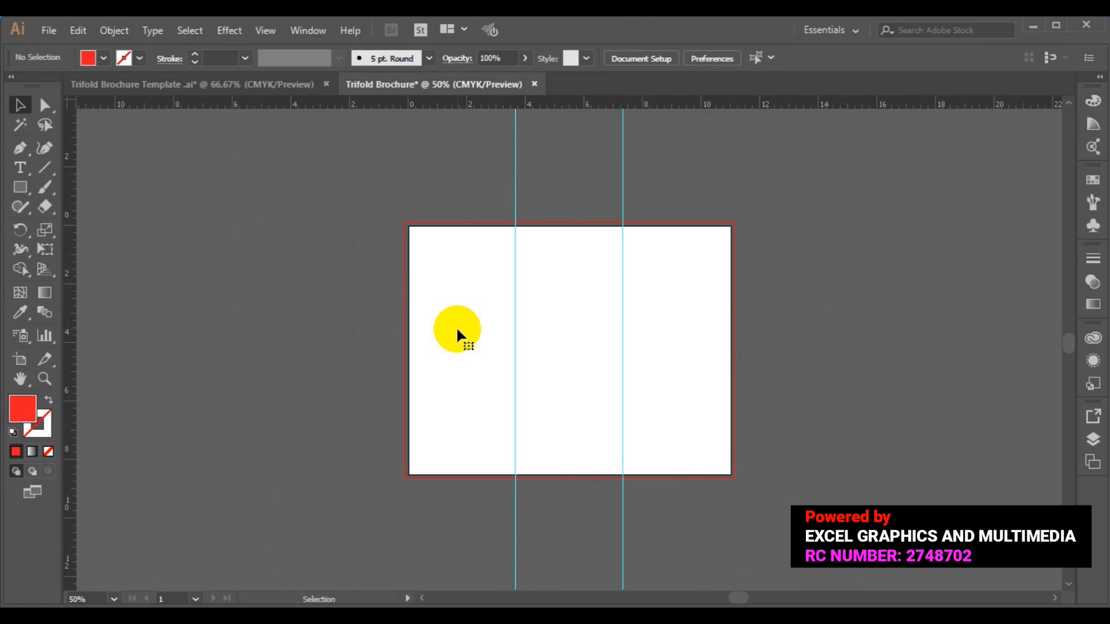
Place the linked image 1034-removebg-preview from the artboard's top-left corner, scaled to extend past its right edge.
{"action": "left_click", "coordinate": [16, 149]}
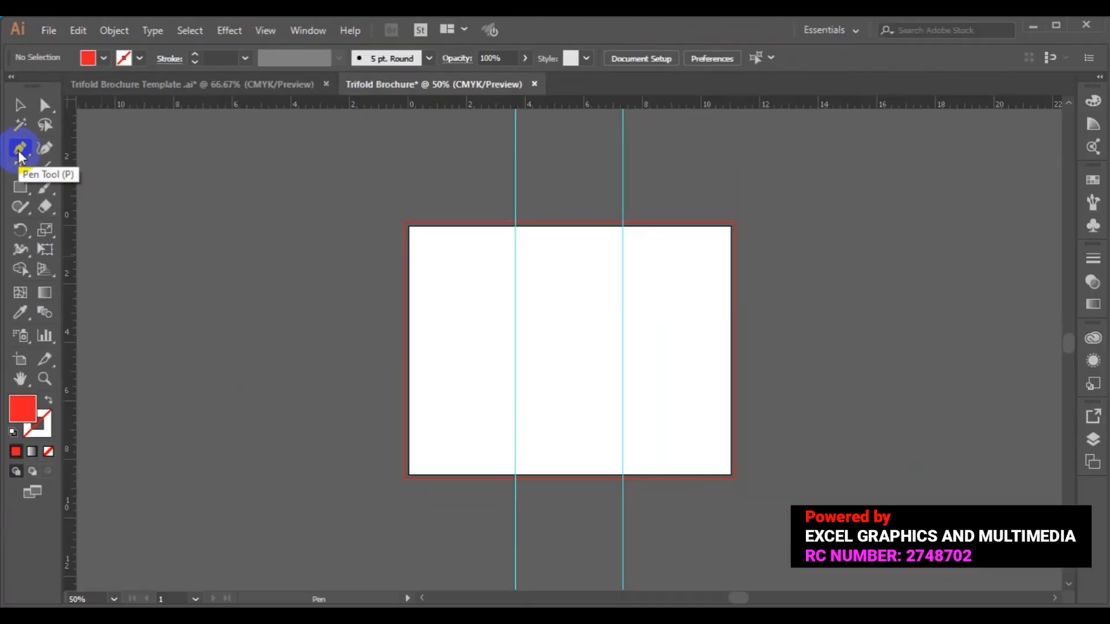
{"action": "left_click", "coordinate": [18, 112]}
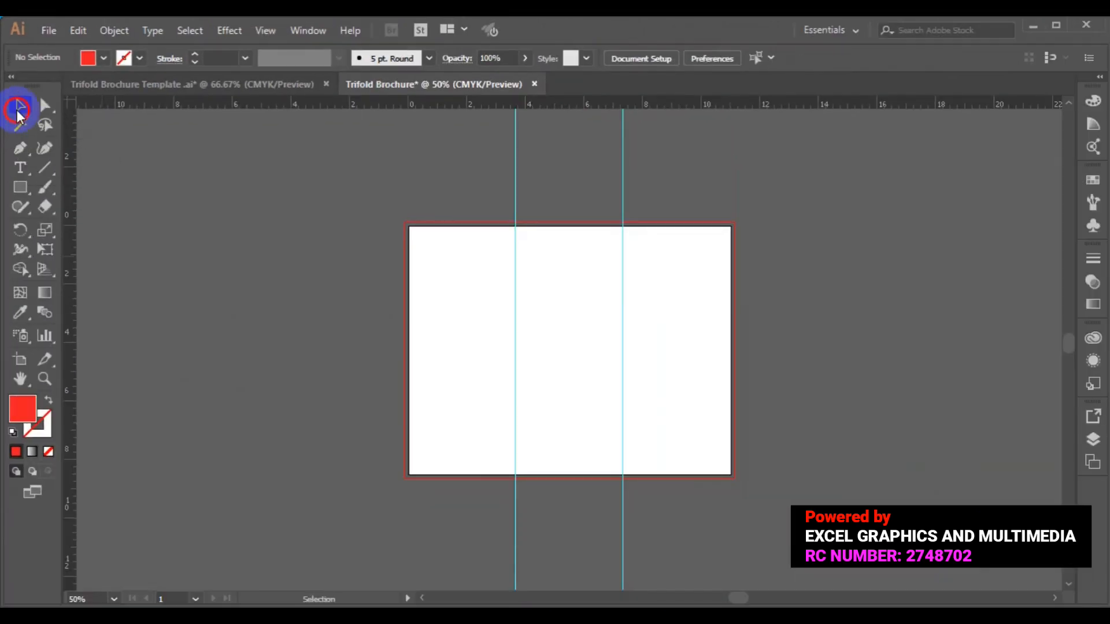
{"action": "left_click", "coordinate": [43, 31]}
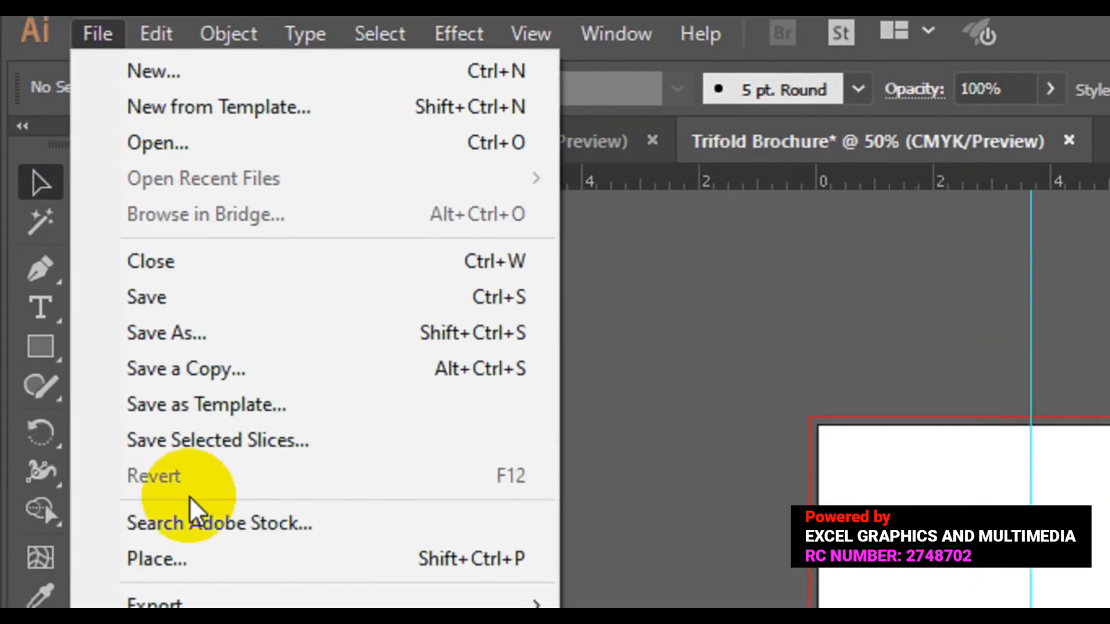
{"action": "left_click", "coordinate": [177, 559]}
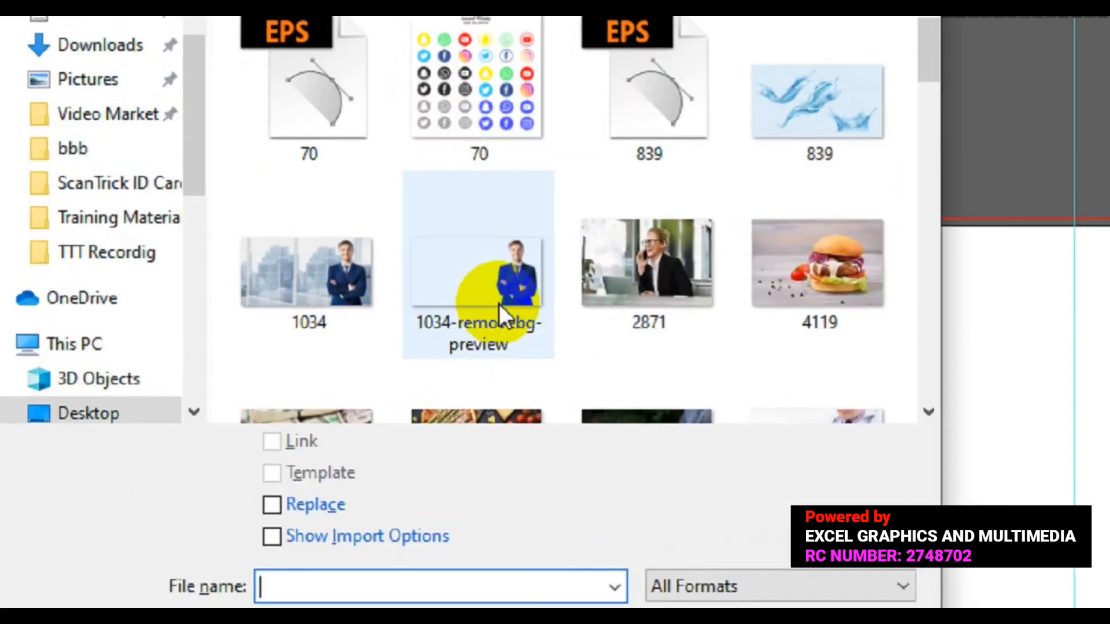
{"action": "left_click", "coordinate": [285, 265]}
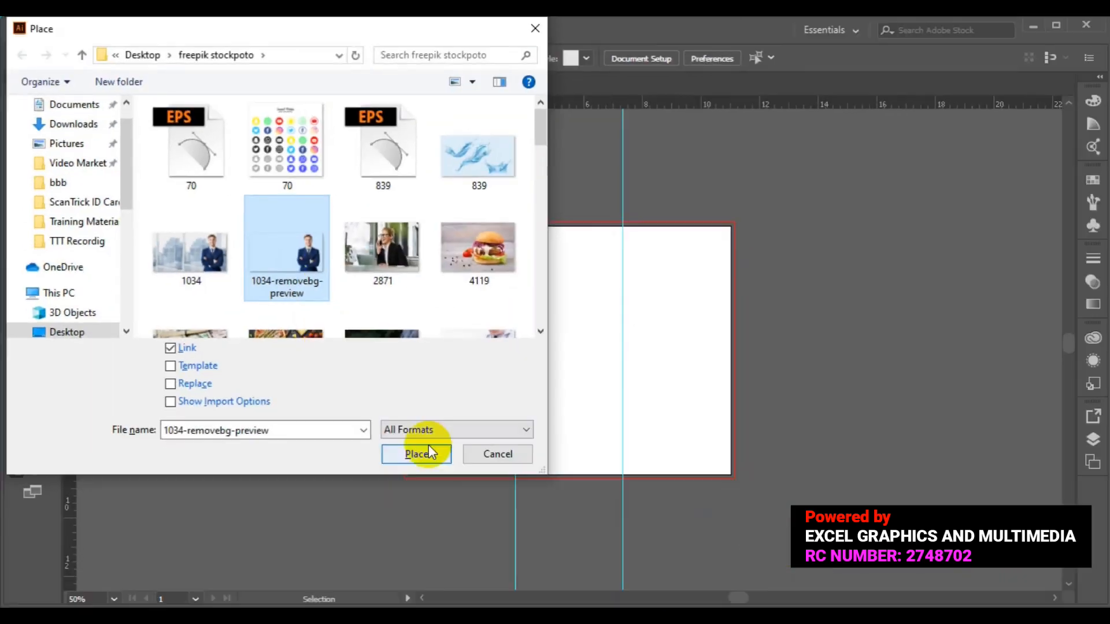
{"action": "left_click", "coordinate": [428, 454]}
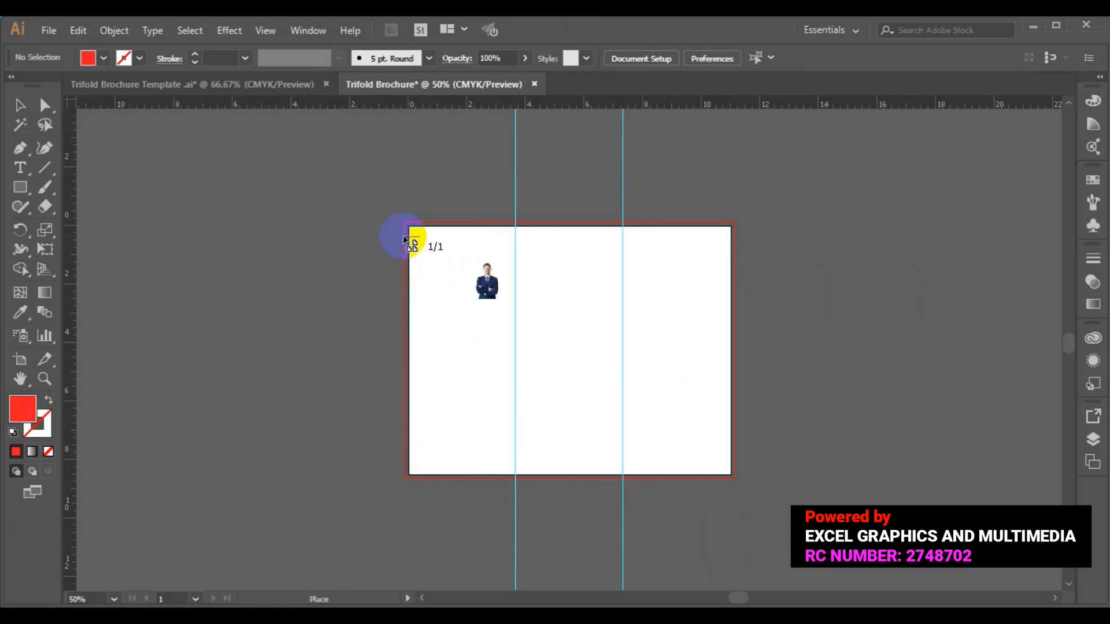
{"action": "mouse_move", "coordinate": [412, 232]}
{"action": "left_mouse_down"}
{"action": "mouse_move", "coordinate": [703, 480]}
{"action": "mouse_move", "coordinate": [724, 512]}
{"action": "mouse_move", "coordinate": [805, 508]}
{"action": "left_mouse_up"}
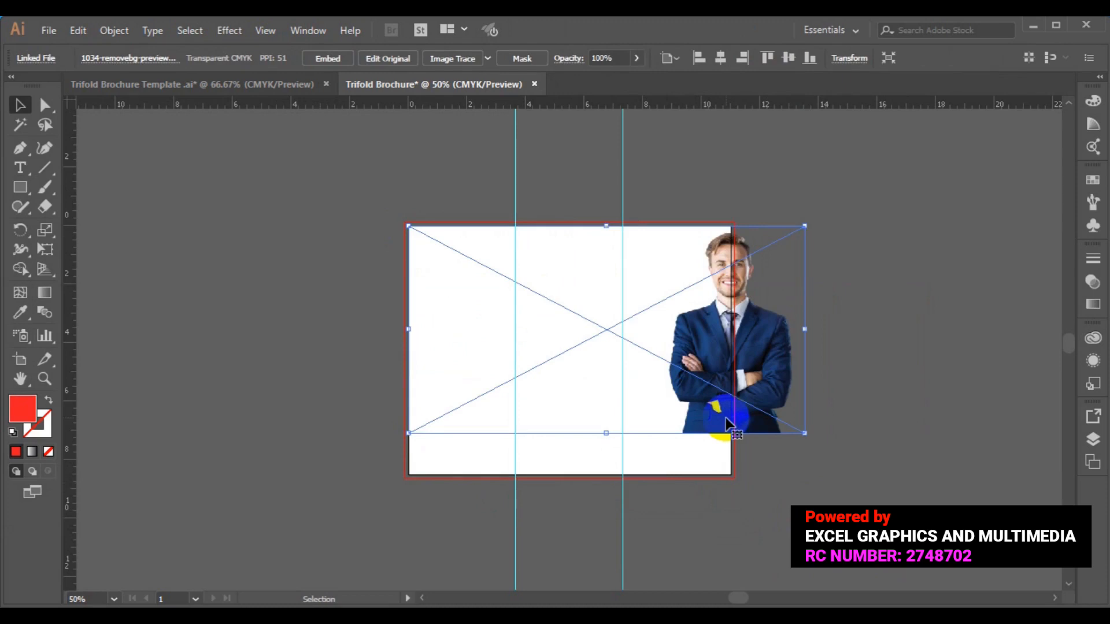
Move the placed image so the businessman stands in the artboard's right-hand panel, and nudge it downward.
{"action": "left_click_drag", "start_coordinate": [715, 391], "coordinate": [665, 399]}
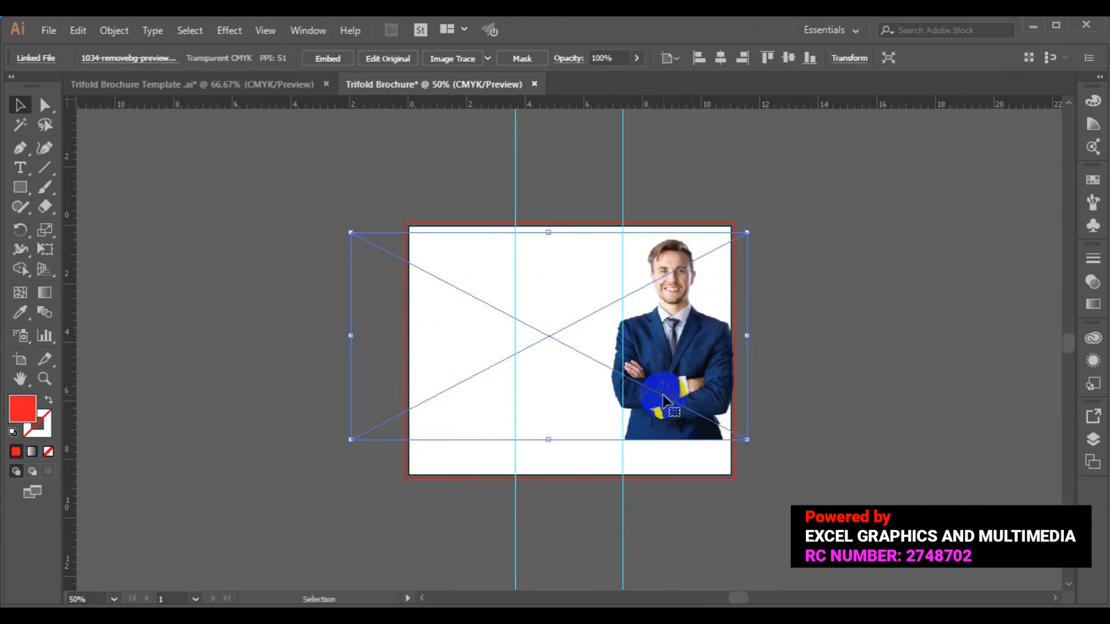
{"action": "key", "text": "Down"}
{"action": "key", "text": "Down"}
{"action": "key", "text": "Down"}
{"action": "key", "text": "Down"}
{"action": "key", "text": "Down"}
{"action": "key", "text": "Down"}
{"action": "key", "text": "Down"}
{"action": "key", "text": "Down"}
{"action": "key", "text": "Down"}
{"action": "key", "text": "Down"}
{"action": "key", "text": "Down"}
{"action": "key", "text": "Down"}
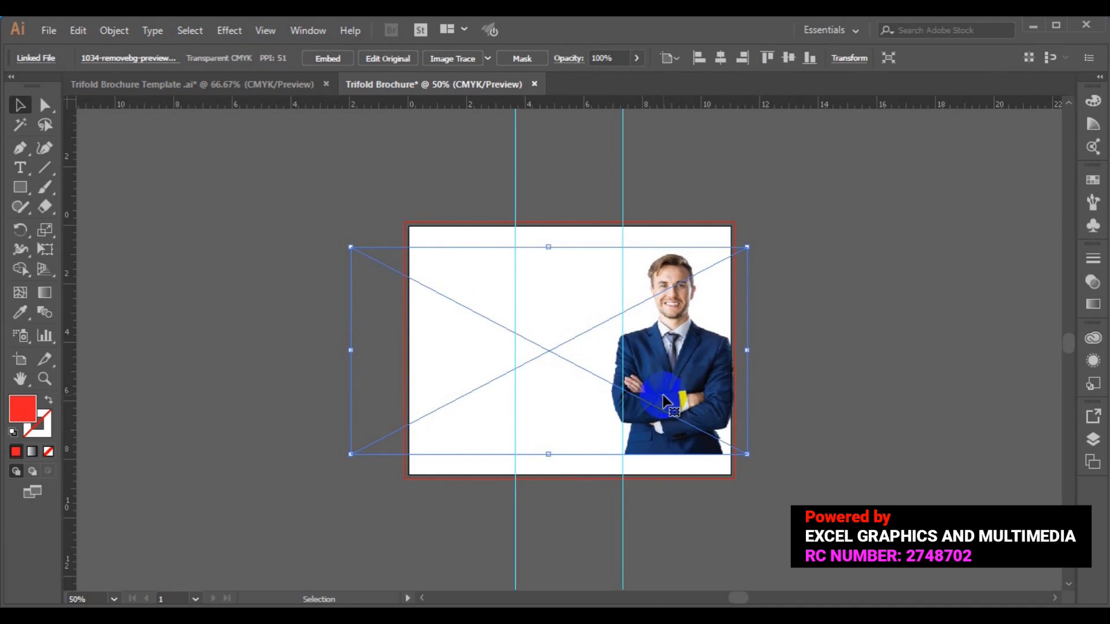
Nudge the placed image down and start a Pen path arching from the artboard's left edge to the second guide, without an outgoing handle.
{"action": "key", "text": "Down"}
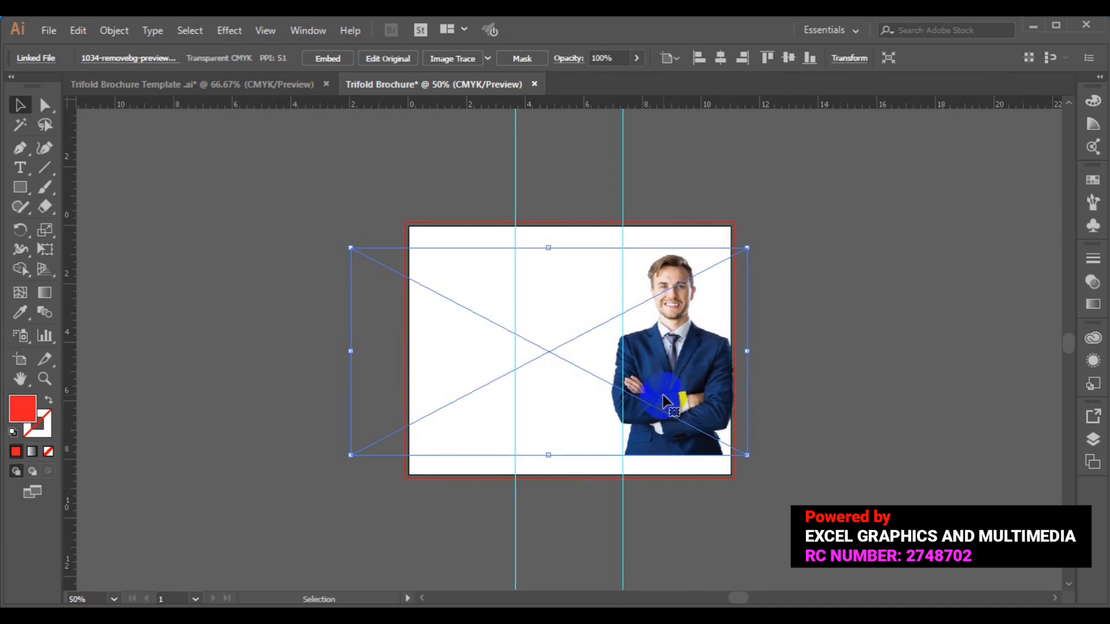
{"action": "left_click", "coordinate": [20, 149]}
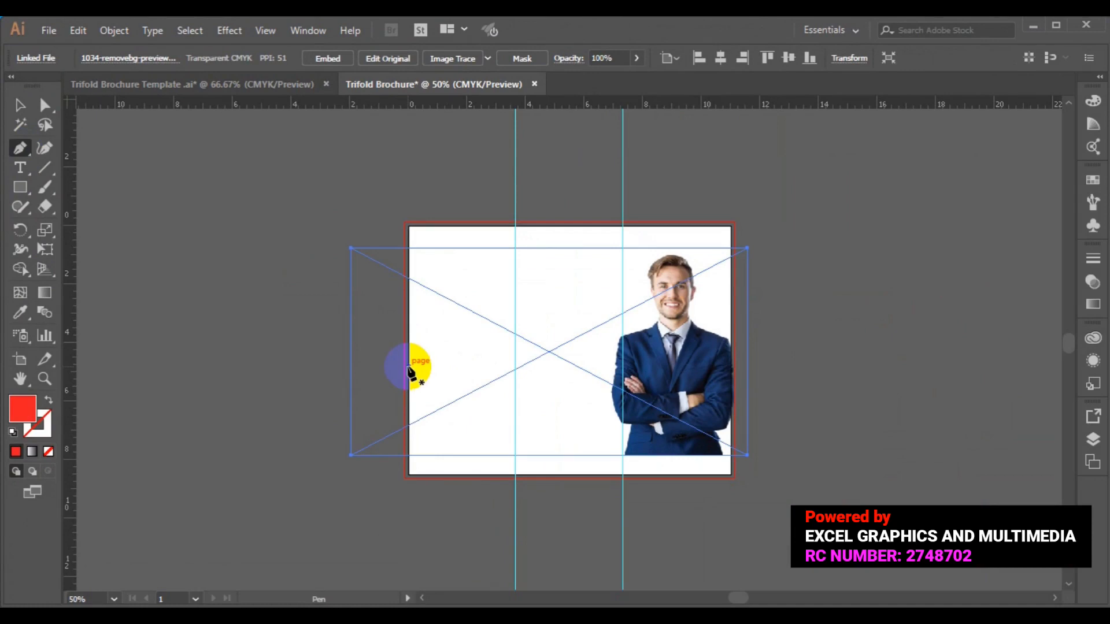
{"action": "left_click", "coordinate": [409, 366]}
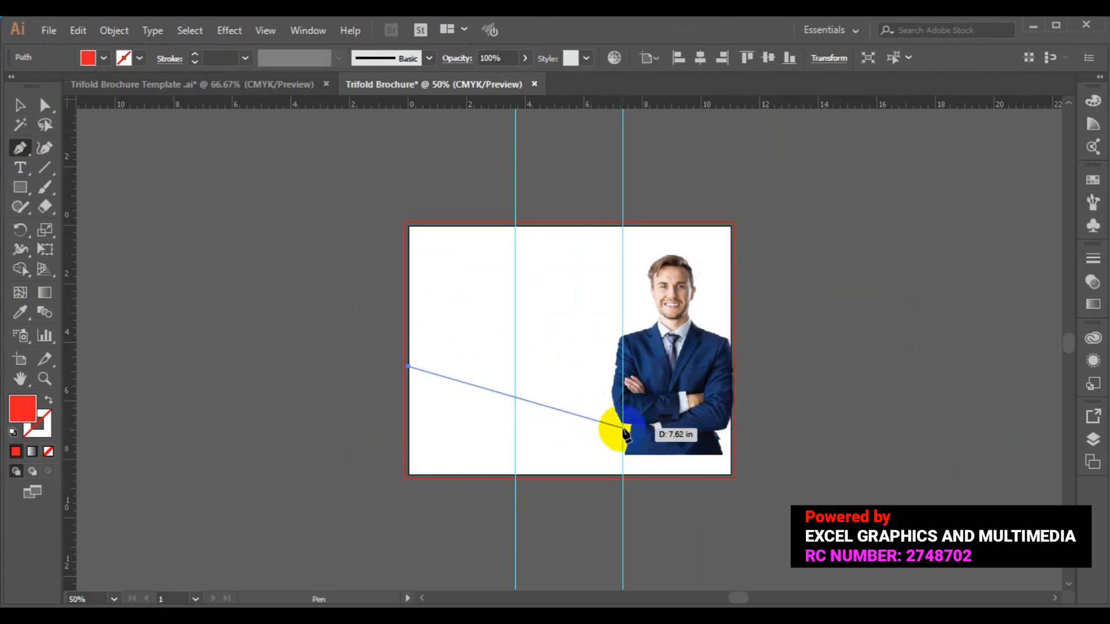
{"action": "left_click_drag", "start_coordinate": [623, 428], "coordinate": [692, 510]}
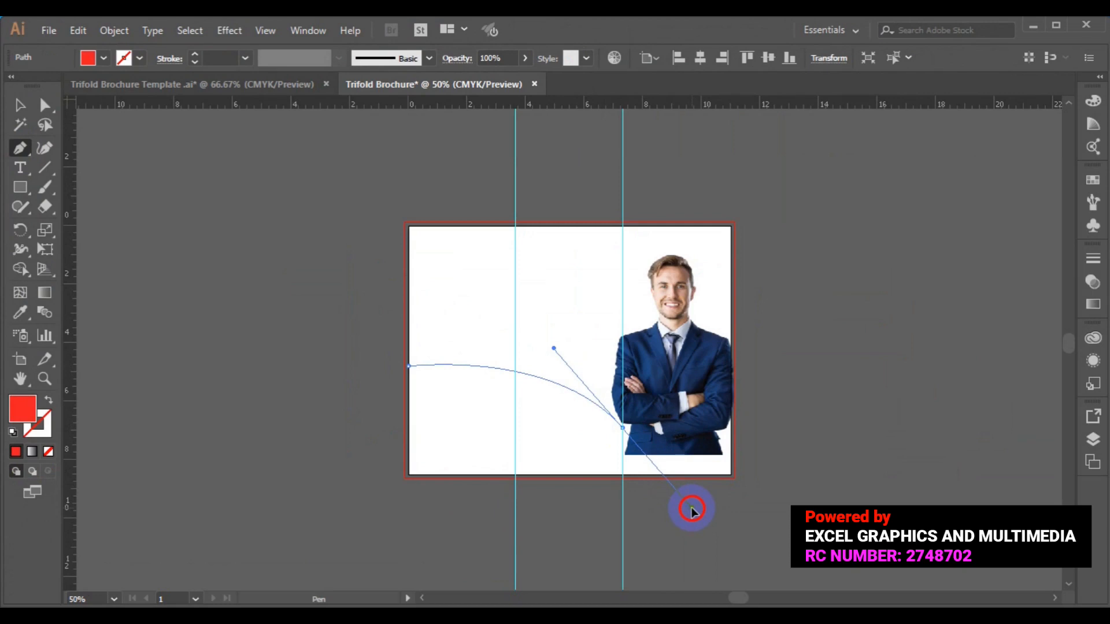
{"action": "left_click_drag", "start_coordinate": [692, 510], "coordinate": [690, 517]}
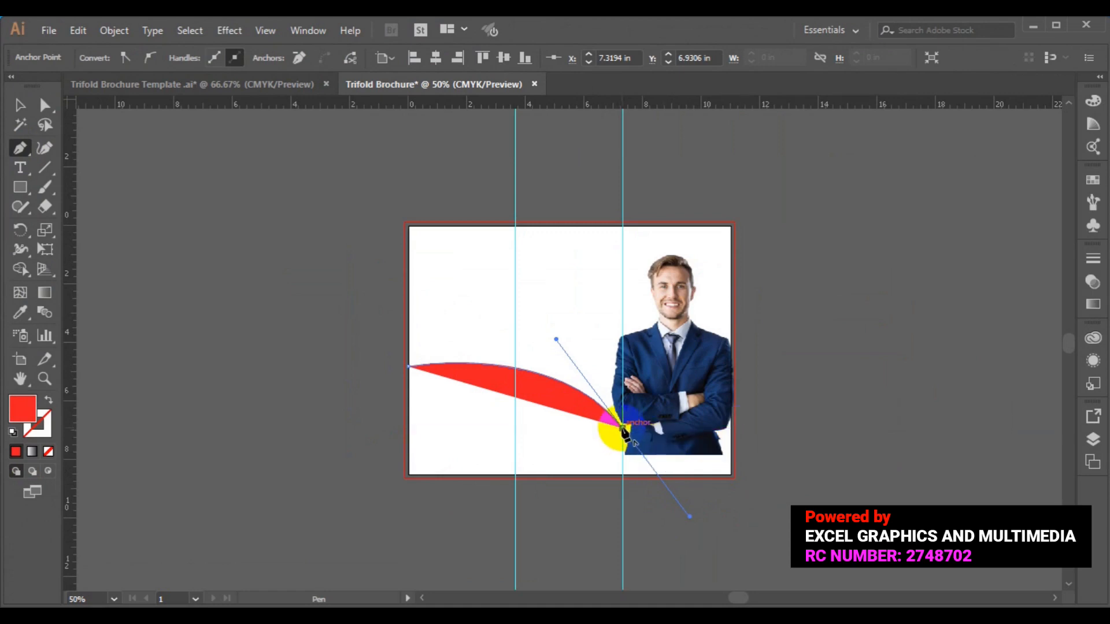
{"action": "left_click", "coordinate": [623, 429]}
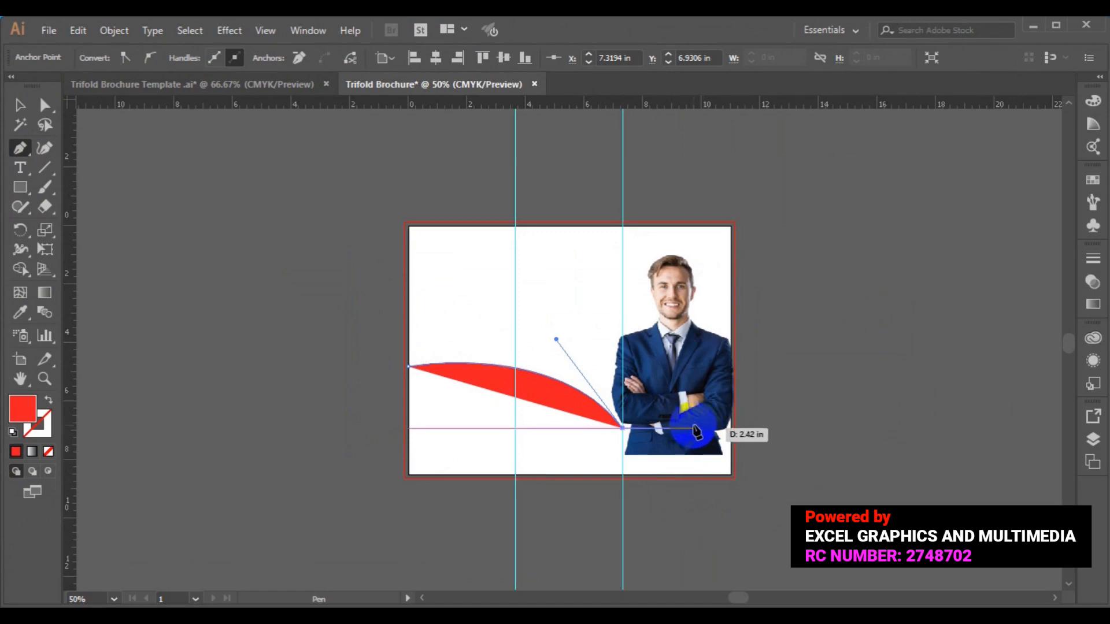
Continue the path in a dip and rise to the artboard's right edge, and close it around the bottom corners as a wave shape.
{"action": "left_click_drag", "start_coordinate": [695, 430], "coordinate": [715, 406]}
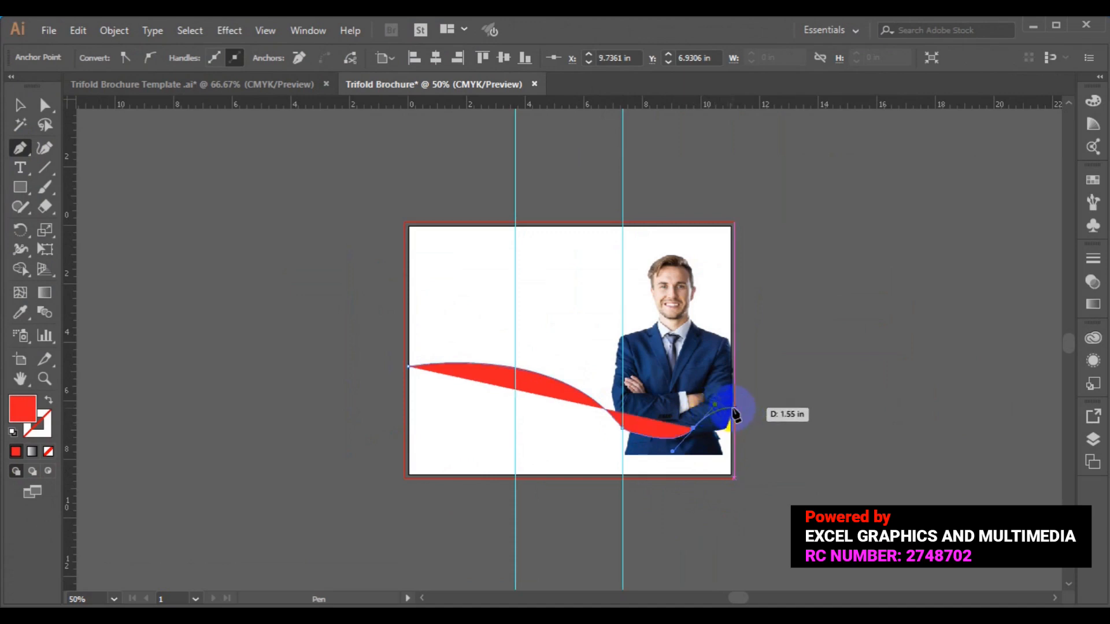
{"action": "left_click_drag", "start_coordinate": [736, 412], "coordinate": [733, 409]}
{"action": "left_click", "coordinate": [731, 478]}
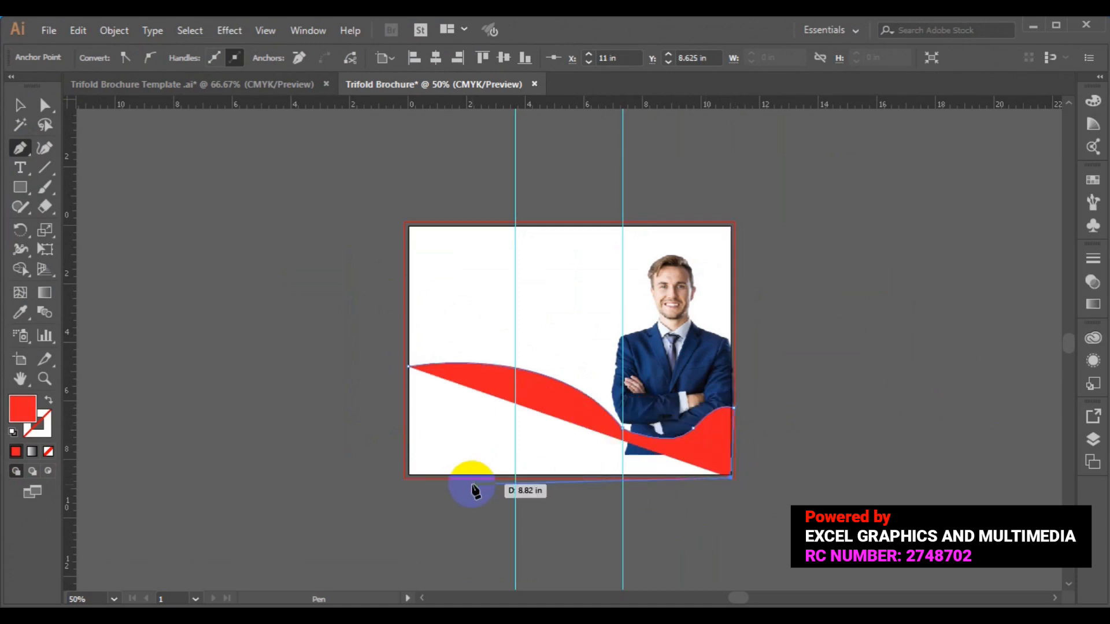
{"action": "left_click", "coordinate": [410, 476]}
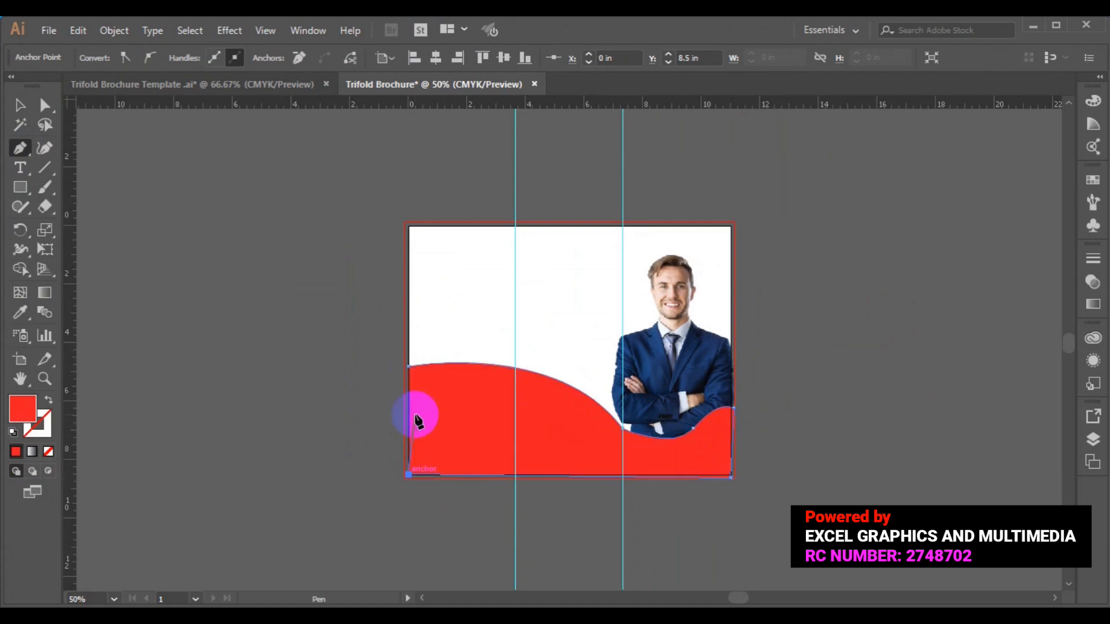
{"action": "left_click", "coordinate": [409, 367]}
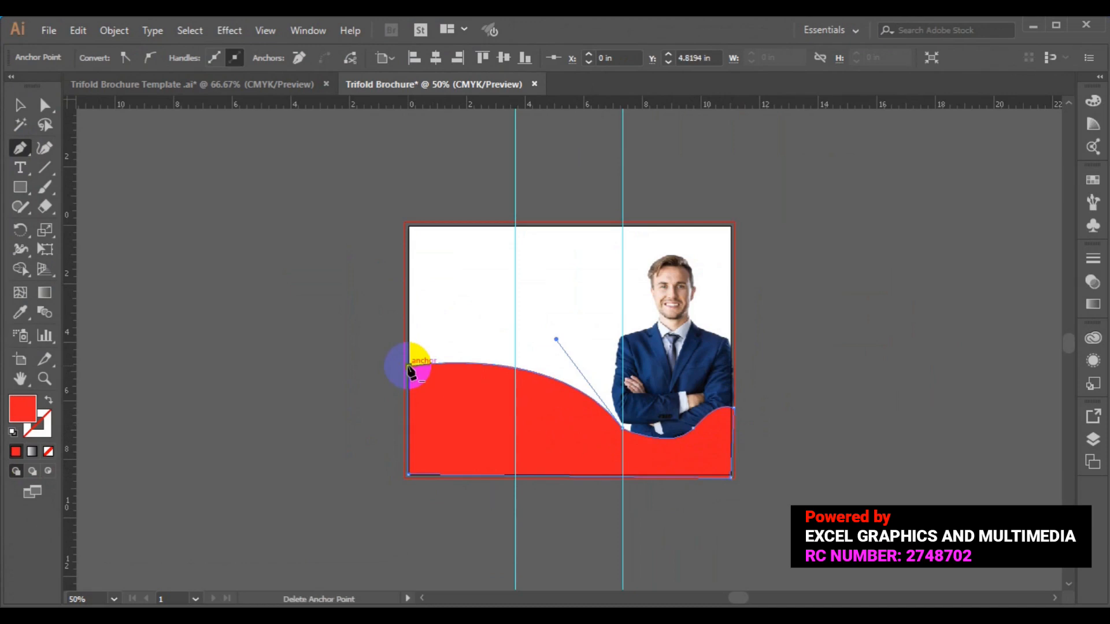
{"action": "left_click", "coordinate": [20, 105]}
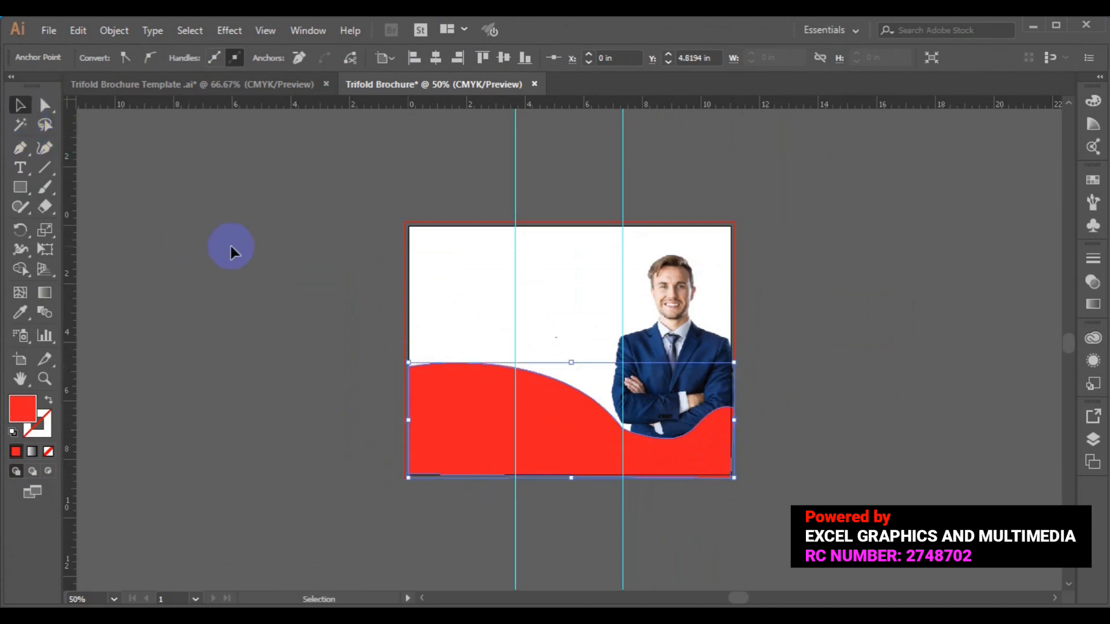
Open the fill colour of the wave shape for editing and clear its hex code.
{"action": "double_click", "coordinate": [33, 415]}
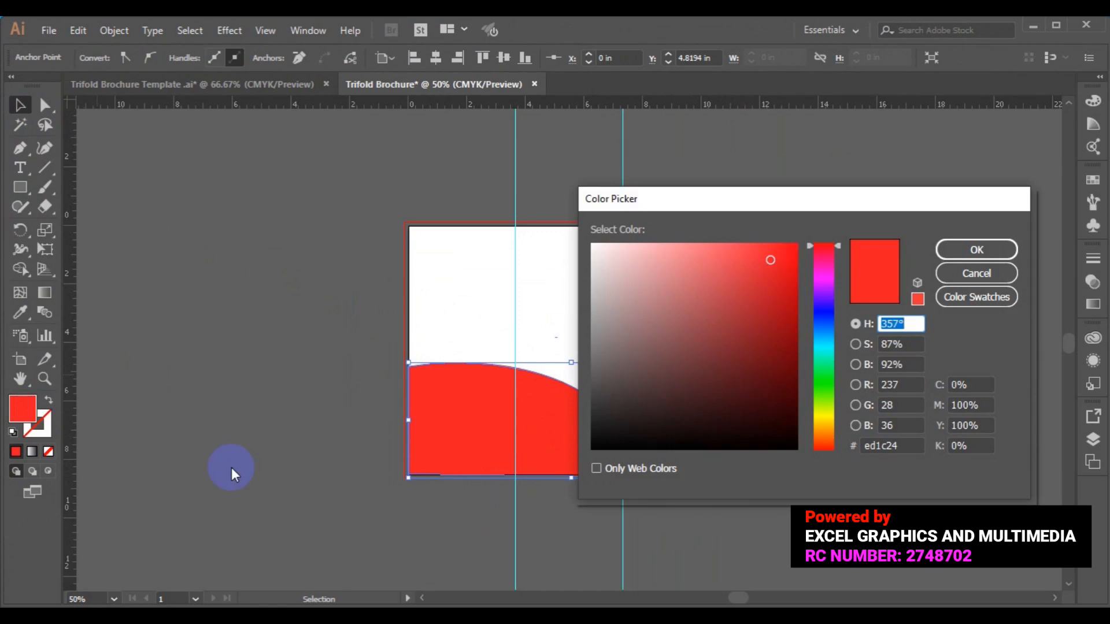
{"action": "left_click_drag", "start_coordinate": [913, 446], "coordinate": [855, 452]}
{"action": "key", "text": "BackSpace"}
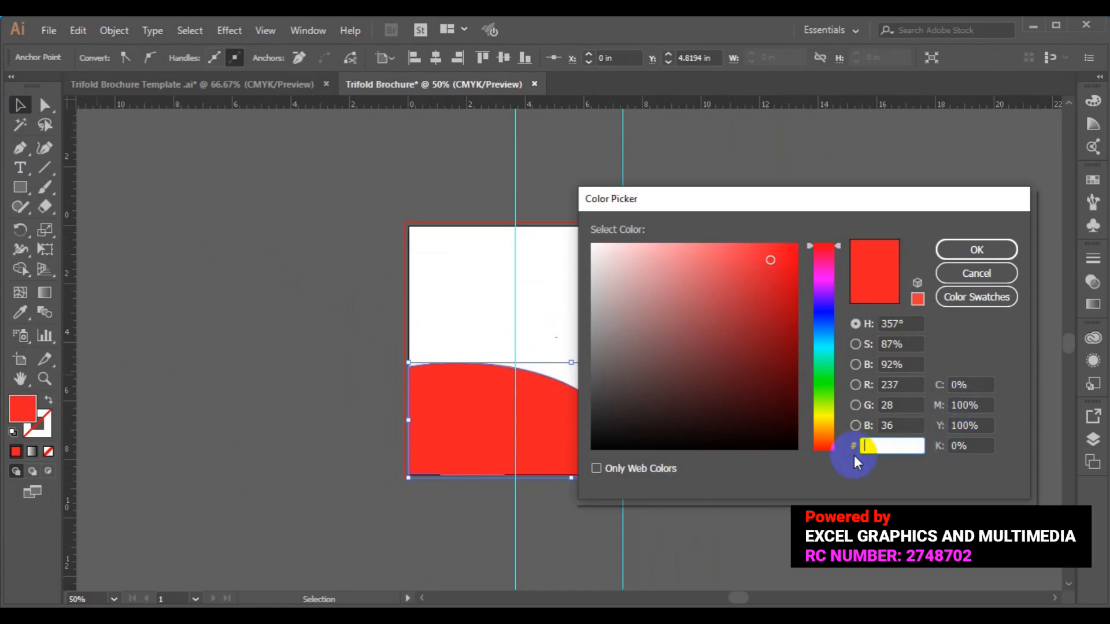
{"action": "right_click", "coordinate": [882, 444]}
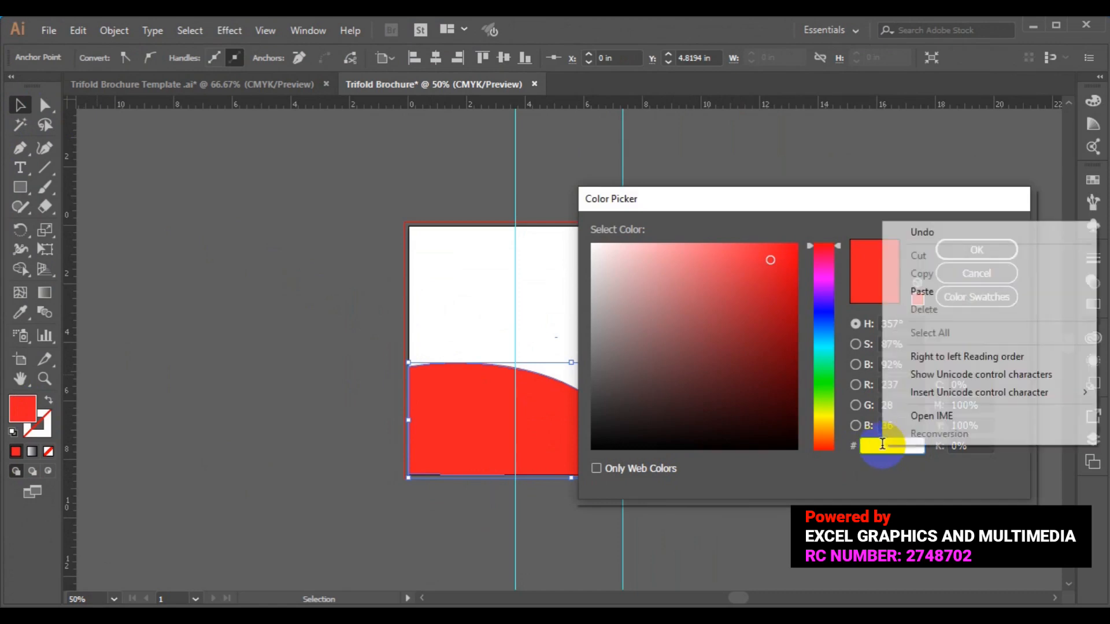
{"action": "left_click", "coordinate": [925, 292]}
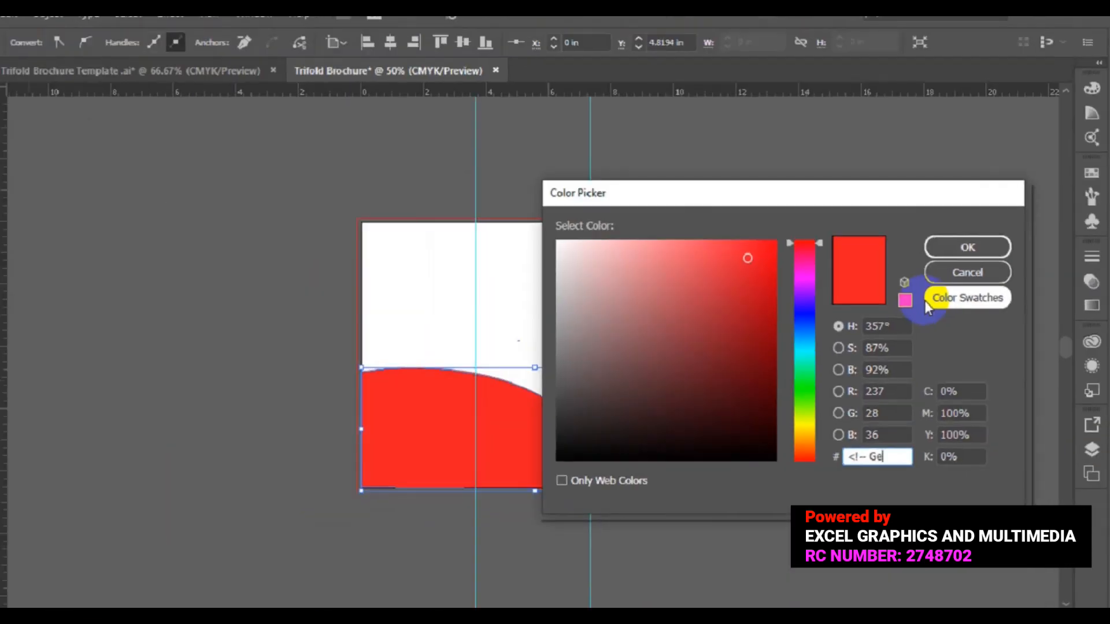
{"action": "key", "text": "BackSpace"}
{"action": "key", "text": "BackSpace"}
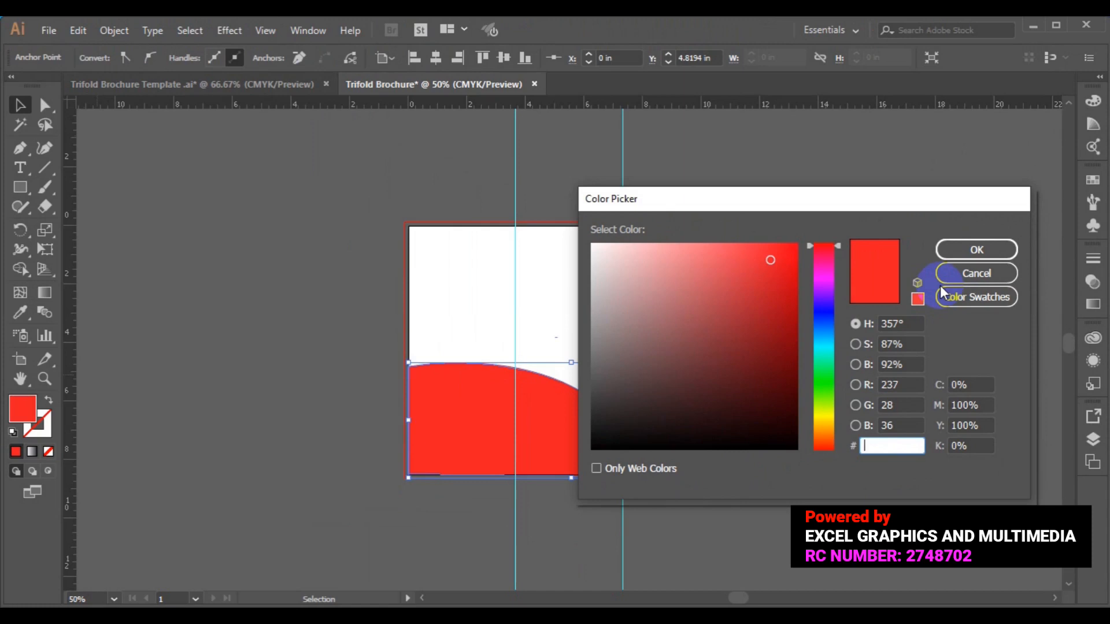
Set the wave shape's fill to hex 262262 and deselect the shape.
{"action": "left_click", "coordinate": [888, 446]}
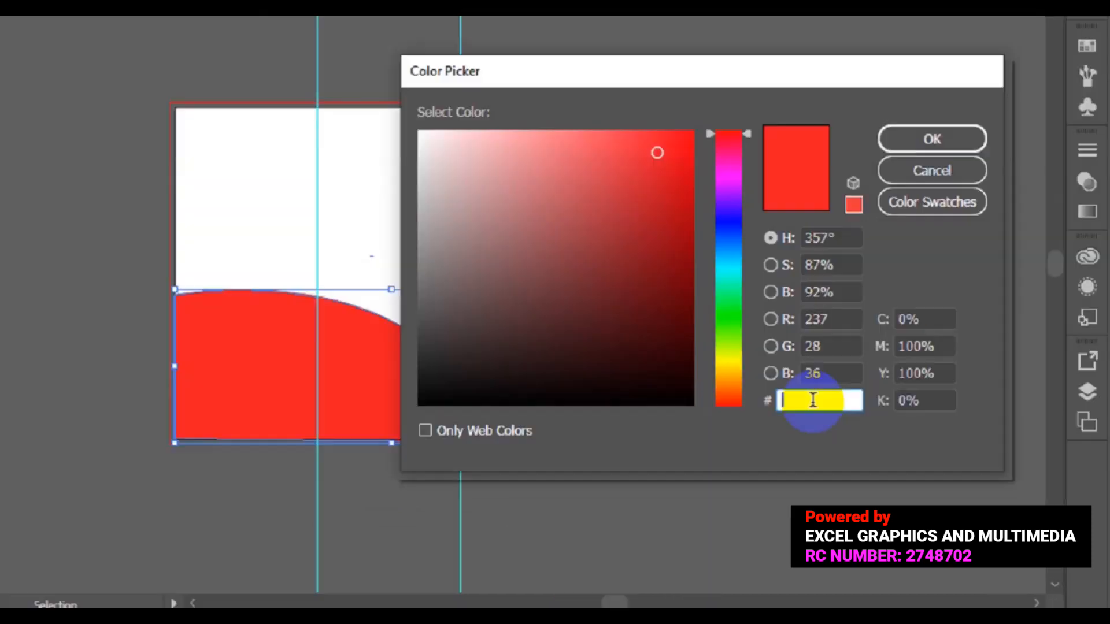
{"action": "type", "text": "26"}
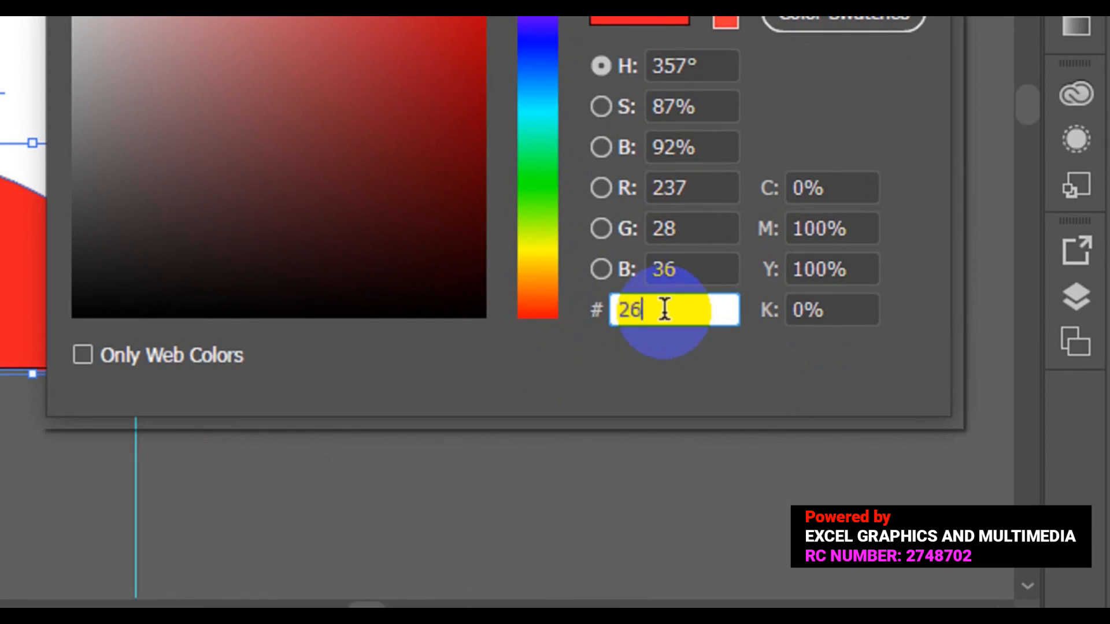
{"action": "type", "text": "2262"}
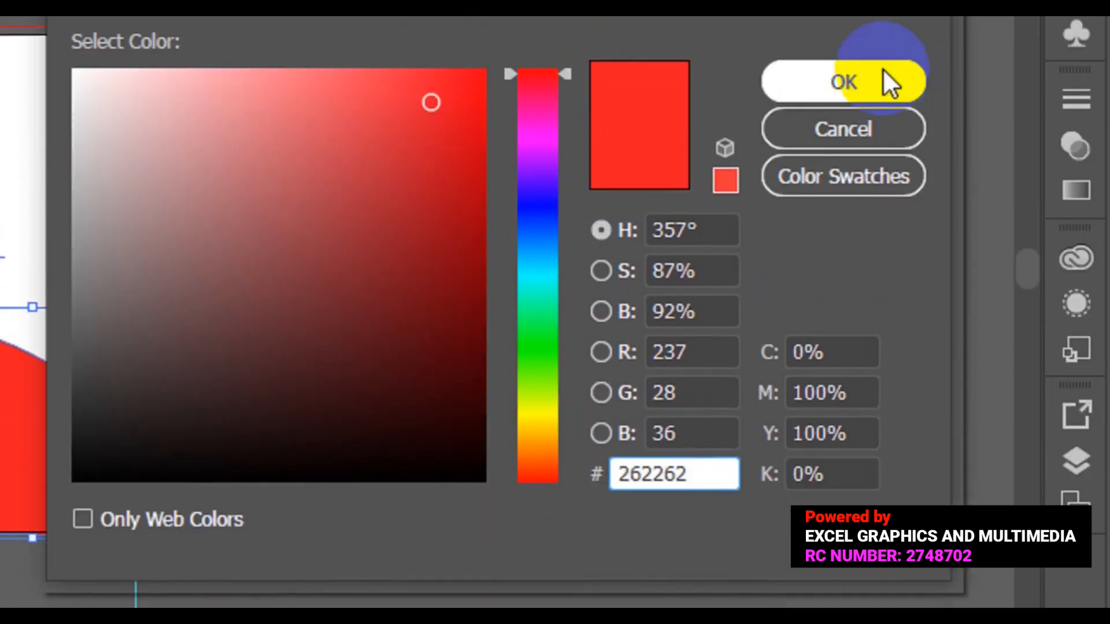
{"action": "left_click", "coordinate": [882, 75]}
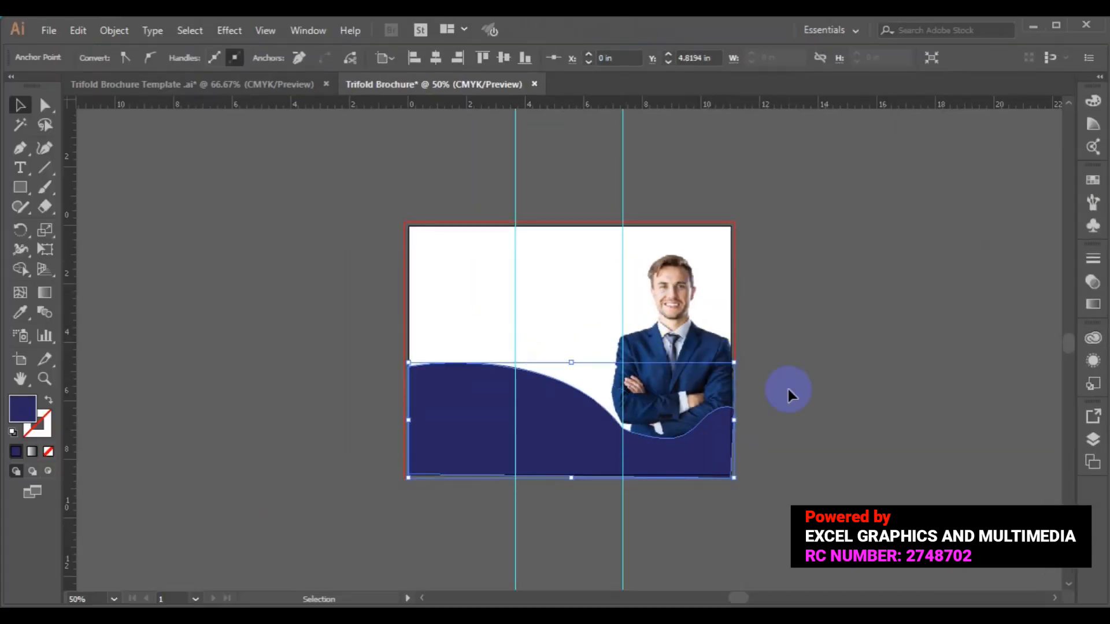
{"action": "left_click", "coordinate": [468, 458]}
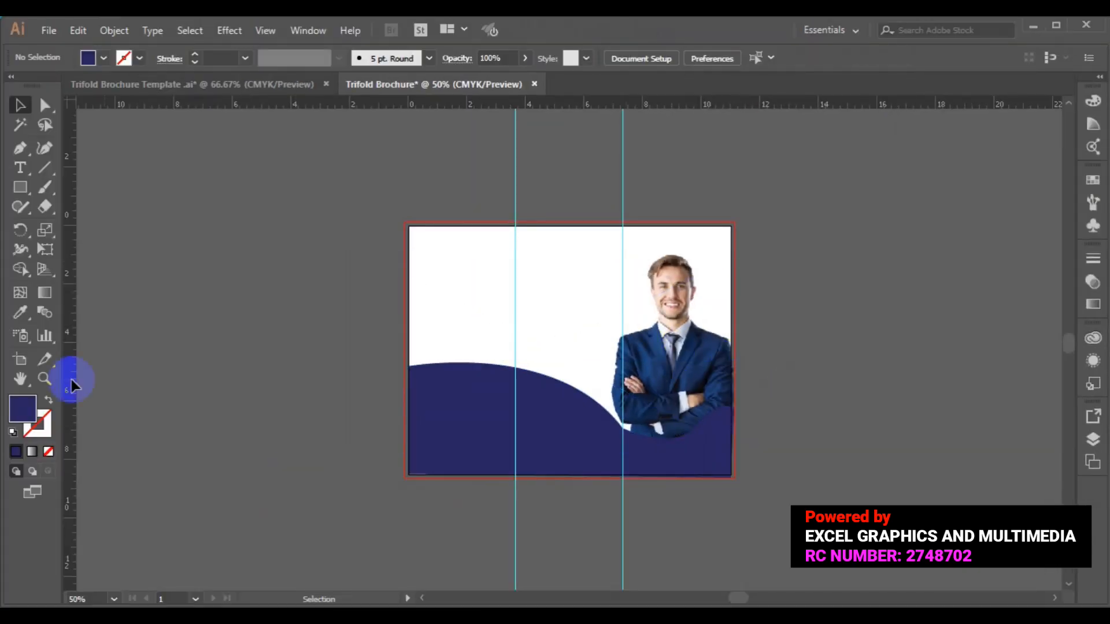
{"action": "left_click", "coordinate": [21, 150]}
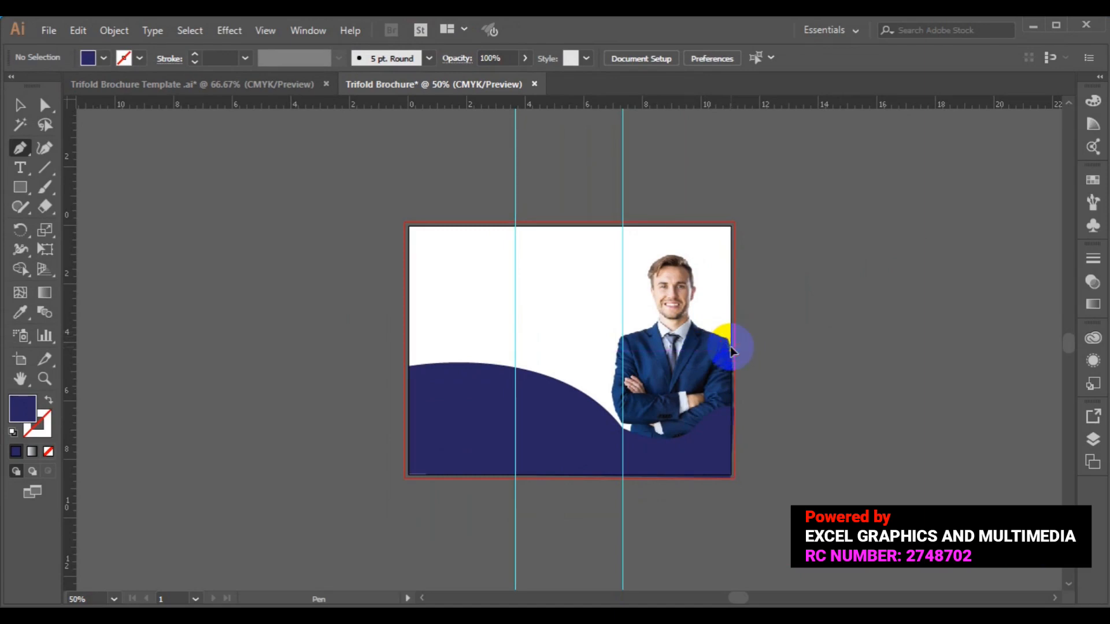
{"action": "left_click", "coordinate": [731, 350]}
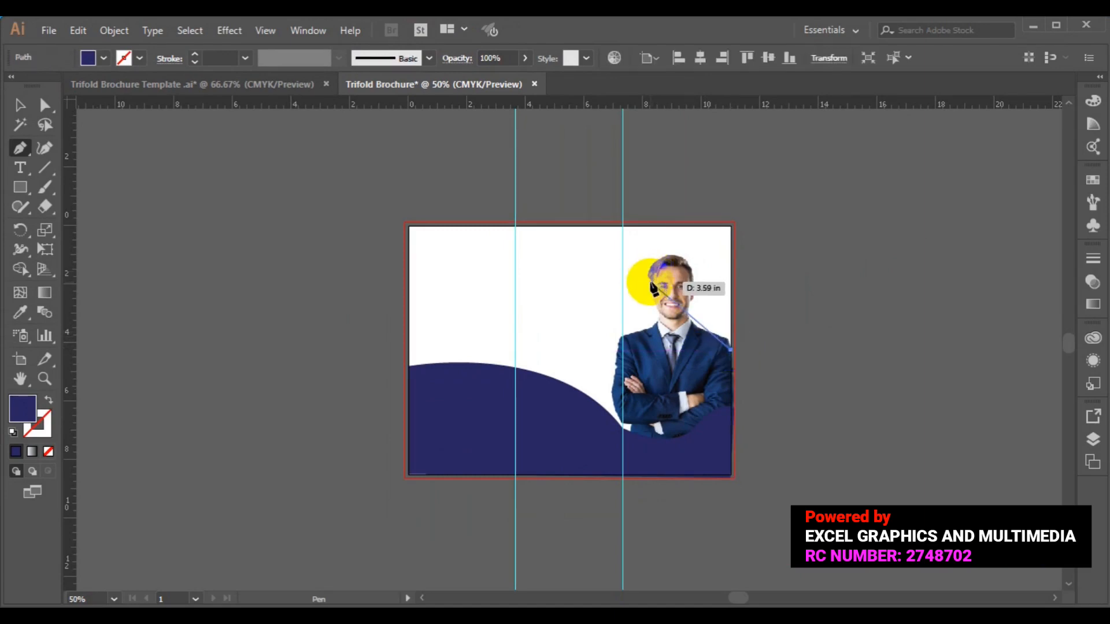
{"action": "left_click_drag", "start_coordinate": [652, 282], "coordinate": [608, 279]}
{"action": "key", "text": "ctrl+z"}
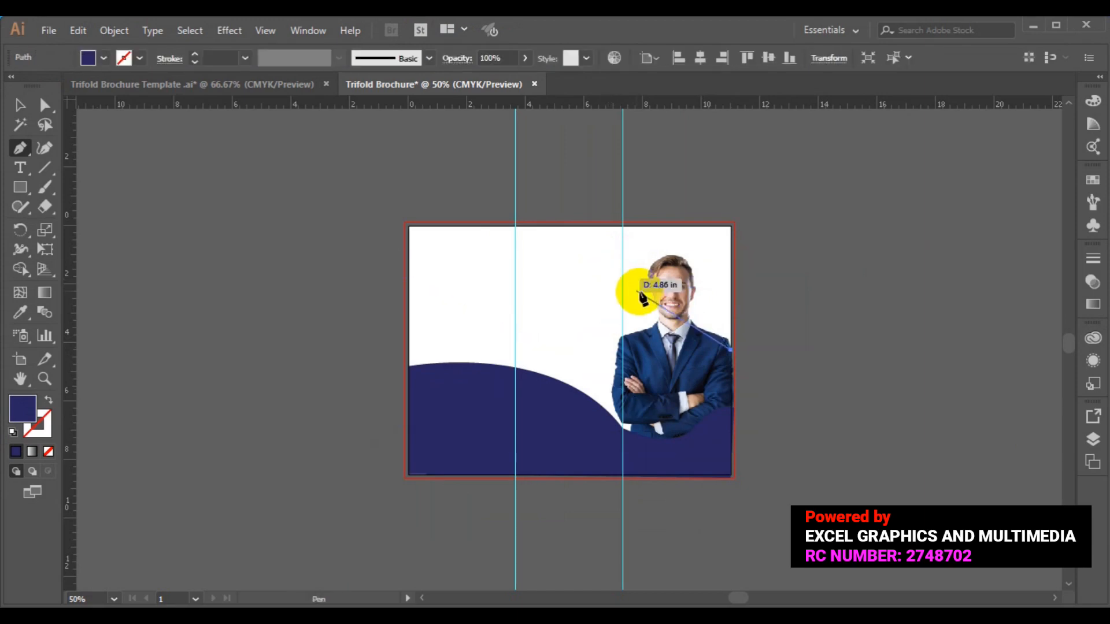
{"action": "left_click", "coordinate": [656, 297]}
{"action": "left_click_drag", "start_coordinate": [655, 297], "coordinate": [586, 283]}
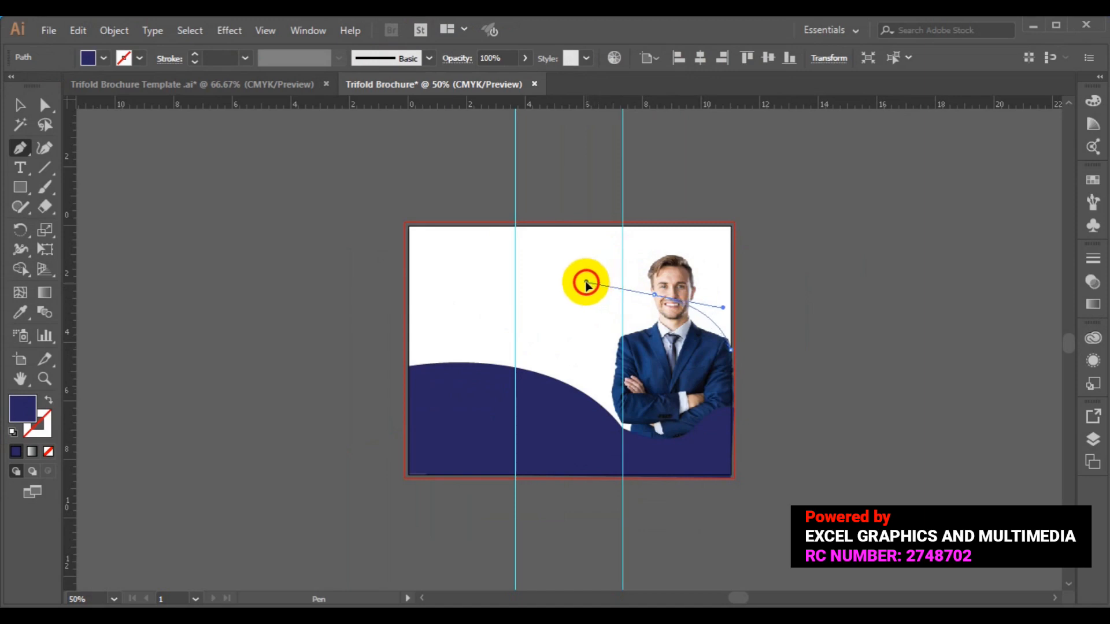
{"action": "left_click_drag", "start_coordinate": [586, 283], "coordinate": [586, 283]}
{"action": "key", "text": "ctrl+z"}
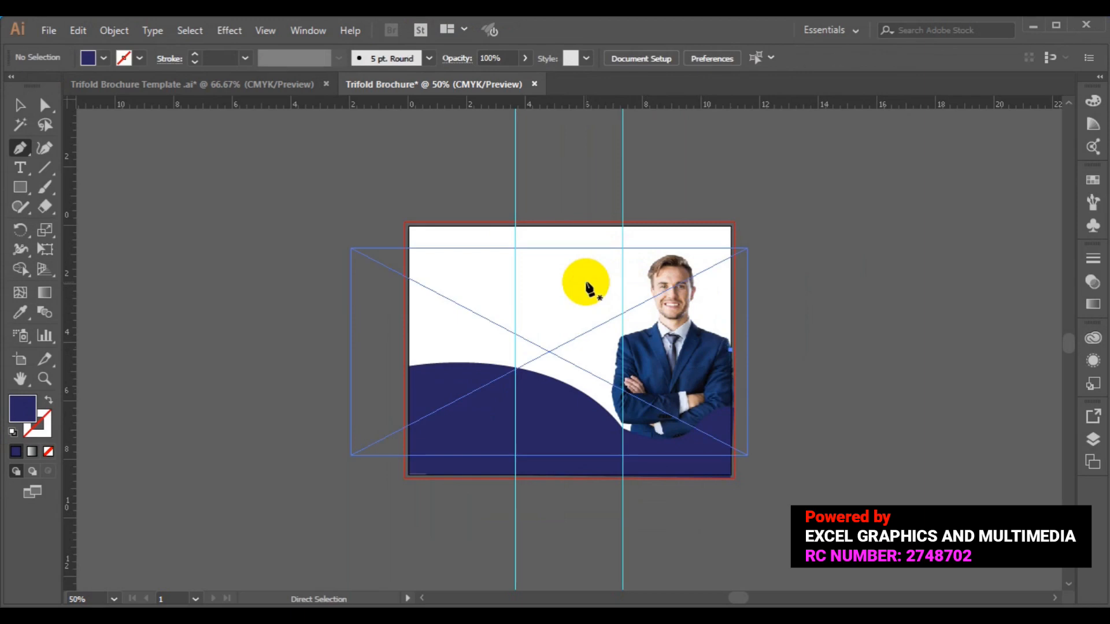
{"action": "key", "text": "ctrl+z"}
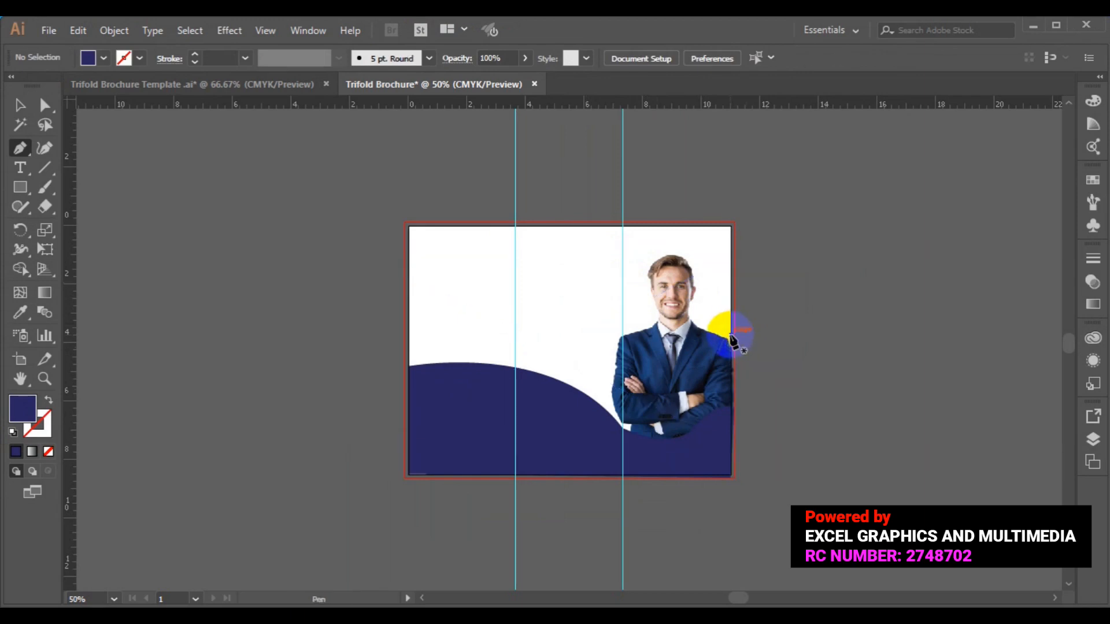
Draw a Pen curve from the artboard's right edge across the man's chin to the top edge at about 5.74 in, removing its outgoing handle.
{"action": "left_click", "coordinate": [731, 335]}
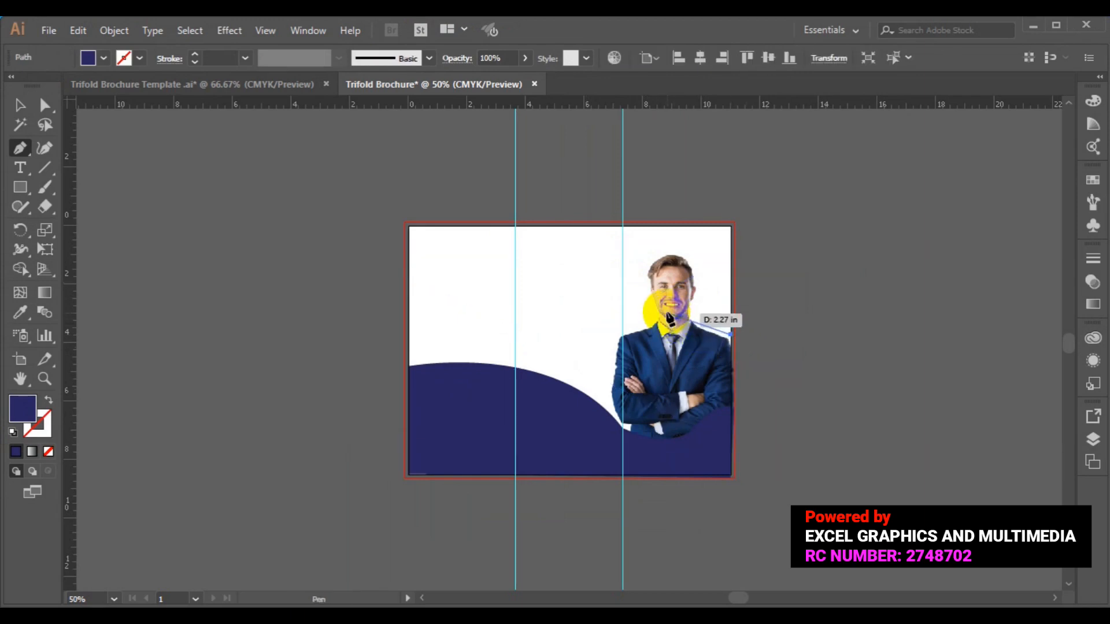
{"action": "left_click_drag", "start_coordinate": [661, 305], "coordinate": [612, 295]}
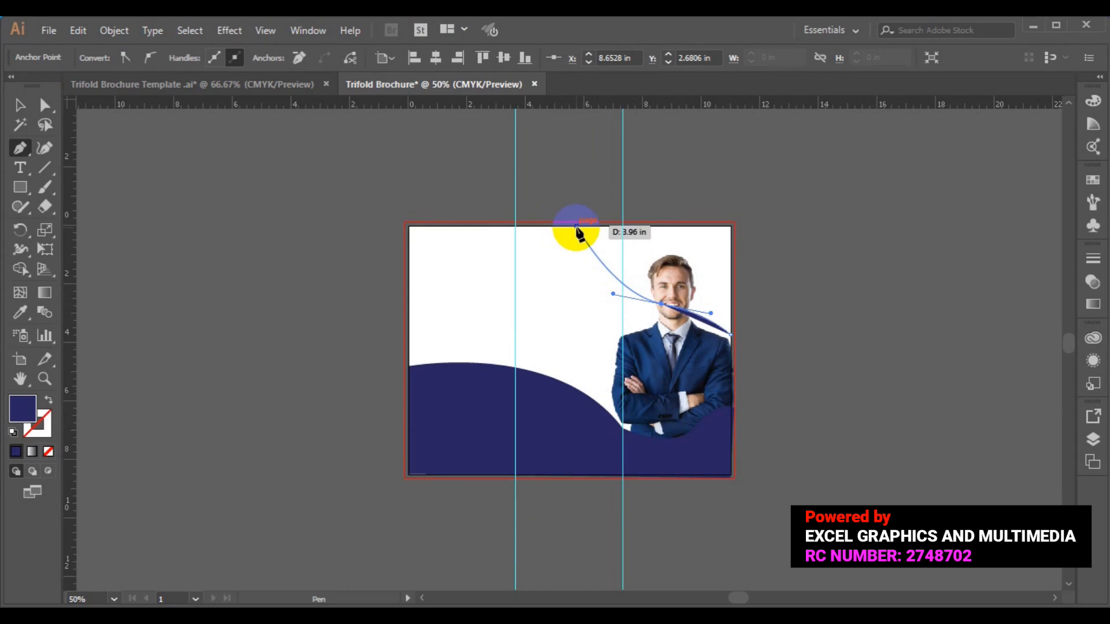
{"action": "left_click", "coordinate": [578, 231]}
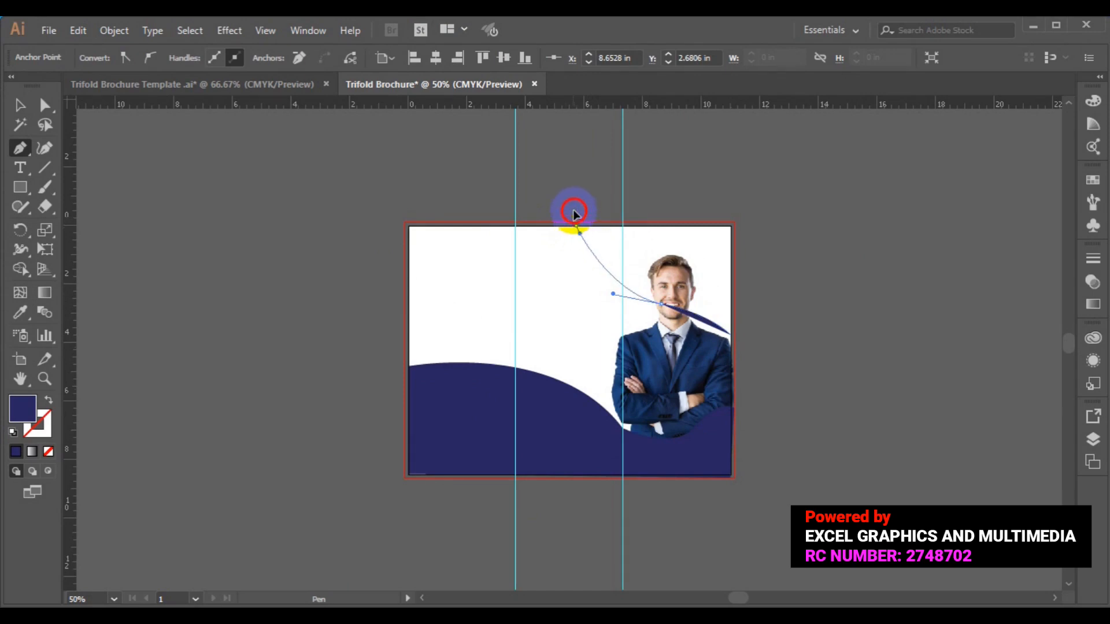
{"action": "left_click", "coordinate": [575, 227]}
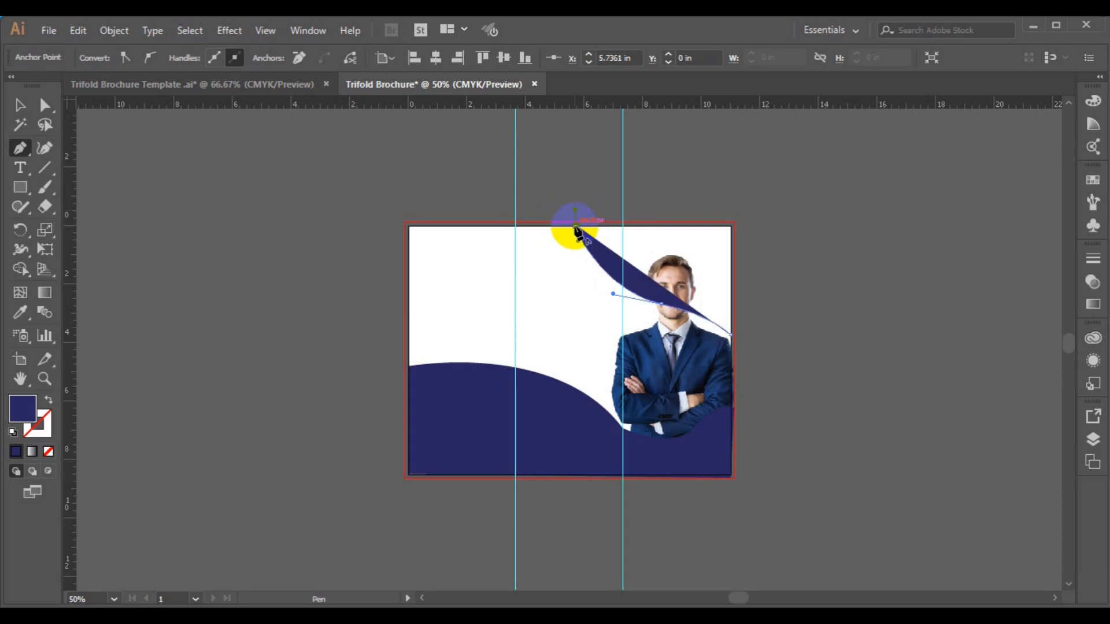
Continue the path to the artboard's top-left corner, down the left edge to about 5.51 in, across the bottom, and close it at the right-edge starting point.
{"action": "left_click", "coordinate": [409, 228]}
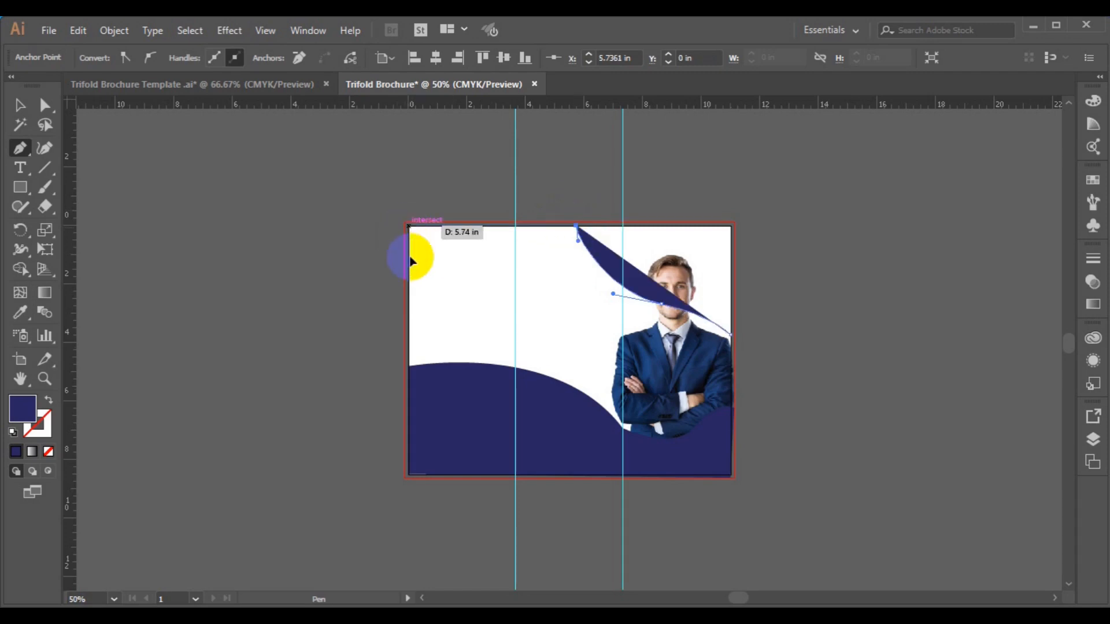
{"action": "left_click", "coordinate": [410, 386]}
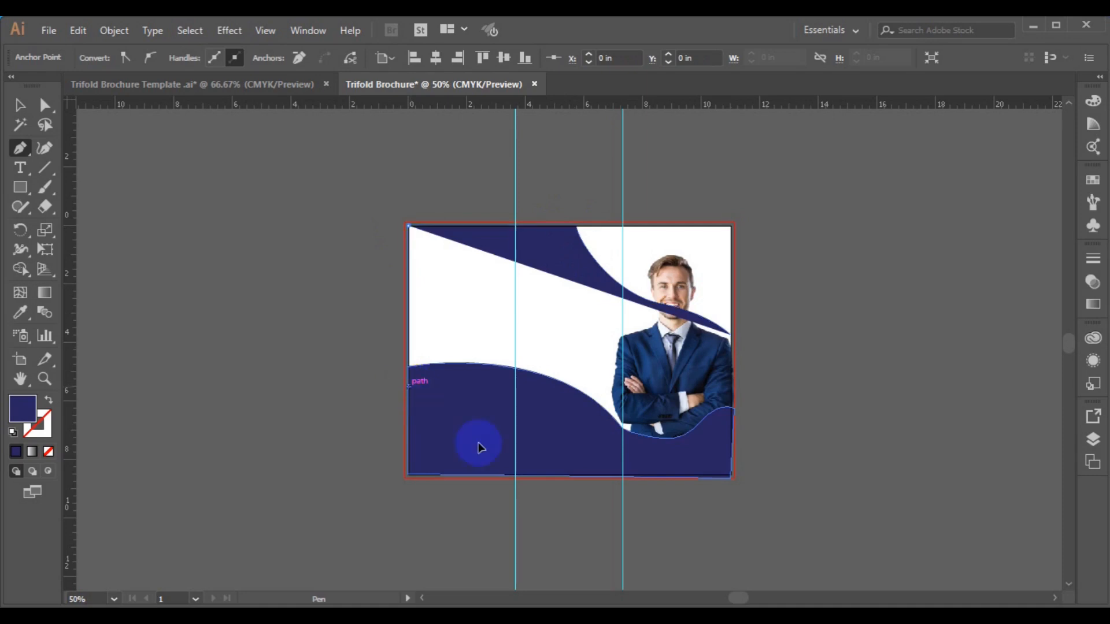
{"action": "left_click", "coordinate": [571, 446]}
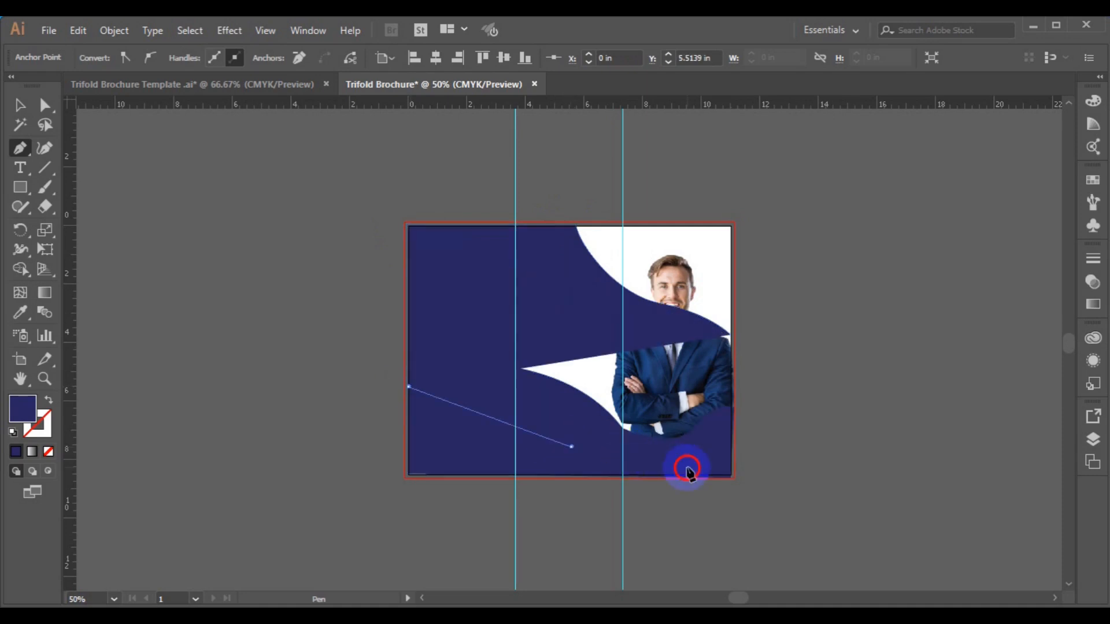
{"action": "left_click", "coordinate": [687, 467]}
{"action": "left_click", "coordinate": [725, 451]}
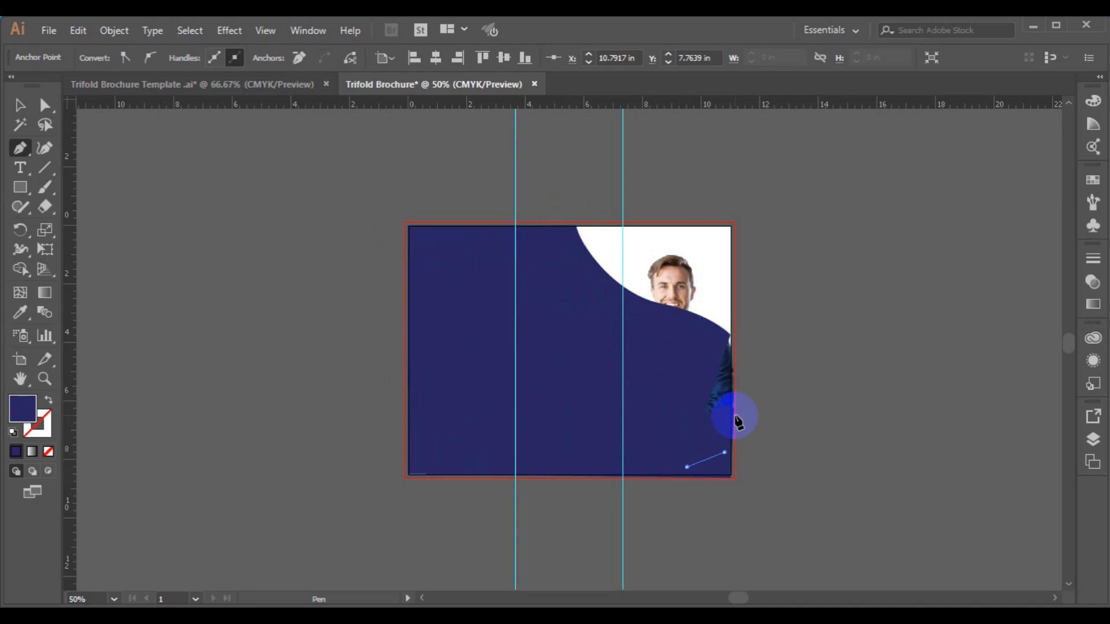
{"action": "left_click", "coordinate": [733, 417]}
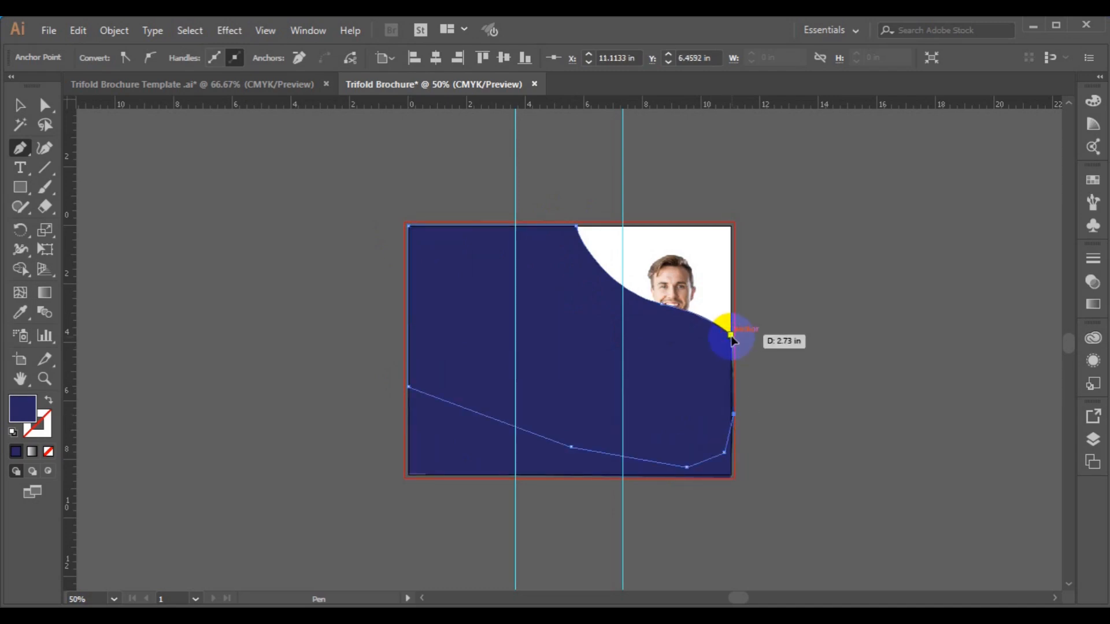
{"action": "left_click", "coordinate": [731, 336]}
Send the newly closed curved shape to the back of the stacking order and deselect it.
{"action": "left_click", "coordinate": [21, 104]}
{"action": "left_click", "coordinate": [500, 310]}
{"action": "right_click", "coordinate": [495, 296]}
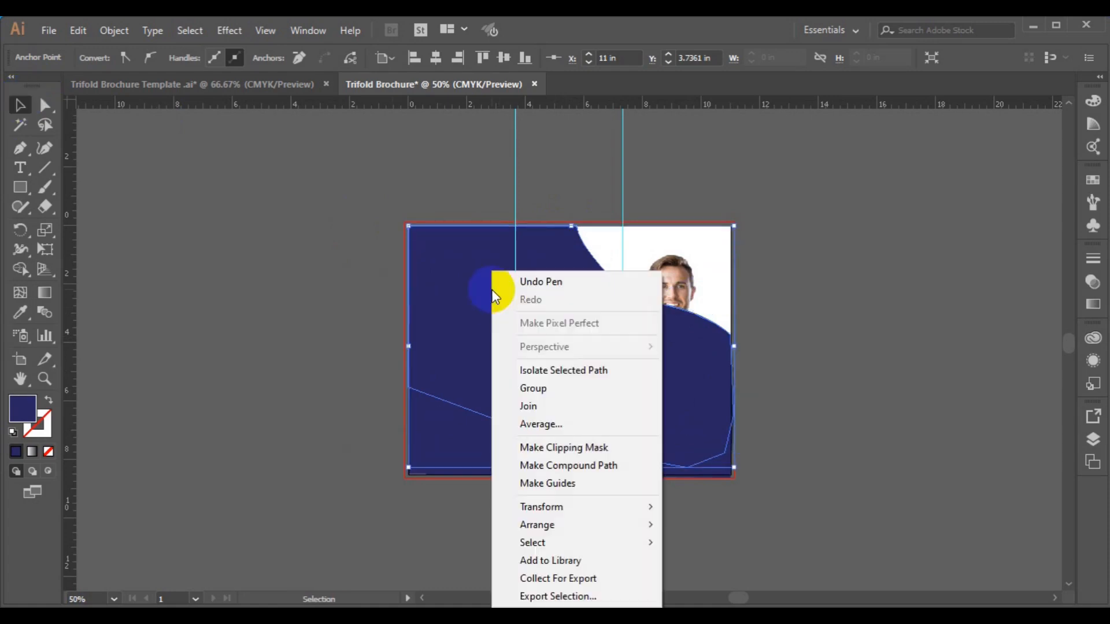
{"action": "mouse_move", "coordinate": [577, 524]}
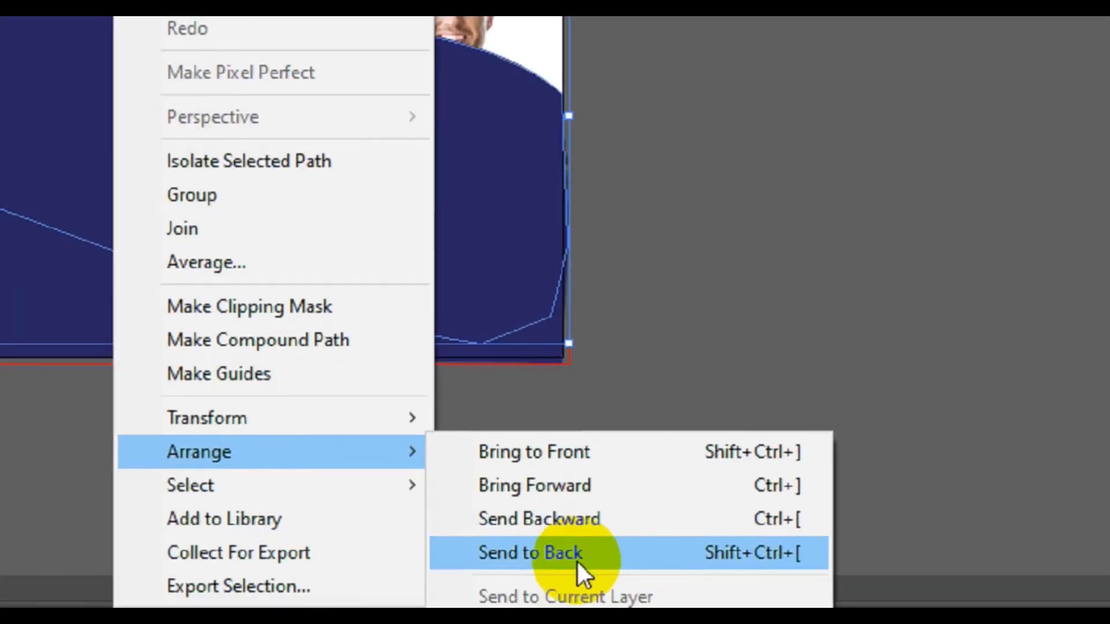
{"action": "left_click", "coordinate": [738, 580]}
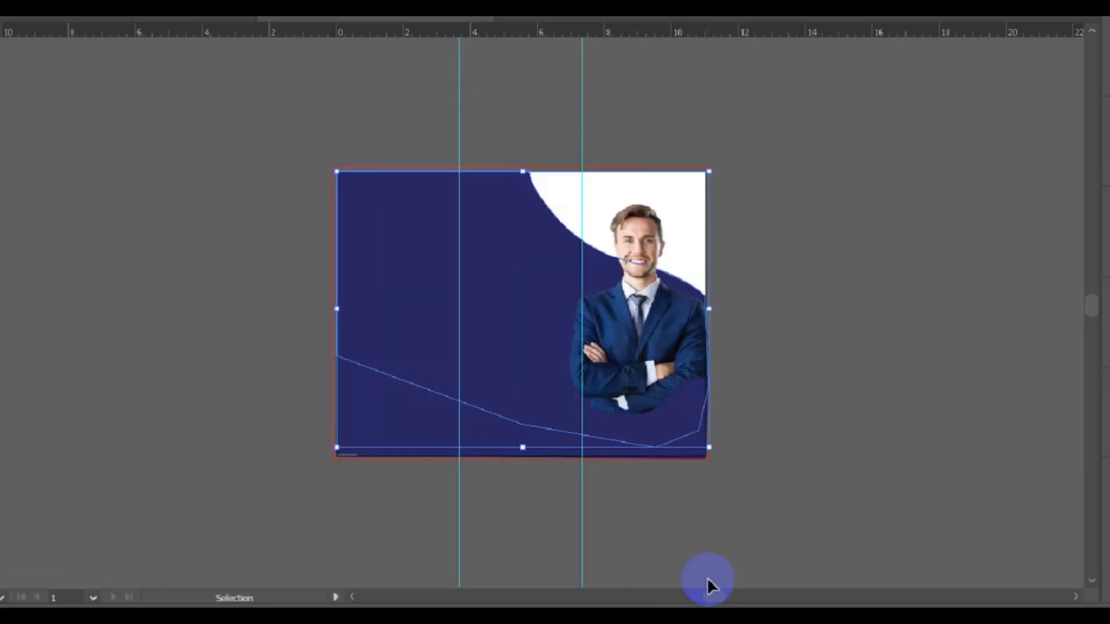
{"action": "left_click", "coordinate": [831, 449]}
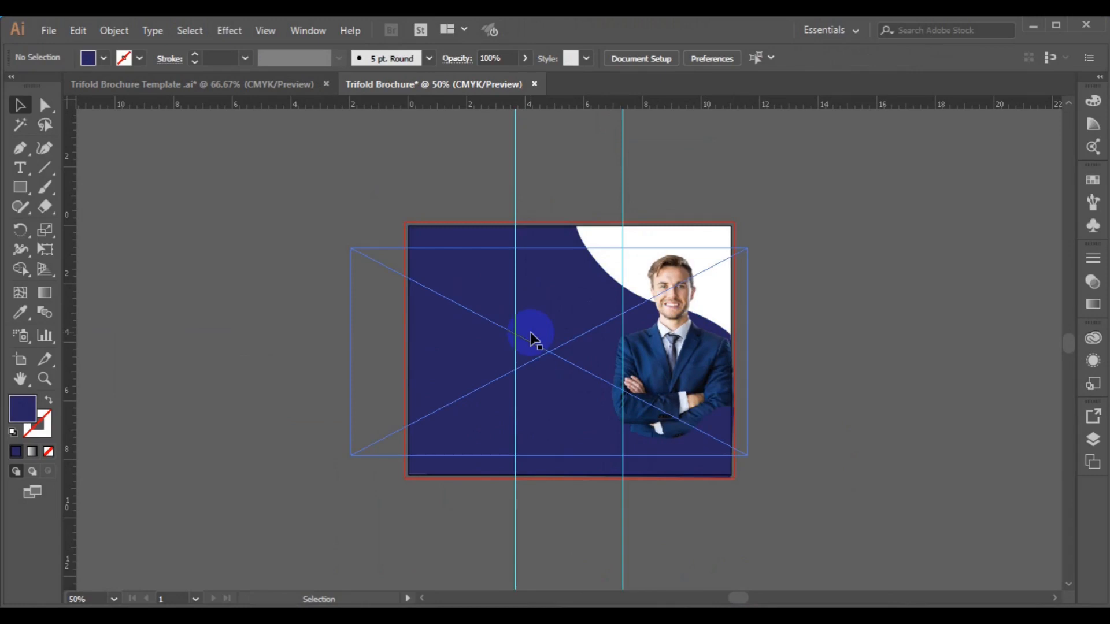
Try to recolour the upper curved background with fill hex 662d91 while the linked man photo is selected.
{"action": "left_click", "coordinate": [530, 338]}
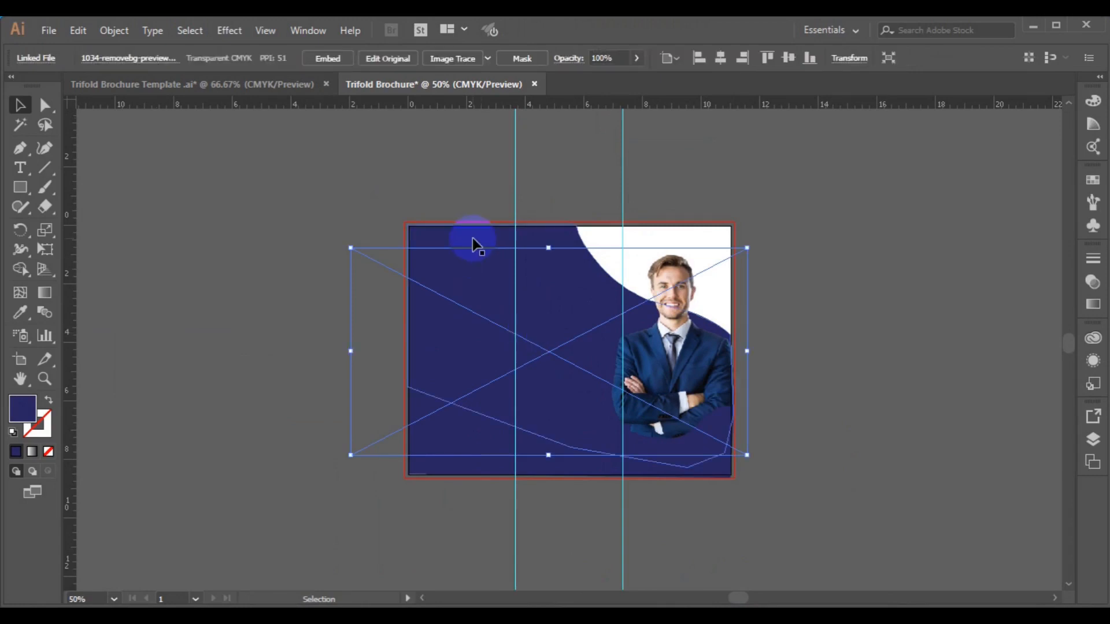
{"action": "left_click", "coordinate": [473, 239]}
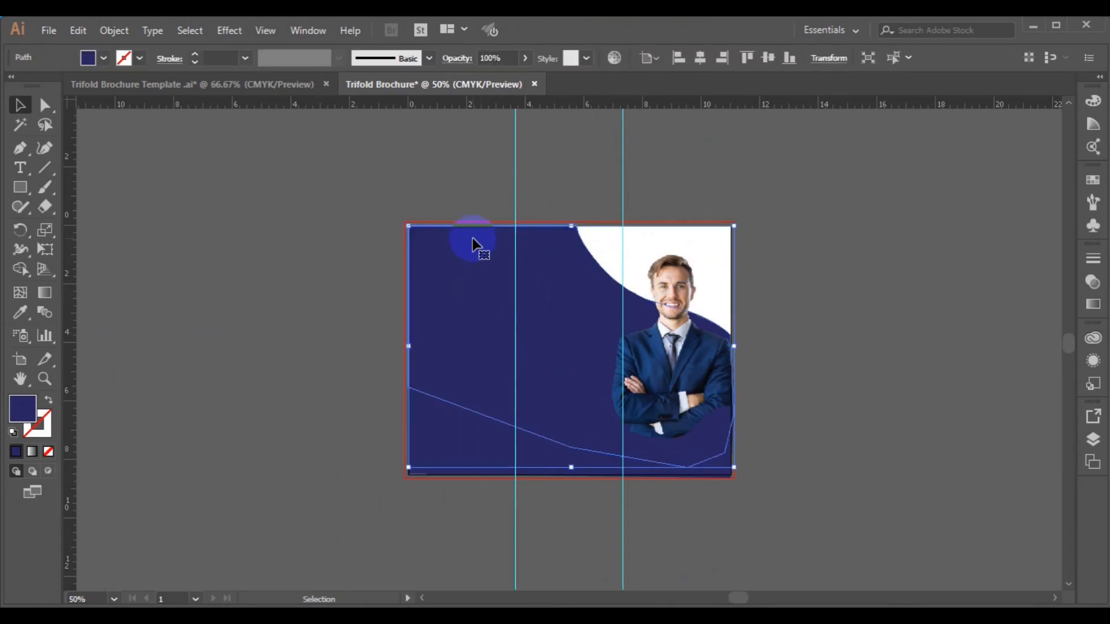
{"action": "key", "text": "ctrl+z"}
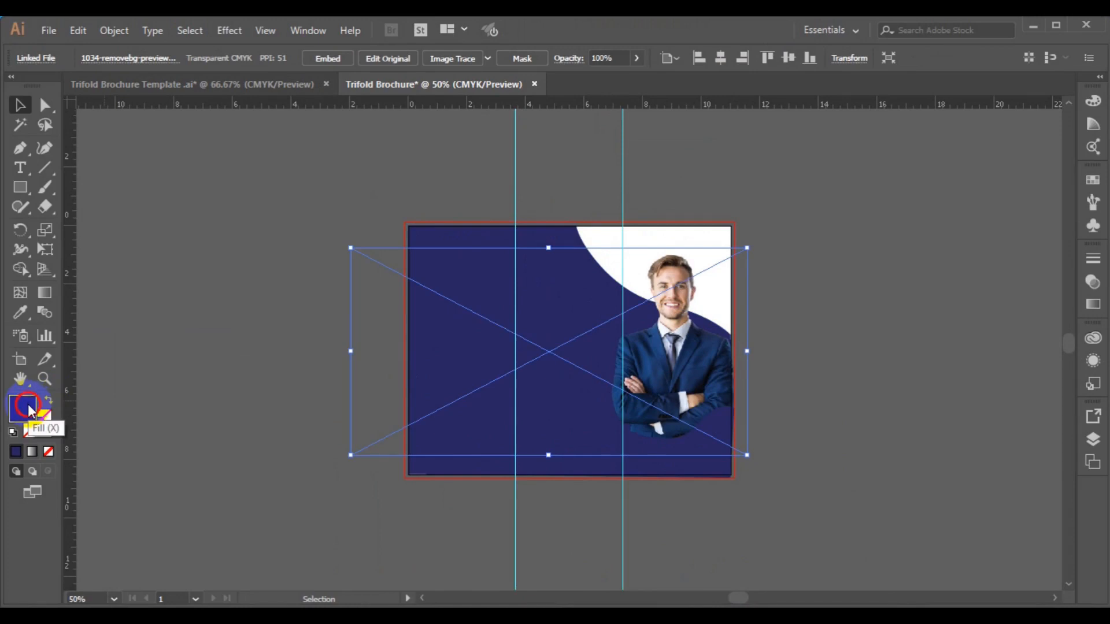
{"action": "double_click", "coordinate": [29, 412]}
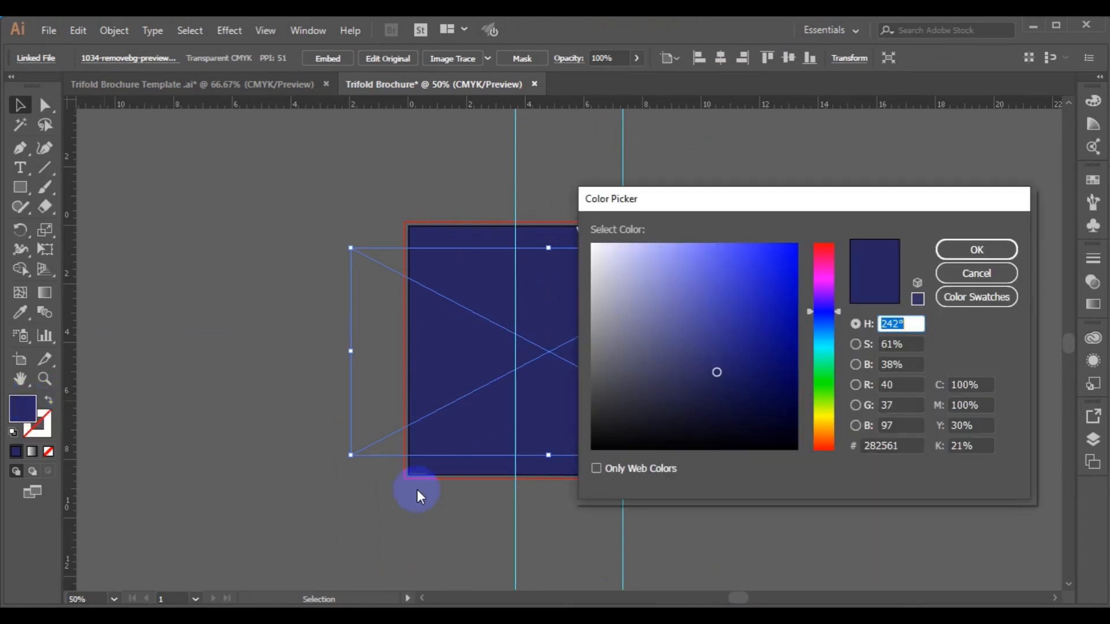
{"action": "left_click", "coordinate": [911, 445]}
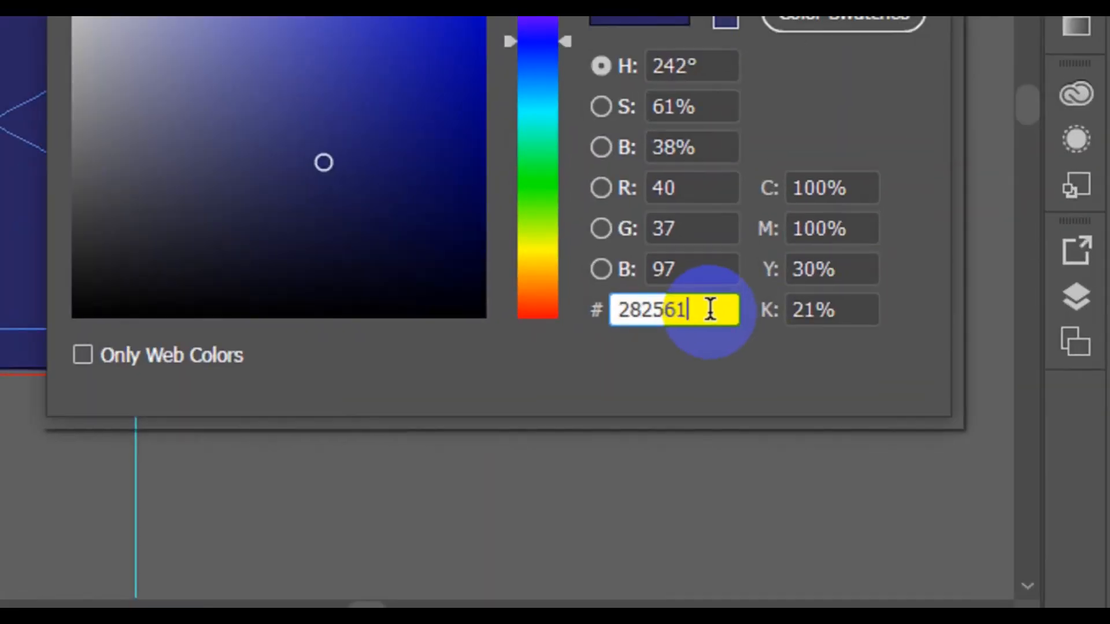
{"action": "key", "text": "BackSpace"}
{"action": "key", "text": "BackSpace"}
{"action": "key", "text": "BackSpace"}
{"action": "key", "text": "BackSpace"}
{"action": "key", "text": "BackSpace"}
{"action": "key", "text": "BackSpace"}
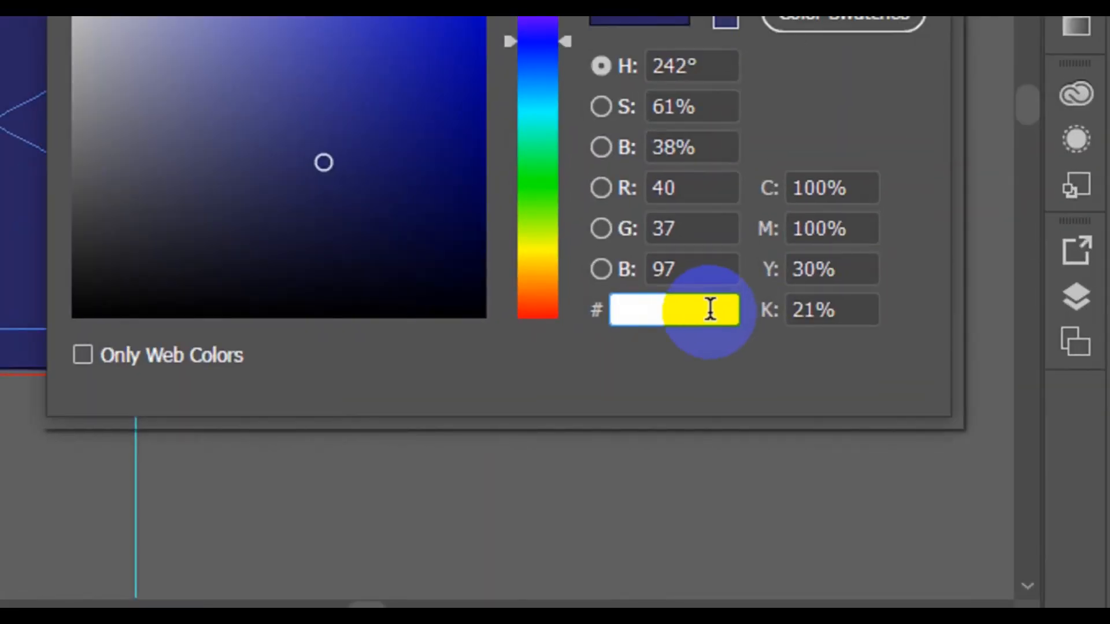
{"action": "type", "text": "662d"}
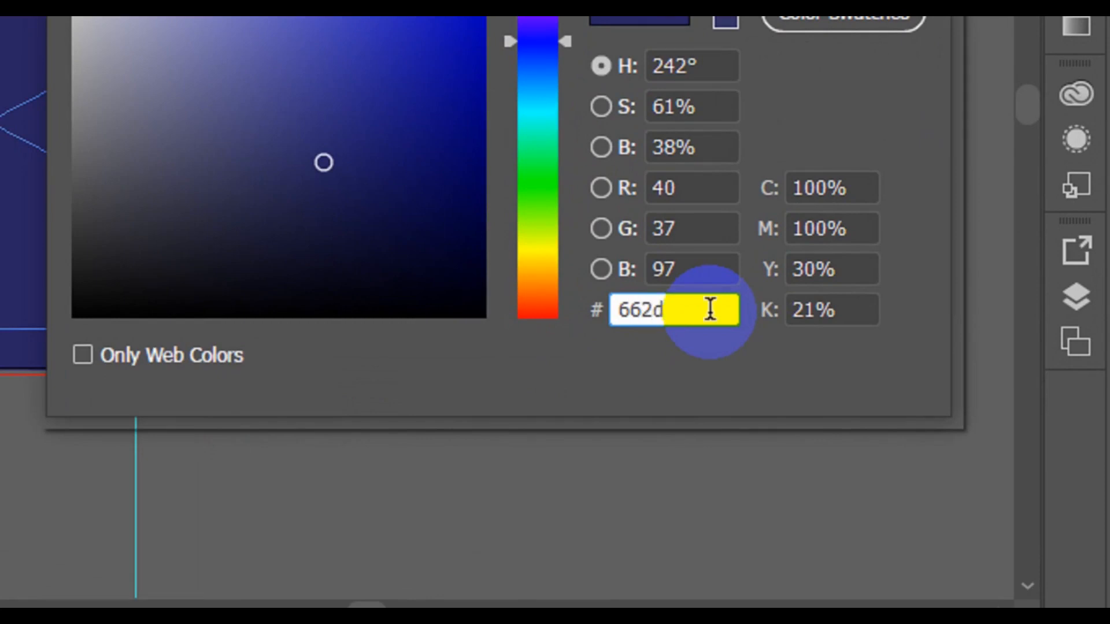
{"action": "type", "text": "91"}
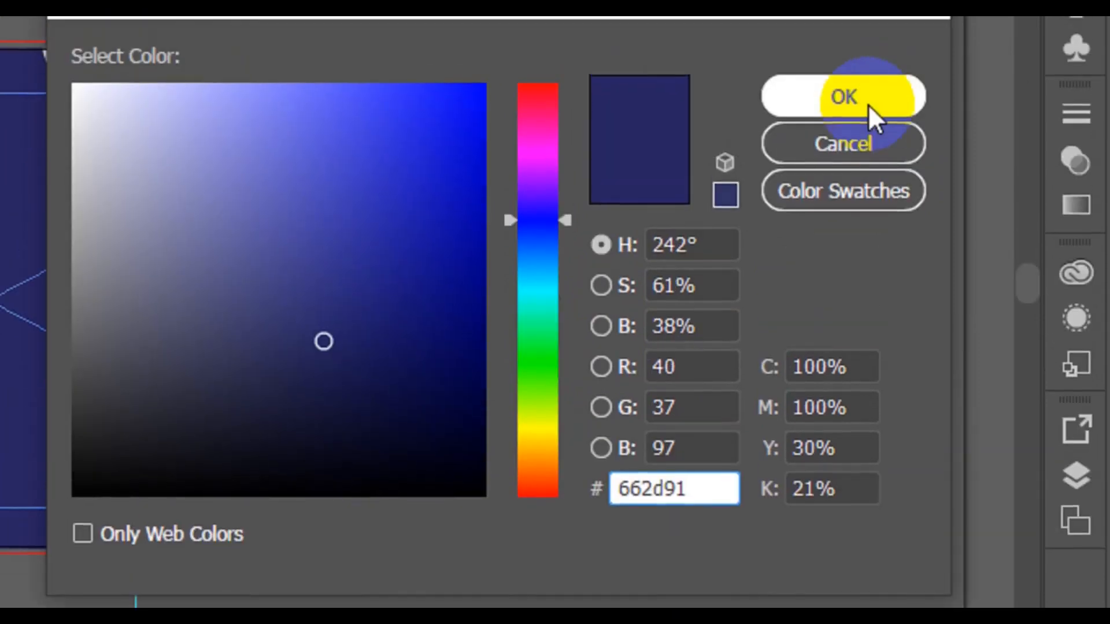
{"action": "left_click", "coordinate": [869, 113]}
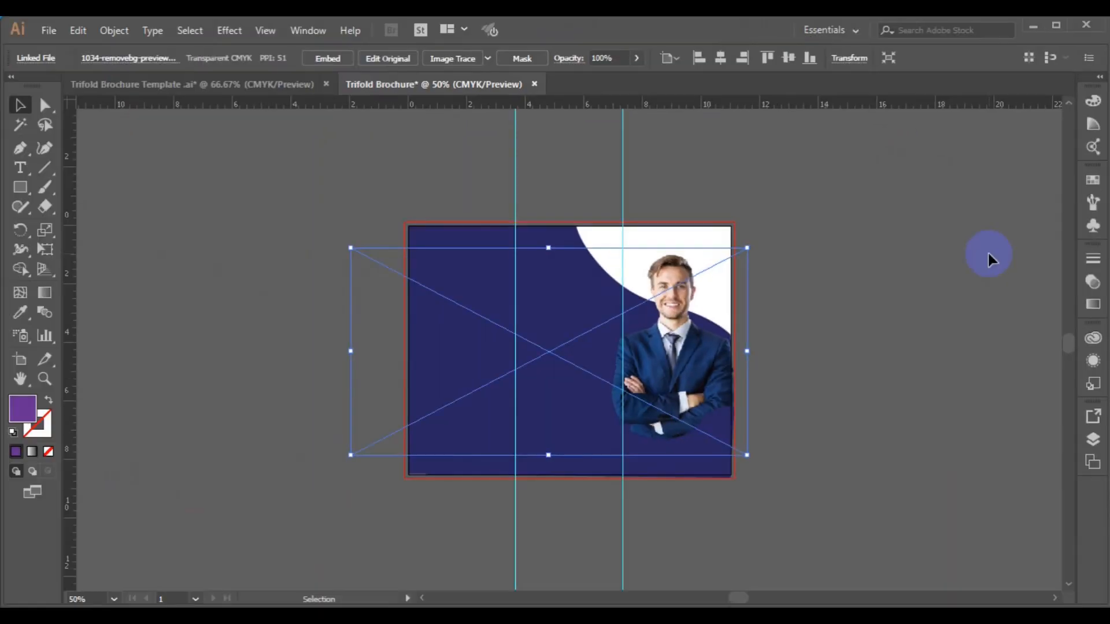
{"action": "left_click", "coordinate": [948, 301]}
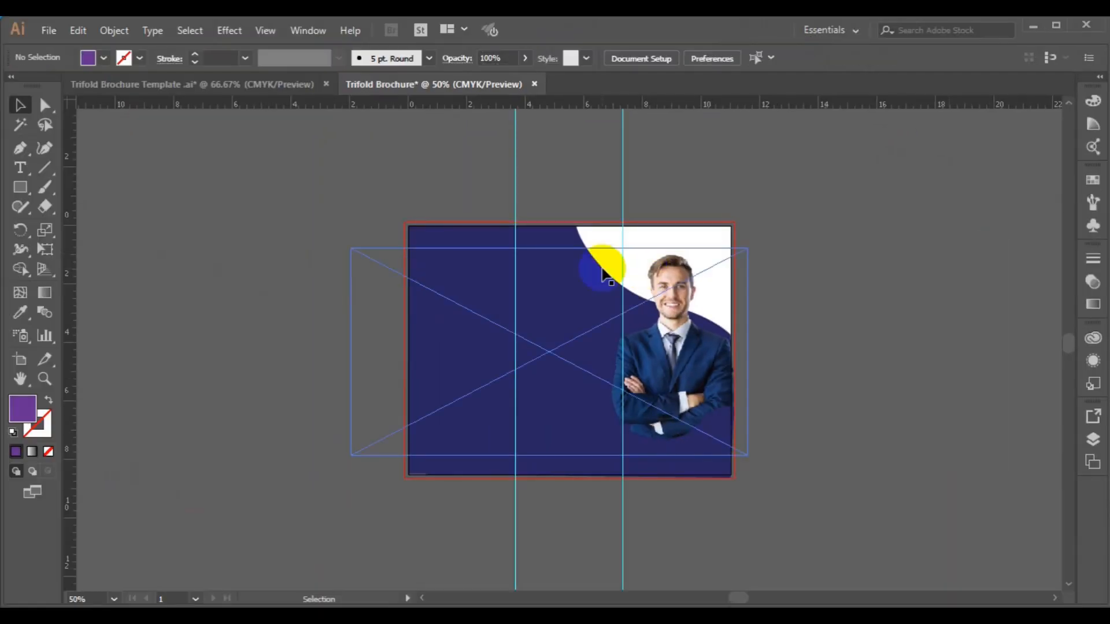
Set the fill of the upper curved background shape to hex 662d91 and deselect it.
{"action": "left_click", "coordinate": [599, 271]}
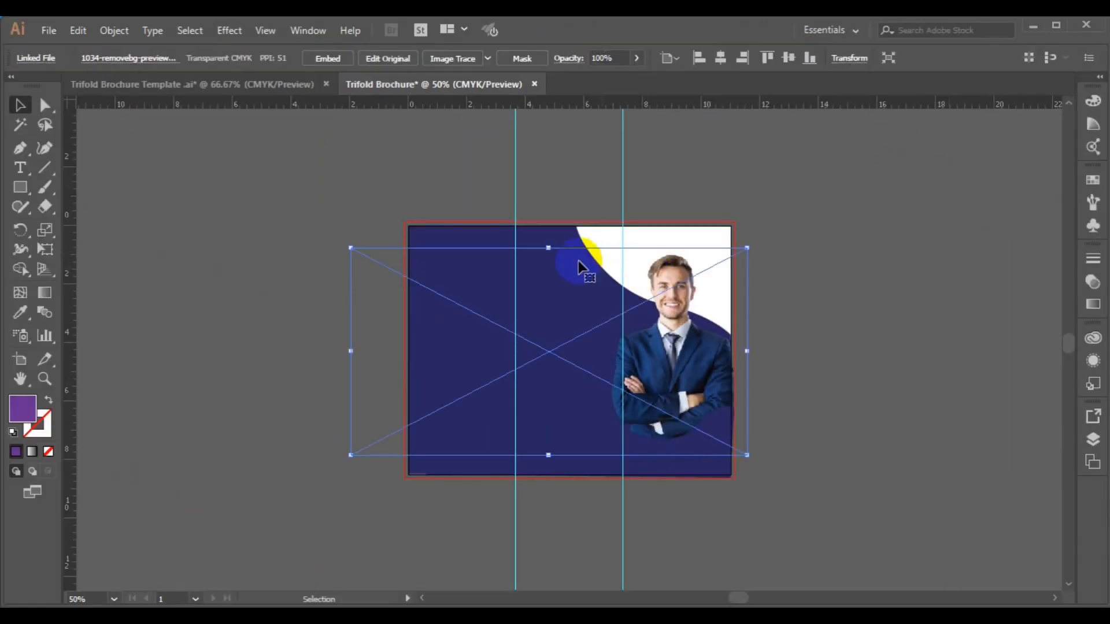
{"action": "left_click", "coordinate": [556, 234]}
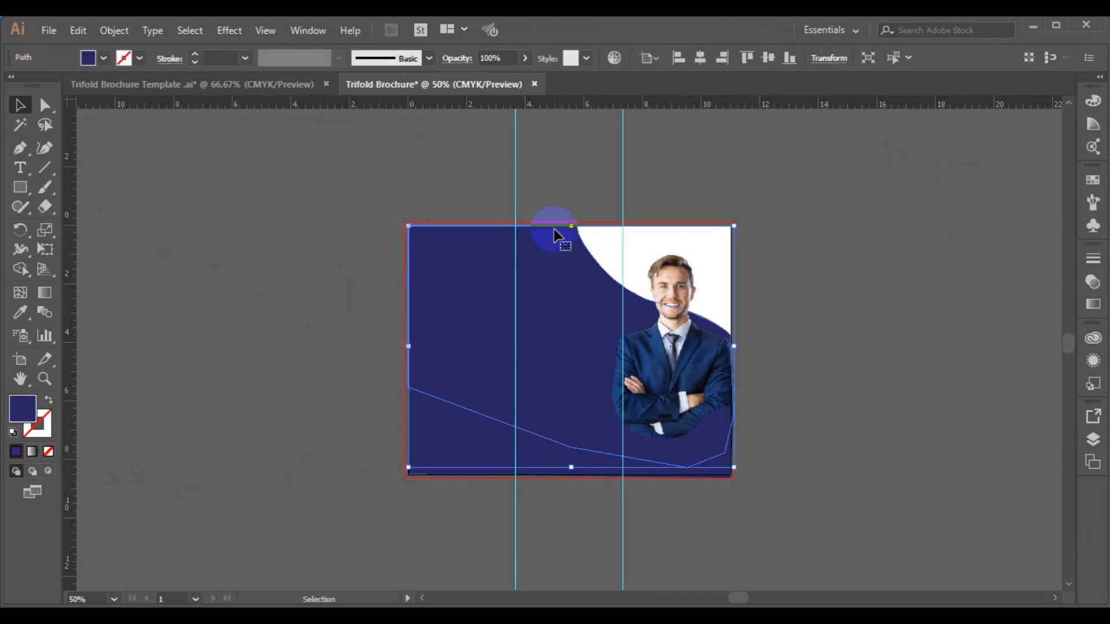
{"action": "left_click", "coordinate": [32, 407]}
{"action": "double_click", "coordinate": [33, 411]}
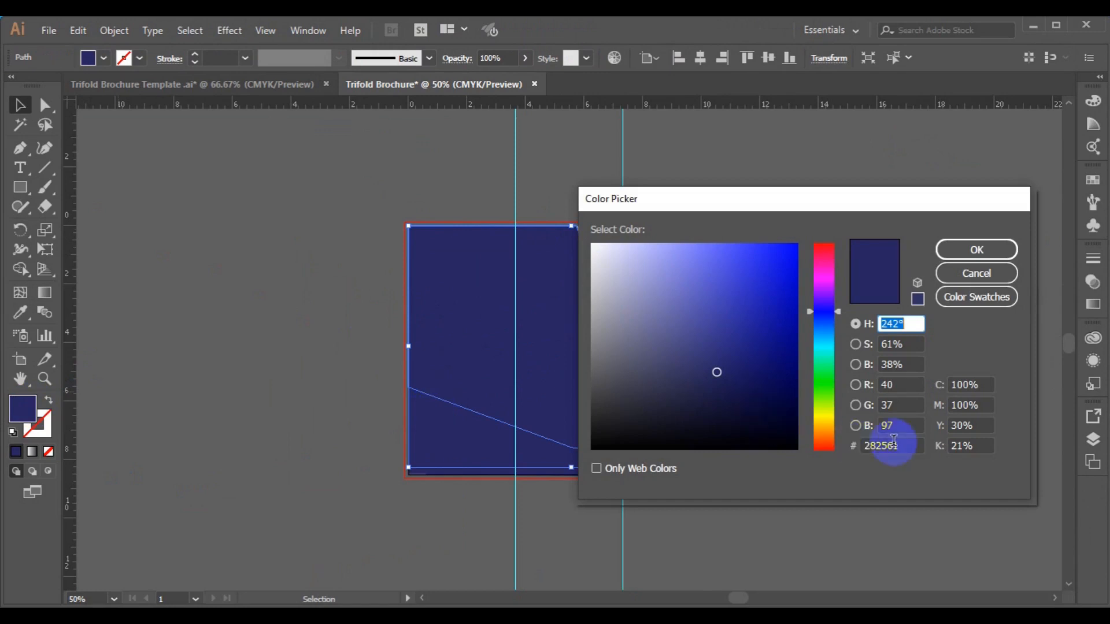
{"action": "left_click", "coordinate": [909, 442]}
{"action": "key", "text": "BackSpace"}
{"action": "key", "text": "BackSpace"}
{"action": "key", "text": "BackSpace"}
{"action": "key", "text": "BackSpace"}
{"action": "key", "text": "BackSpace"}
{"action": "key", "text": "BackSpace"}
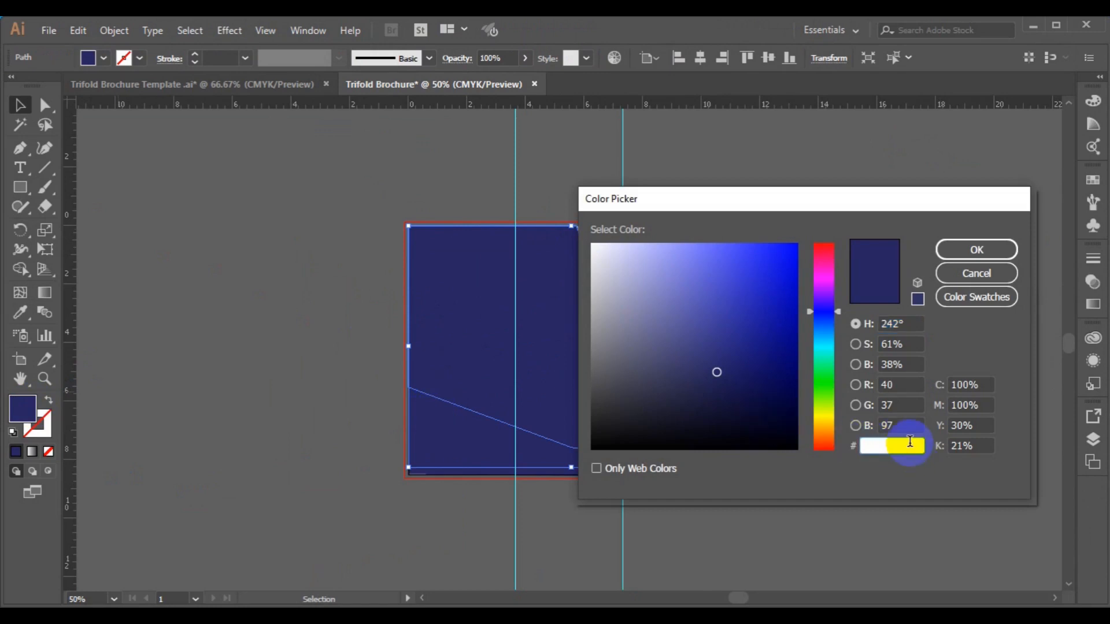
{"action": "type", "text": "662d91"}
{"action": "left_click", "coordinate": [990, 252]}
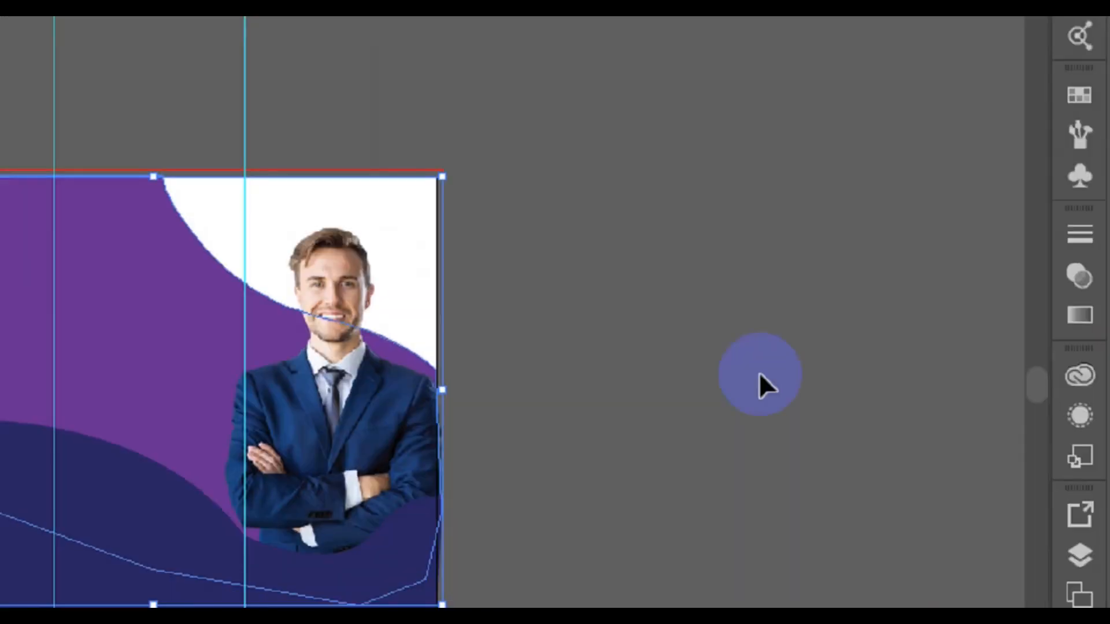
{"action": "left_click", "coordinate": [913, 337]}
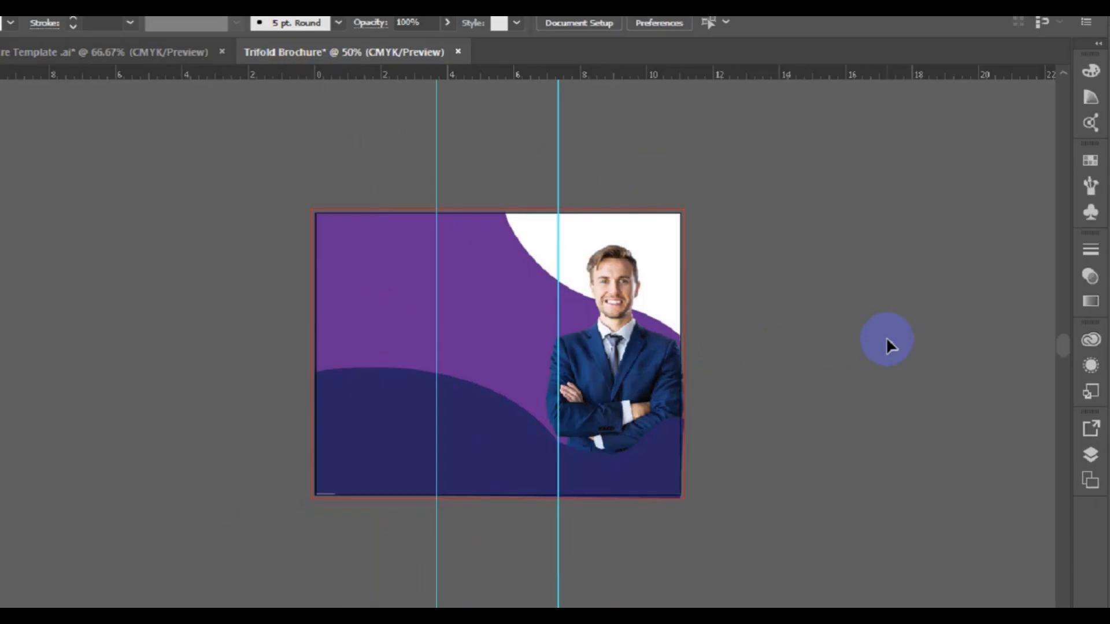
Copy the dark blue wave shape and paste the duplicate directly behind it.
{"action": "left_click", "coordinate": [458, 419]}
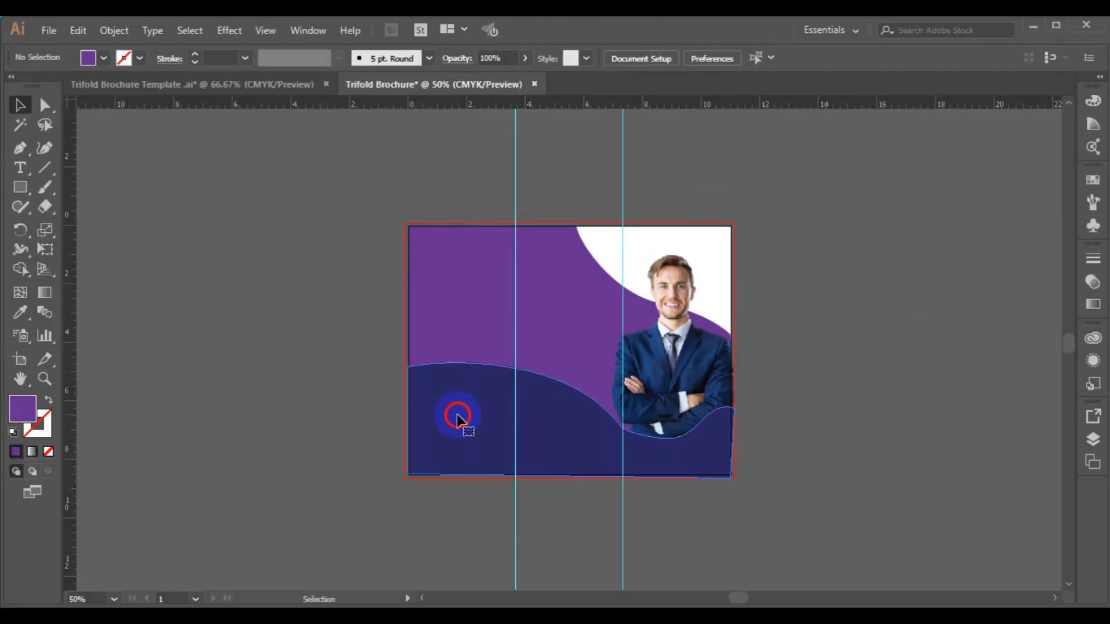
{"action": "left_click", "coordinate": [81, 30]}
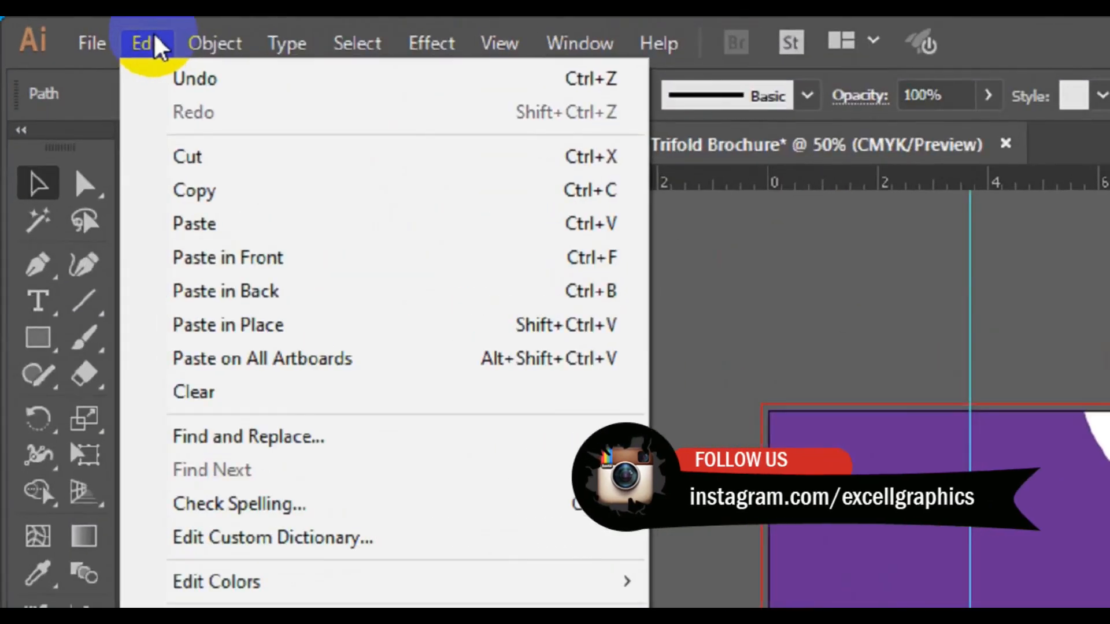
{"action": "mouse_move", "coordinate": [121, 35]}
{"action": "mouse_move", "coordinate": [155, 47]}
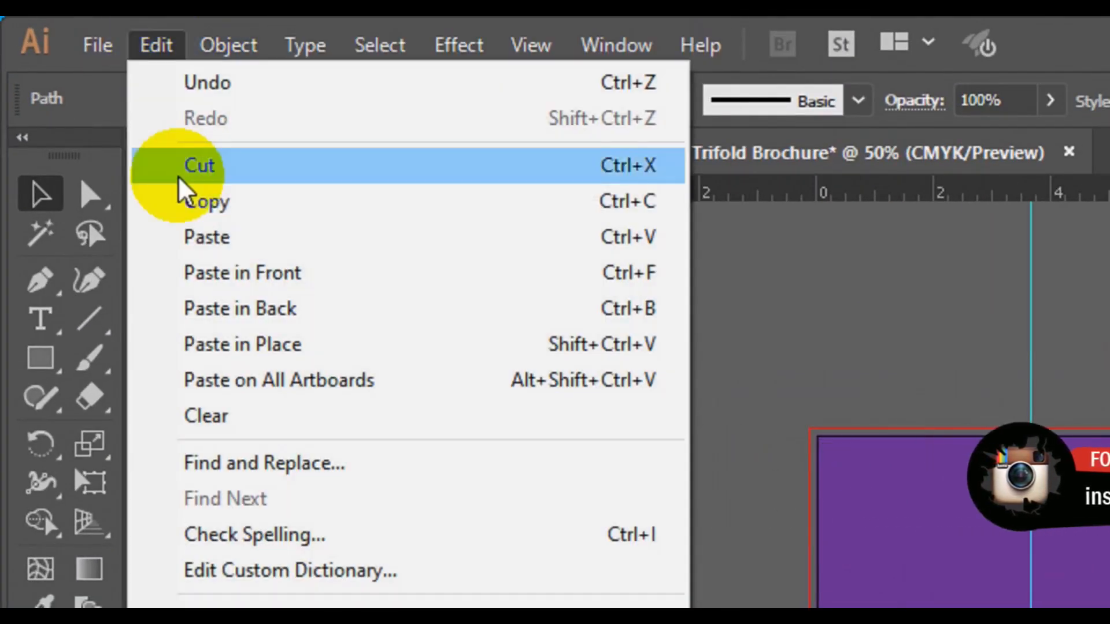
{"action": "left_click", "coordinate": [195, 204]}
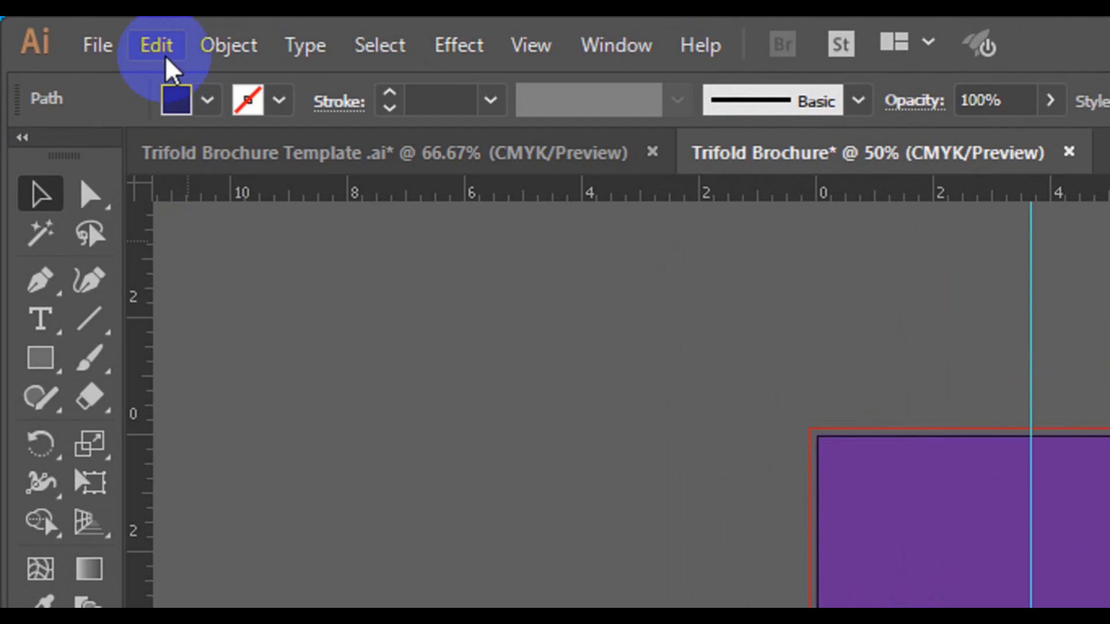
{"action": "left_click", "coordinate": [157, 45]}
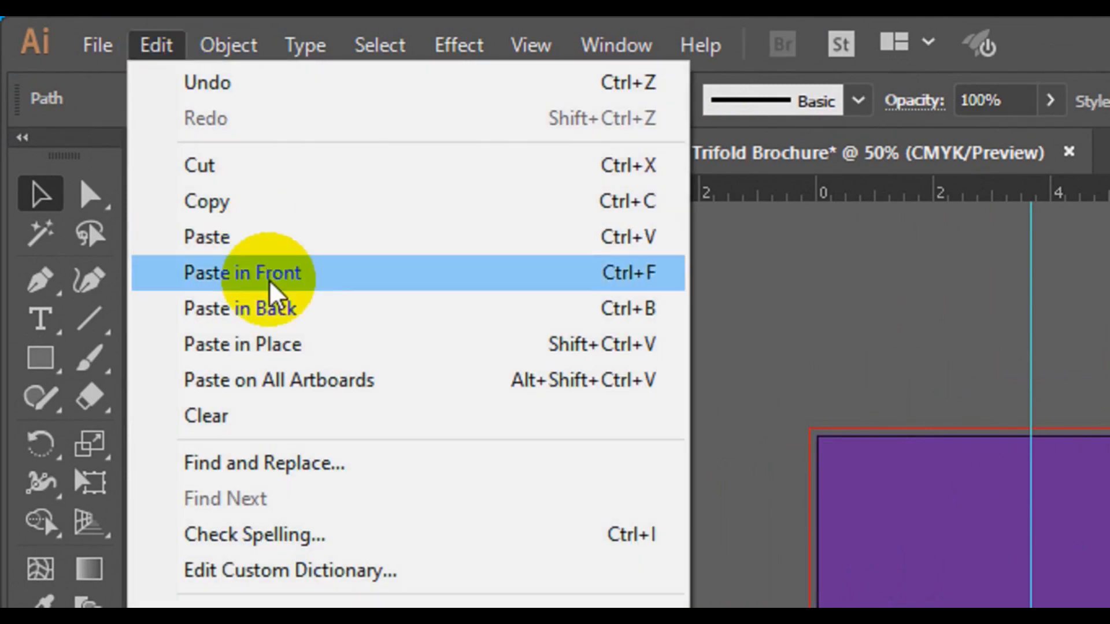
{"action": "left_click", "coordinate": [272, 312]}
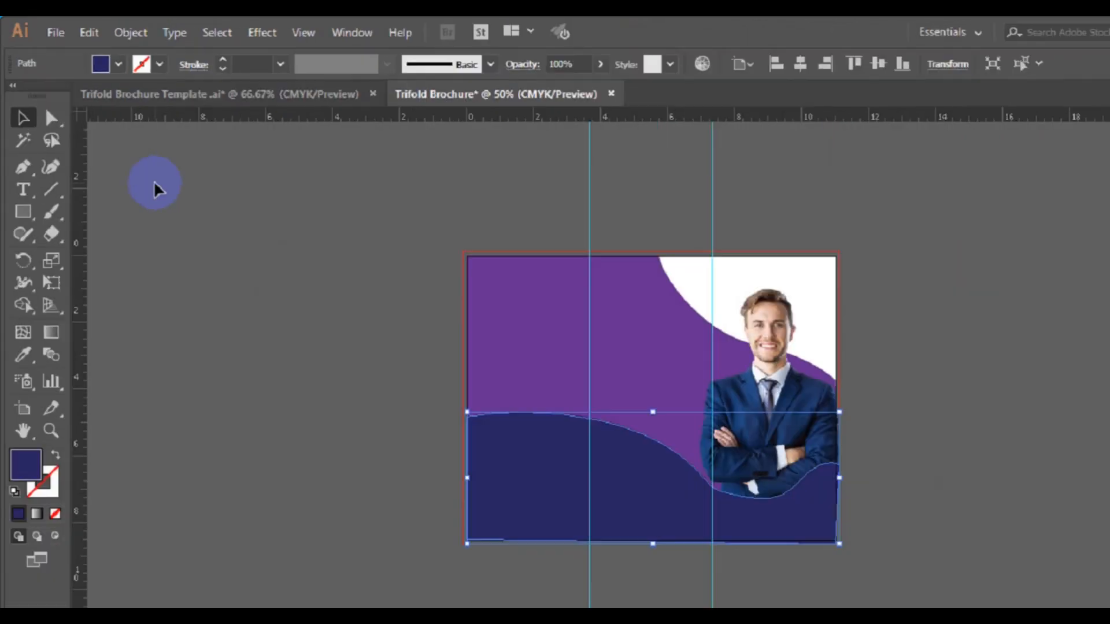
Set the fill of the pasted wave duplicate to the white swatch.
{"action": "left_click", "coordinate": [103, 59]}
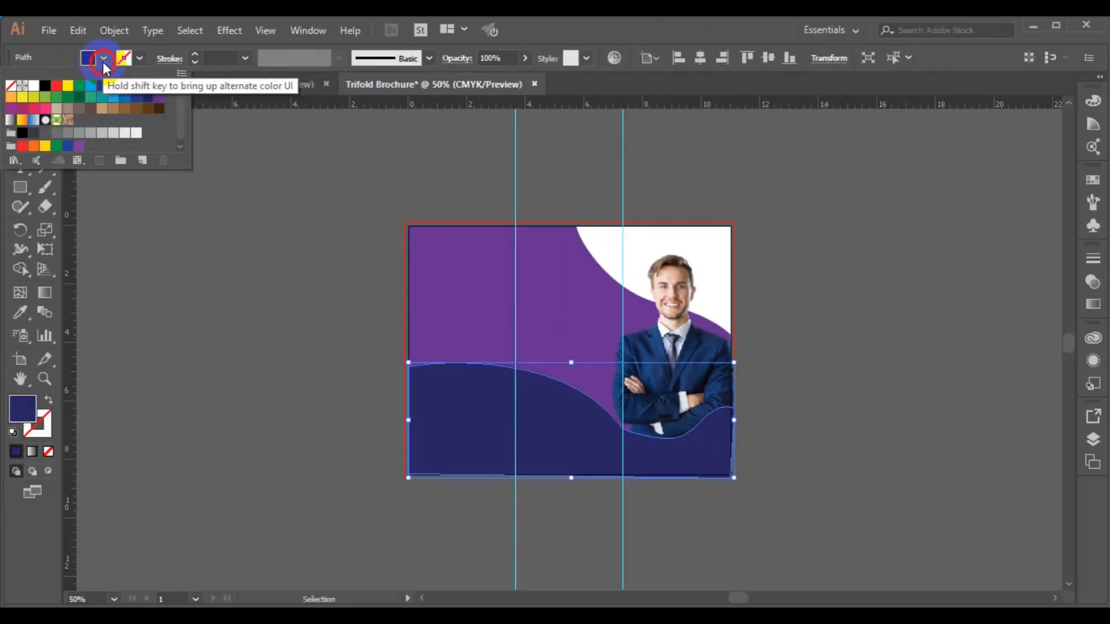
{"action": "left_click", "coordinate": [35, 95]}
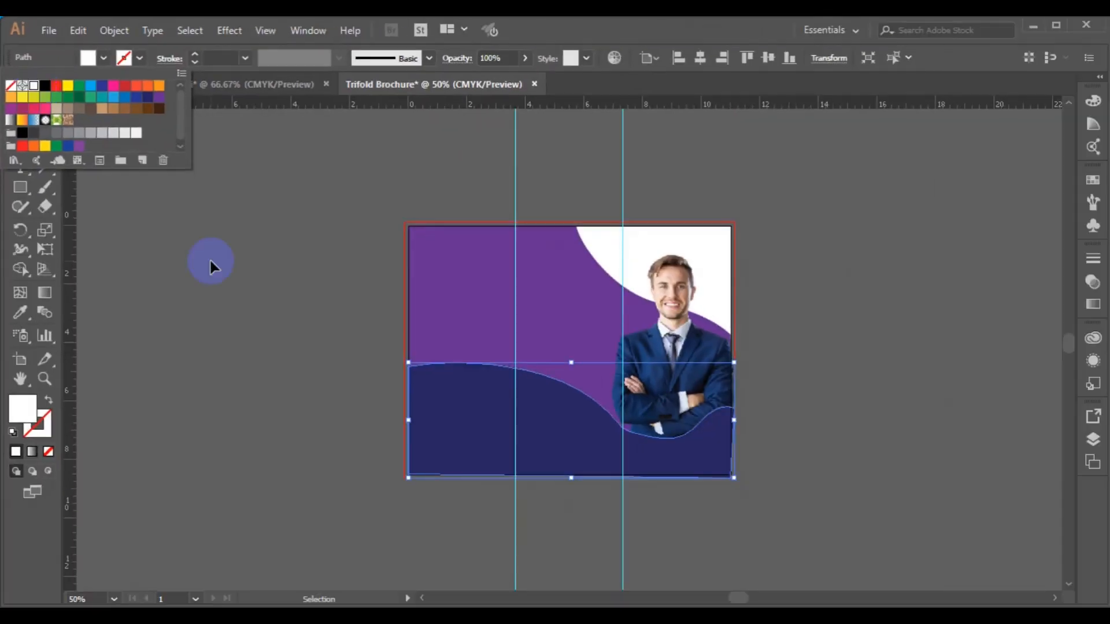
{"action": "left_click", "coordinate": [419, 501]}
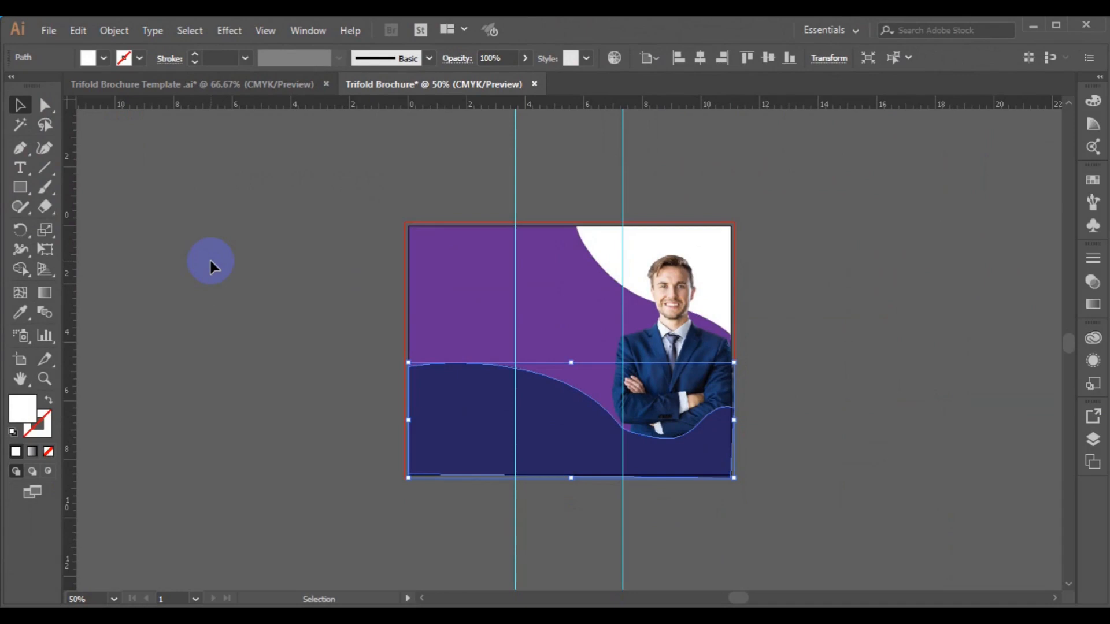
Nudge the white wave duplicate straight up so it forms a white band along the dark blue wave's upper edge.
{"action": "key", "text": "Up"}
{"action": "key", "text": "Up"}
{"action": "key", "text": "Up"}
{"action": "key", "text": "Up"}
{"action": "key", "text": "Up"}
{"action": "key", "text": "Up"}
{"action": "key", "text": "Up"}
{"action": "key", "text": "Up"}
{"action": "key", "text": "Up"}
{"action": "key", "text": "Up"}
{"action": "key", "text": "Up"}
{"action": "key", "text": "Up"}
{"action": "key", "text": "Up"}
{"action": "key", "text": "Up"}
{"action": "key", "text": "Up"}
{"action": "key", "text": "Up"}
{"action": "key", "text": "Up"}
{"action": "key", "text": "Up"}
{"action": "key", "text": "Up"}
{"action": "key", "text": "Up"}
{"action": "key", "text": "Up"}
{"action": "key", "text": "Up"}
{"action": "key", "text": "Up"}
{"action": "key", "text": "Up"}
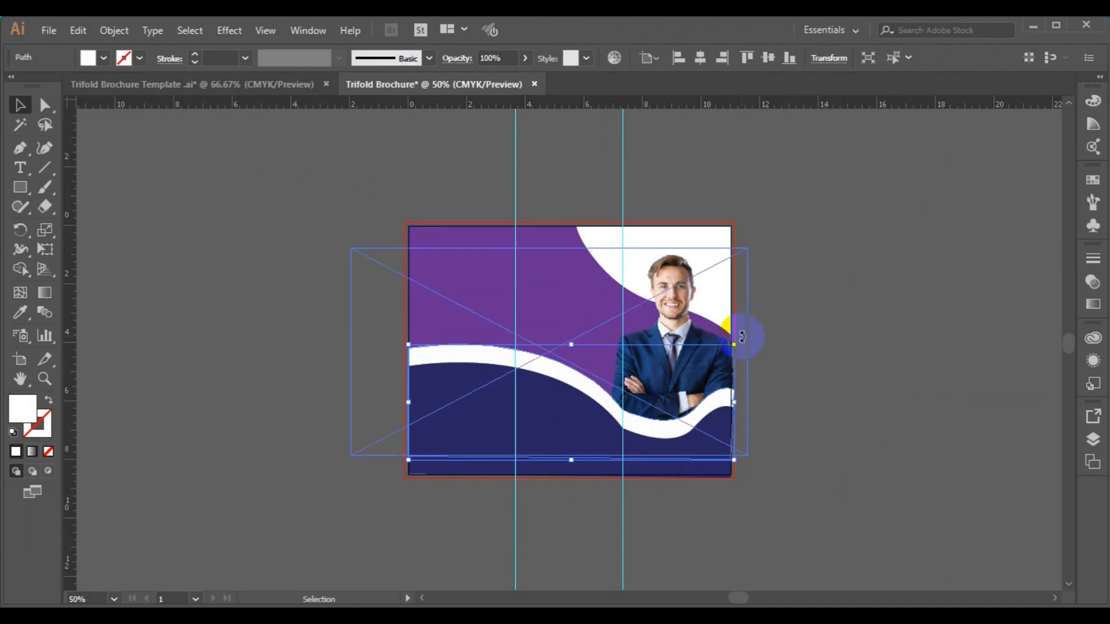
{"action": "left_click_drag", "start_coordinate": [742, 337], "coordinate": [742, 342]}
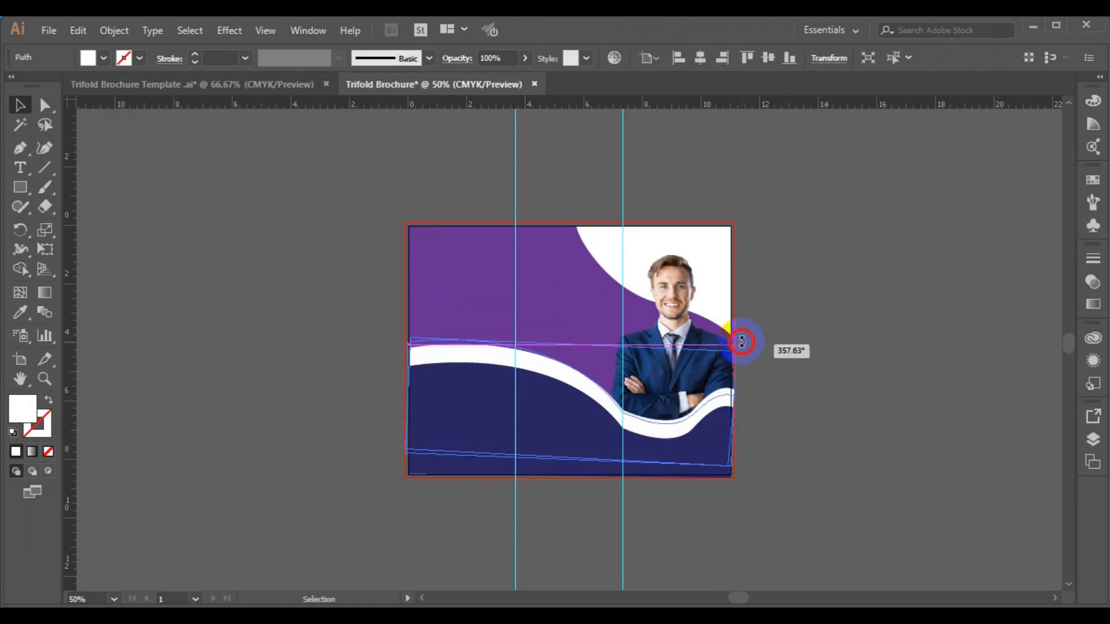
{"action": "left_click_drag", "start_coordinate": [741, 342], "coordinate": [741, 342]}
{"action": "key", "text": "ctrl+z"}
Nudge the white wave duplicate down to make the white band above the dark blue wave thinner, and deselect it.
{"action": "key", "text": "Down"}
{"action": "key", "text": "Down"}
{"action": "key", "text": "Down"}
{"action": "key", "text": "Down"}
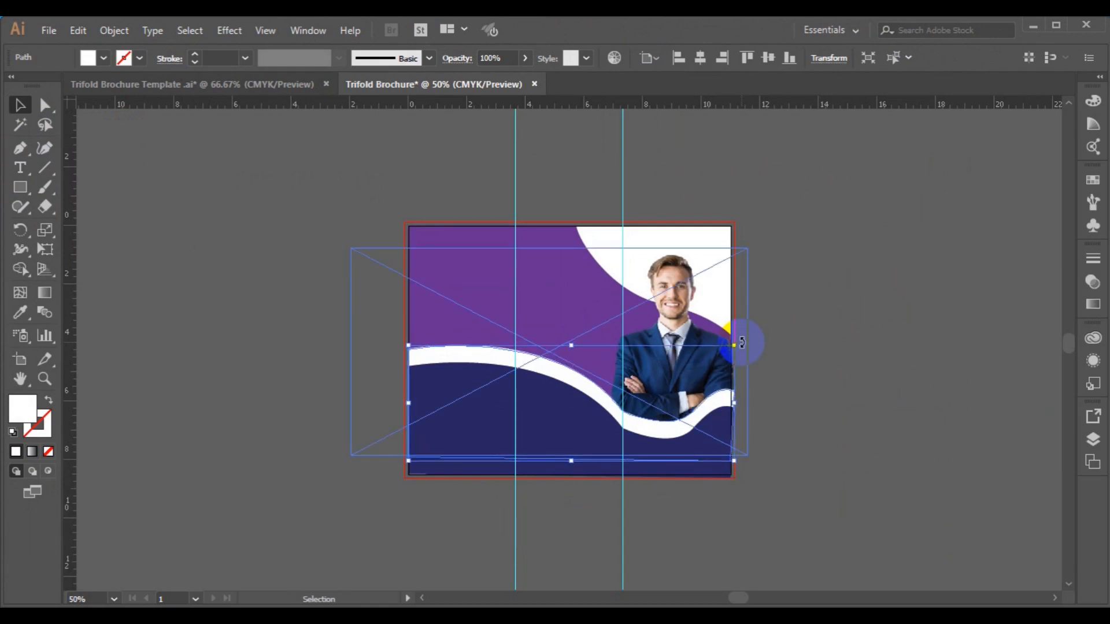
{"action": "key", "text": "Down"}
{"action": "key", "text": "Down"}
{"action": "key", "text": "Down"}
{"action": "key", "text": "Down"}
{"action": "key", "text": "Down"}
{"action": "key", "text": "Down"}
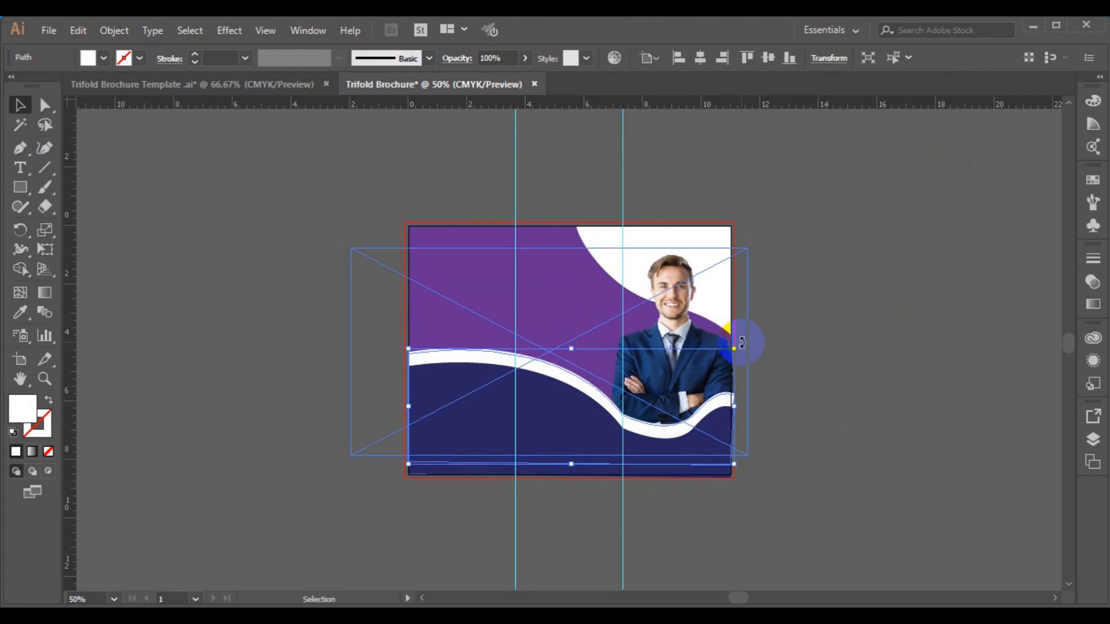
{"action": "key", "text": "Down"}
{"action": "key", "text": "Down"}
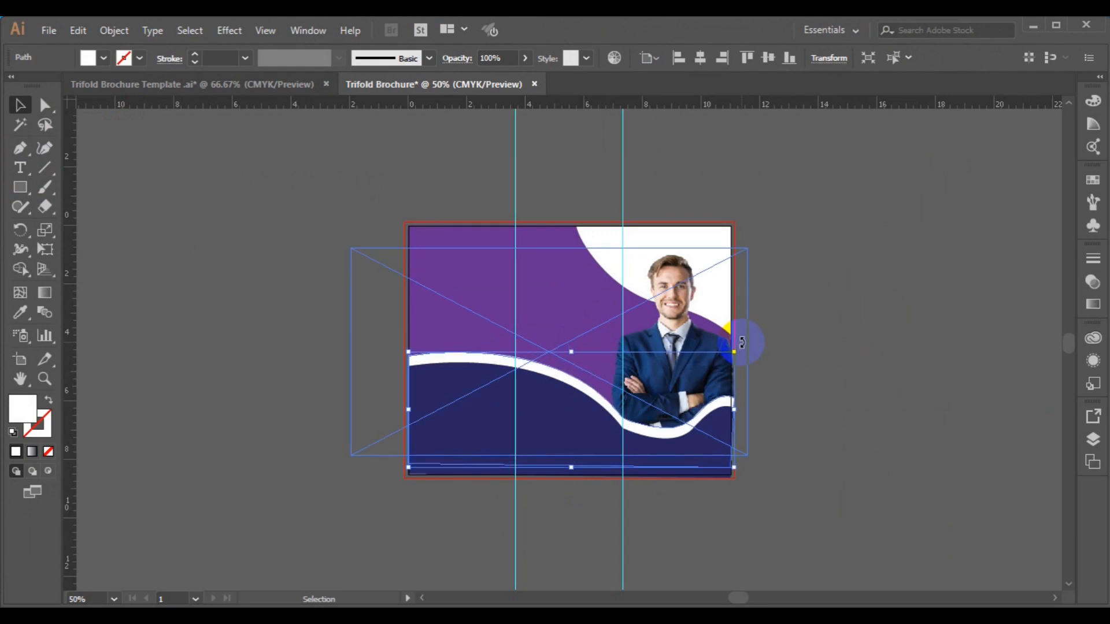
{"action": "key", "text": "Up"}
{"action": "key", "text": "Up"}
{"action": "key", "text": "Up"}
{"action": "key", "text": "Up"}
{"action": "key", "text": "Up"}
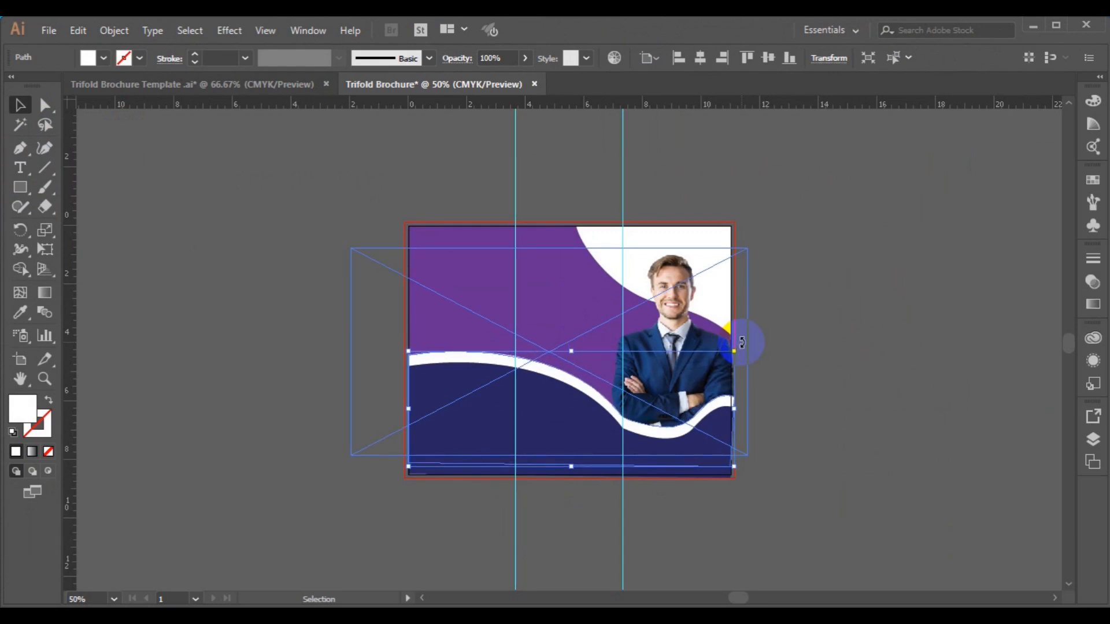
{"action": "left_click", "coordinate": [824, 405]}
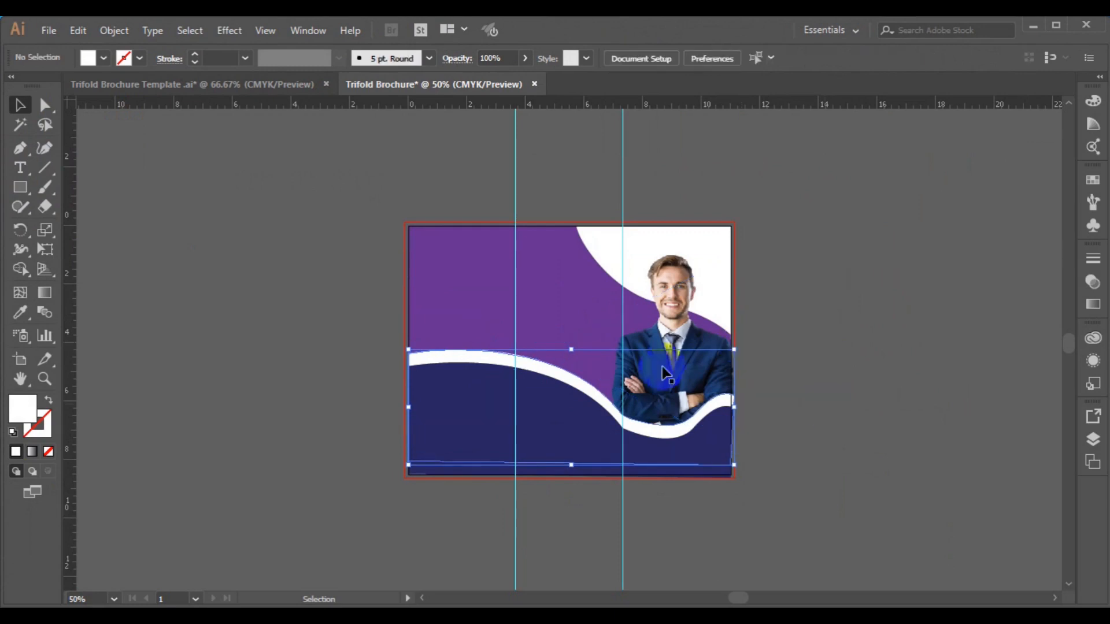
Bring the businessman photo to the front of the stacking order.
{"action": "left_click", "coordinate": [634, 364]}
{"action": "right_click", "coordinate": [635, 363]}
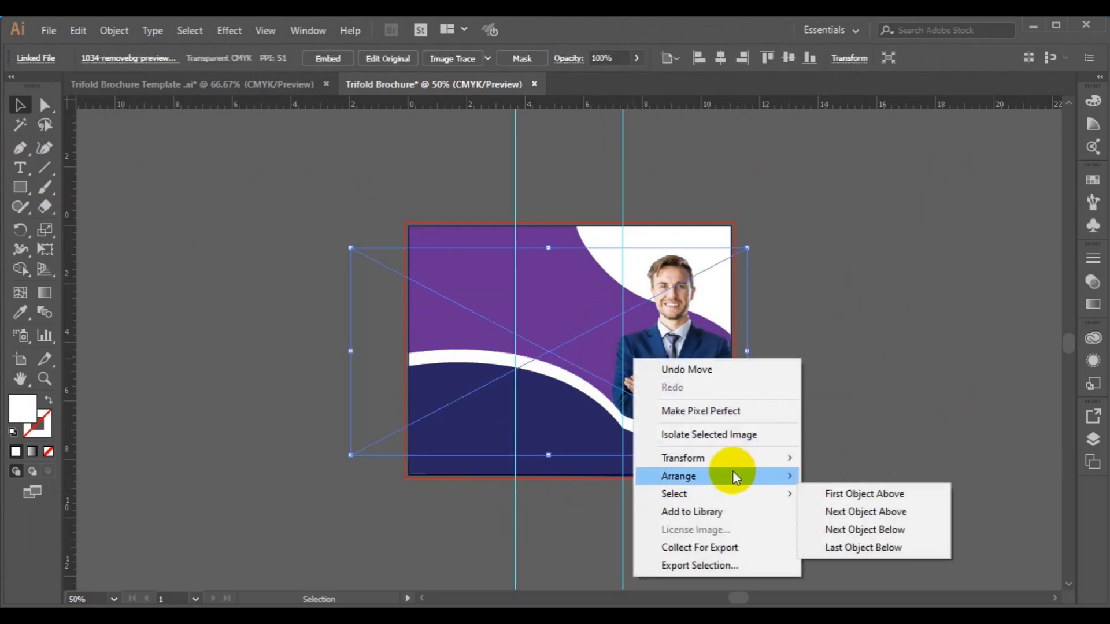
{"action": "mouse_move", "coordinate": [734, 473]}
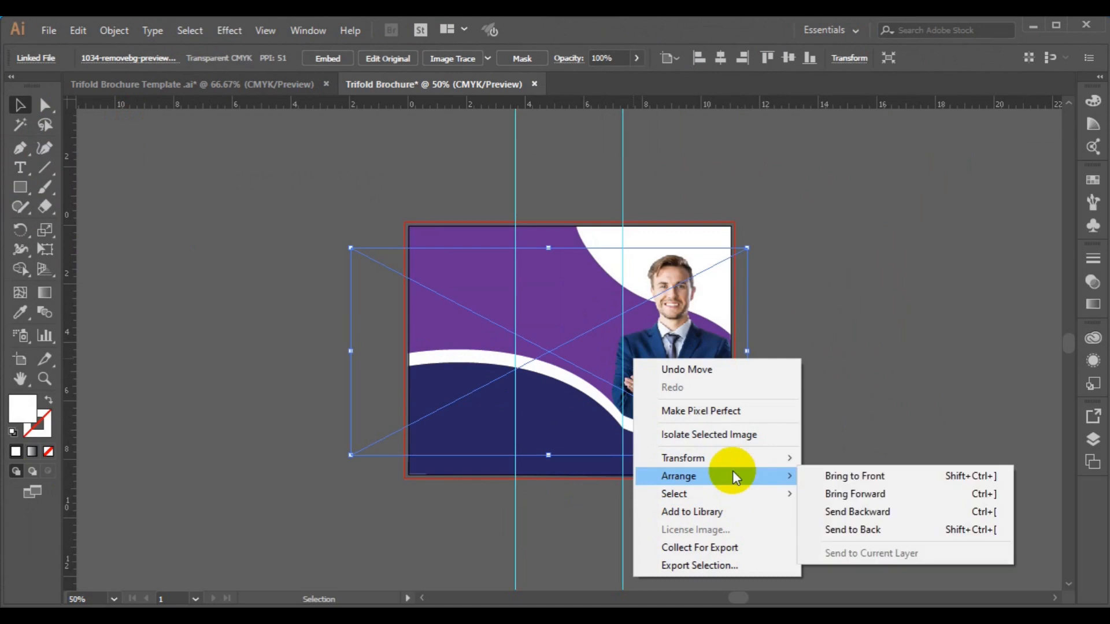
{"action": "left_click", "coordinate": [873, 478]}
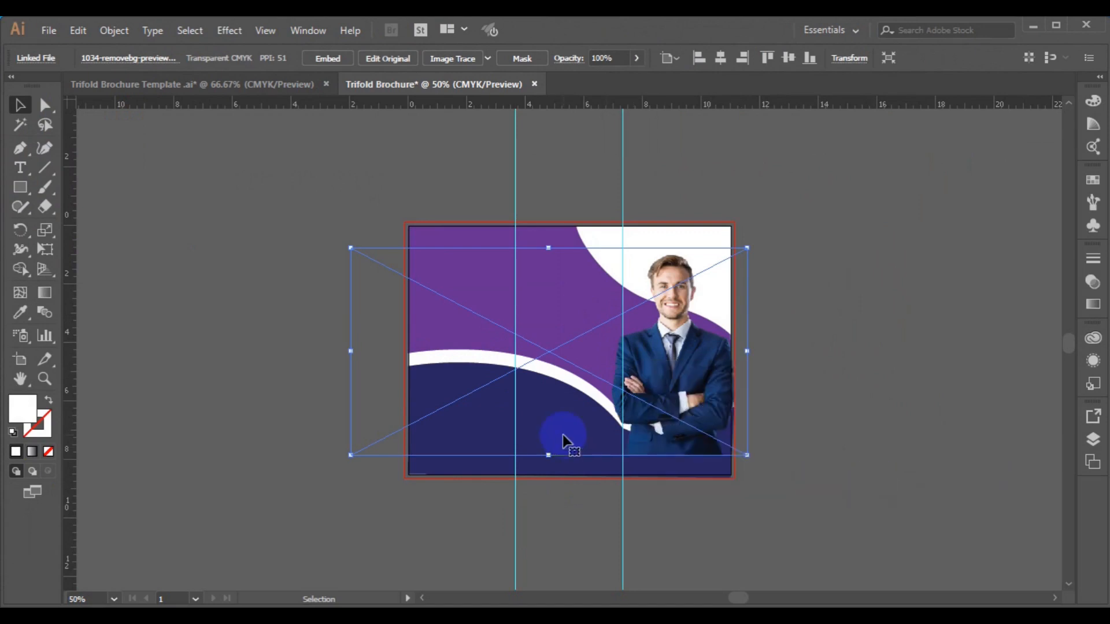
Bring the dark blue wave to the front so it covers the photo's lower edge, and deselect it.
{"action": "left_click", "coordinate": [463, 468]}
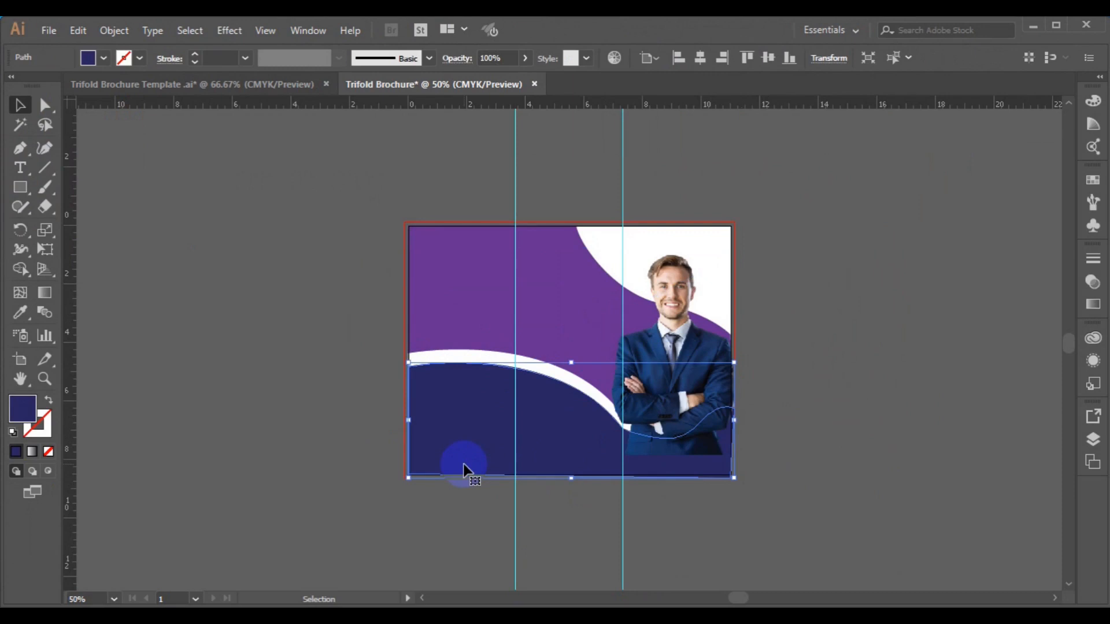
{"action": "right_click", "coordinate": [464, 468]}
{"action": "mouse_move", "coordinate": [591, 384]}
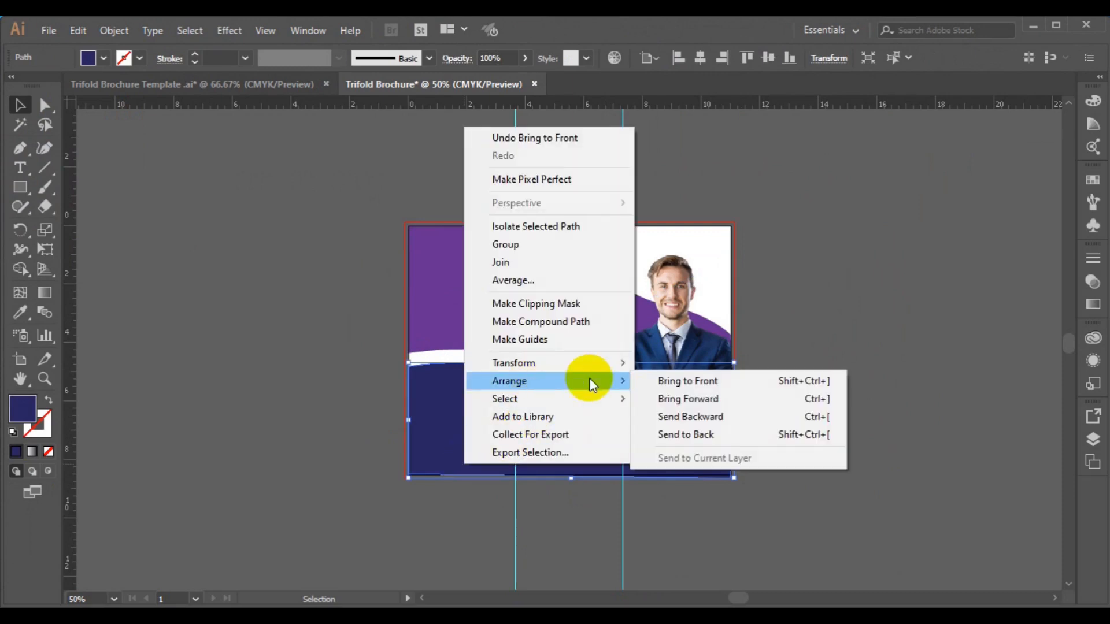
{"action": "left_click", "coordinate": [708, 382]}
{"action": "left_click", "coordinate": [814, 422]}
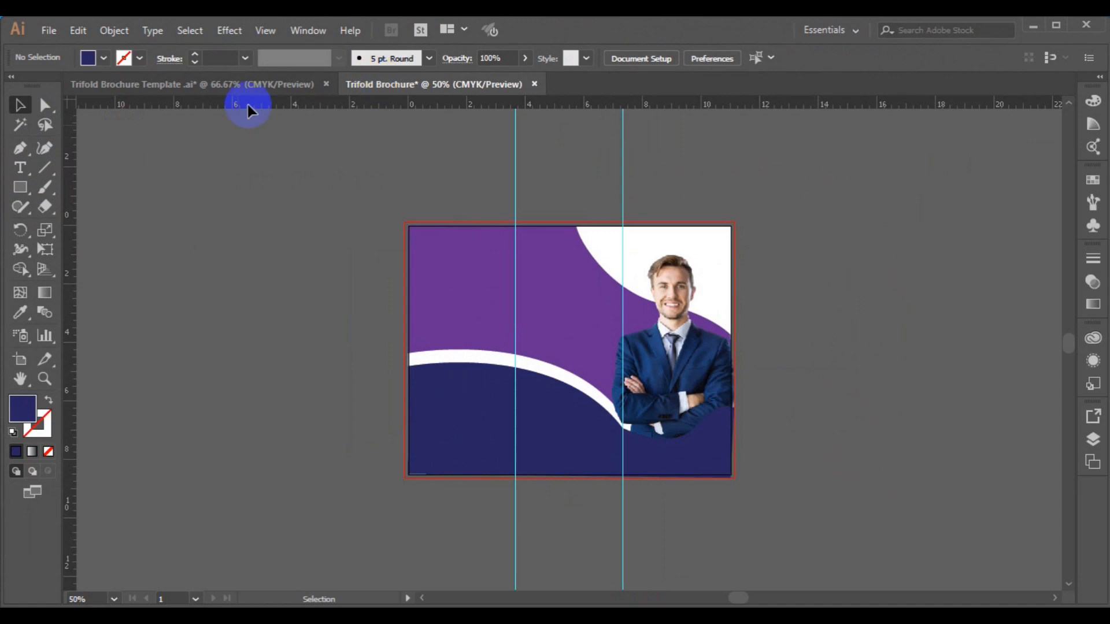
Switch to the Trifold Brochure Template document and copy its grouped text and icon content.
{"action": "left_click", "coordinate": [252, 85]}
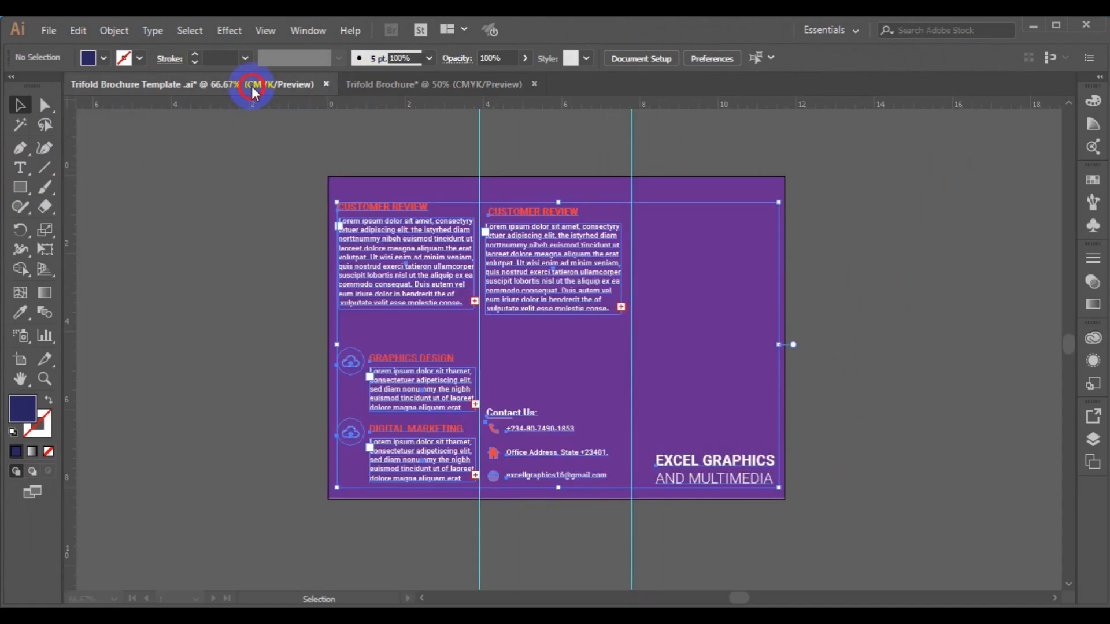
{"action": "left_click", "coordinate": [384, 217]}
{"action": "left_click", "coordinate": [75, 34]}
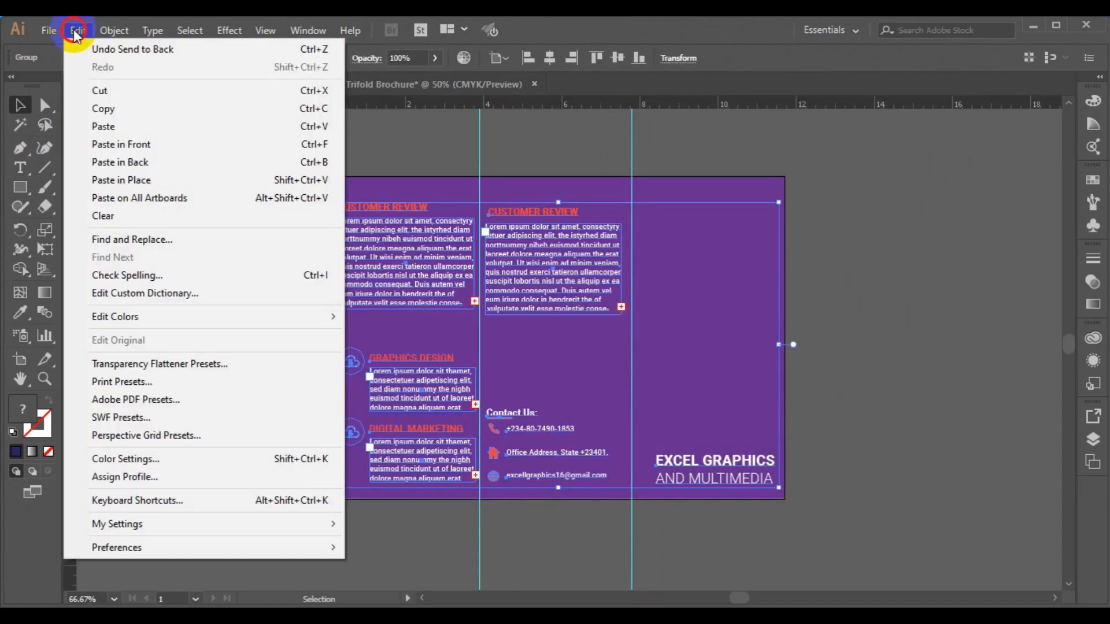
{"action": "left_click", "coordinate": [137, 106]}
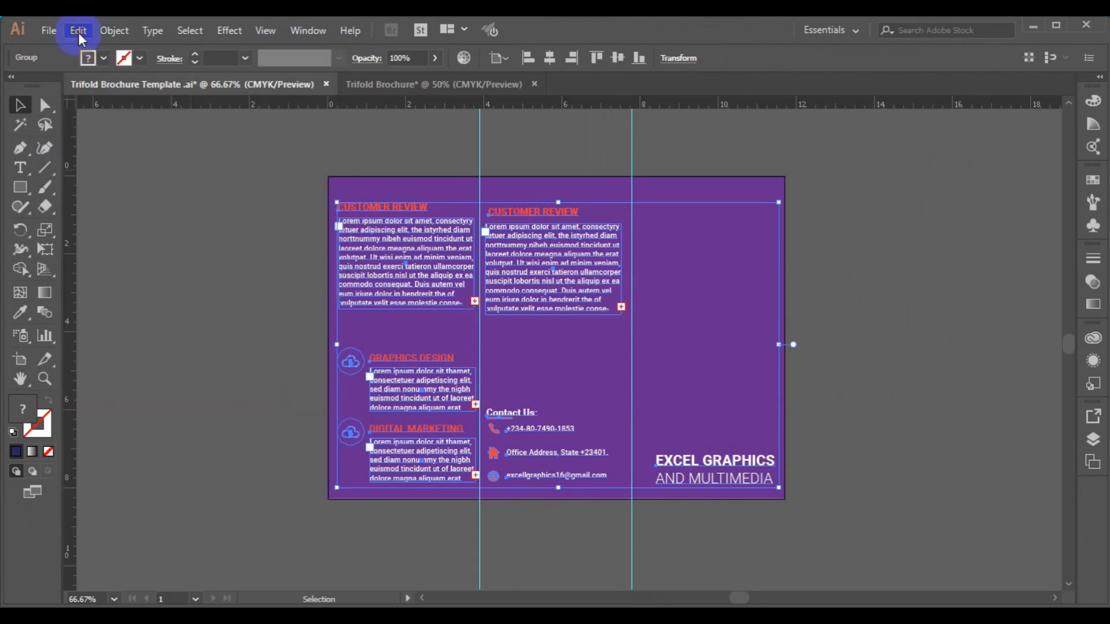
Return to the Trifold Brochure document and paste the copied text and icon group in place.
{"action": "left_click", "coordinate": [78, 32]}
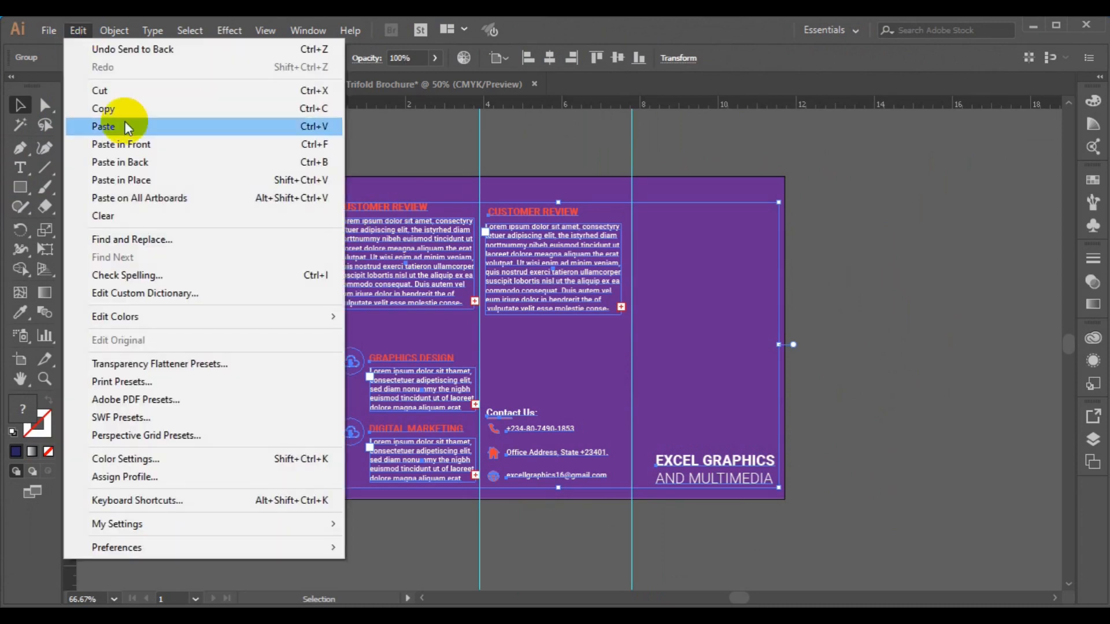
{"action": "left_click", "coordinate": [364, 91]}
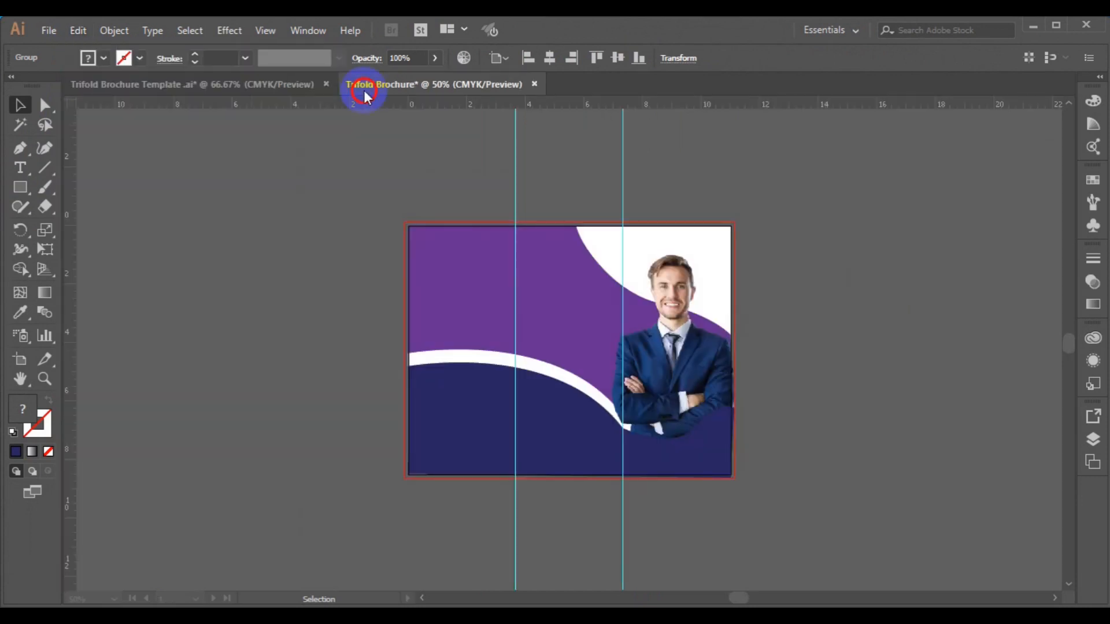
{"action": "left_click", "coordinate": [77, 31]}
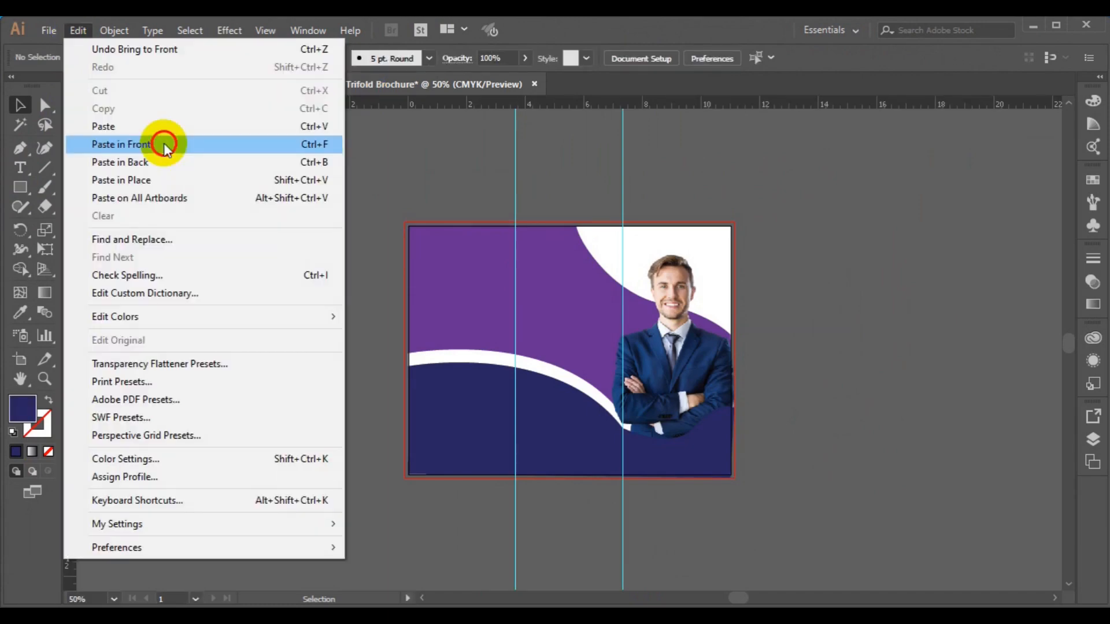
{"action": "left_click", "coordinate": [151, 178]}
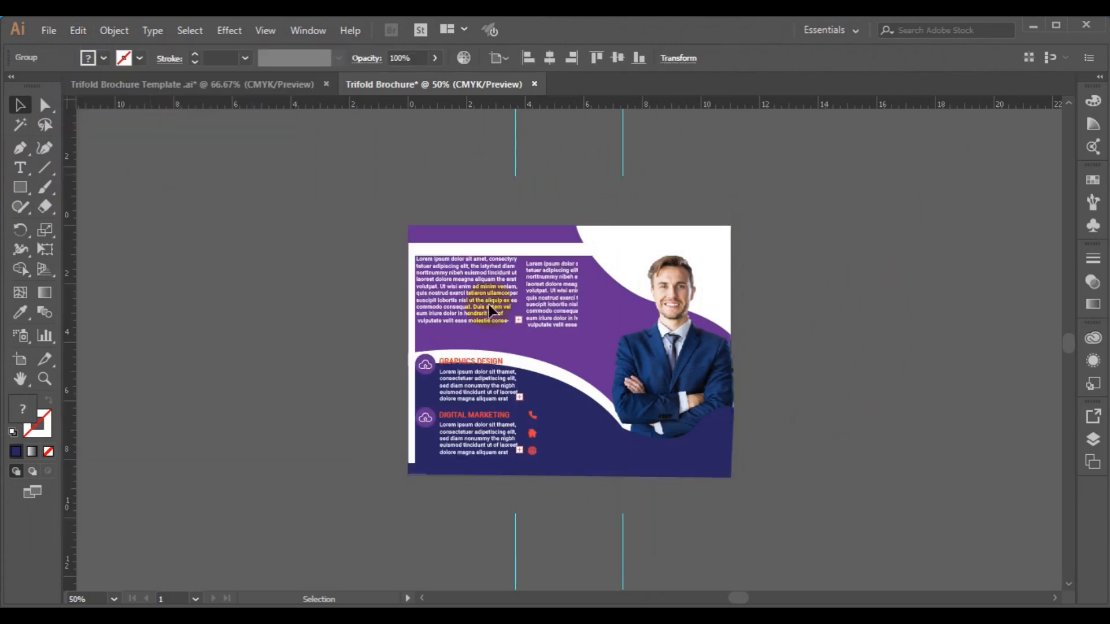
Reposition the pasted text group slightly up and to the left over the brochure panels.
{"action": "left_click_drag", "start_coordinate": [488, 304], "coordinate": [535, 314]}
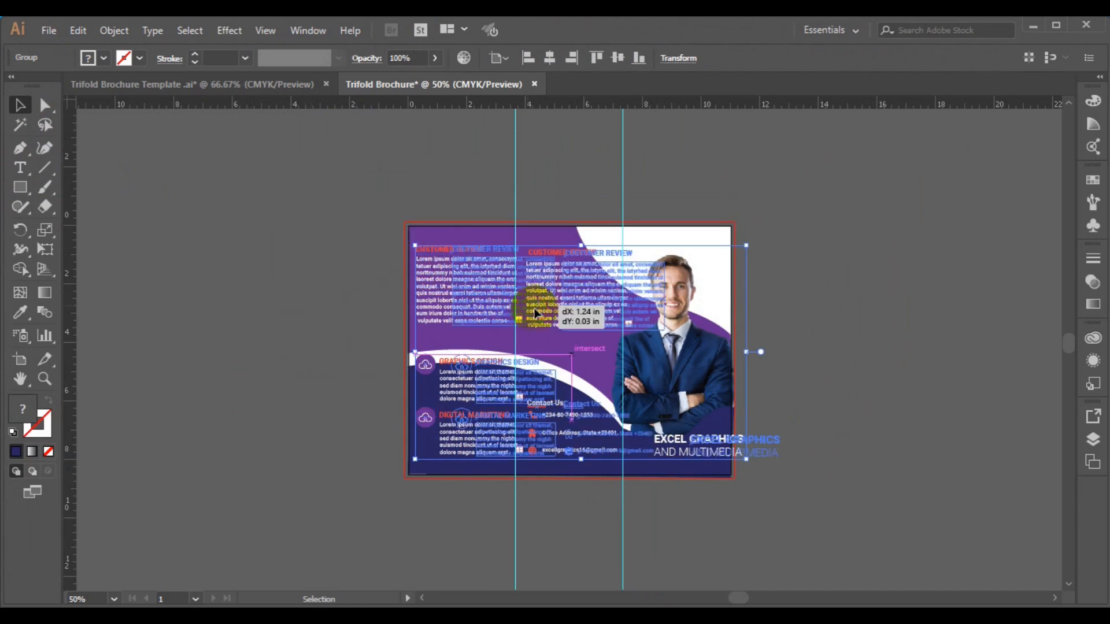
{"action": "left_click_drag", "start_coordinate": [535, 313], "coordinate": [536, 314]}
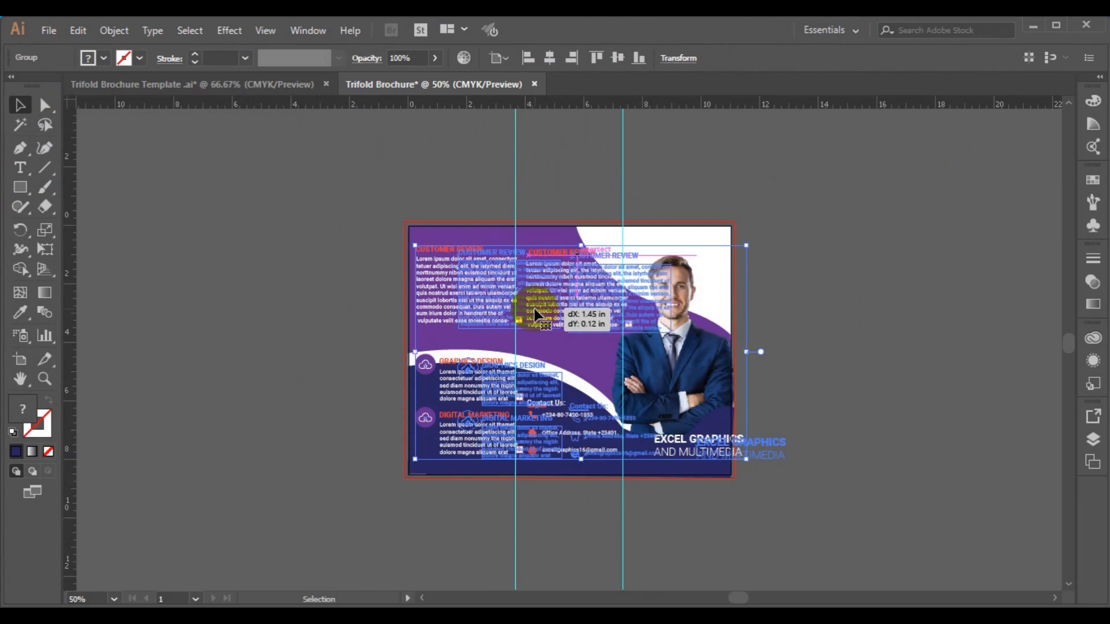
{"action": "left_click_drag", "start_coordinate": [535, 314], "coordinate": [560, 316]}
{"action": "left_click_drag", "start_coordinate": [559, 313], "coordinate": [560, 316]}
Ungroup the pasted text and icon content, and clear the selection.
{"action": "key", "text": "ctrl+shift+g"}
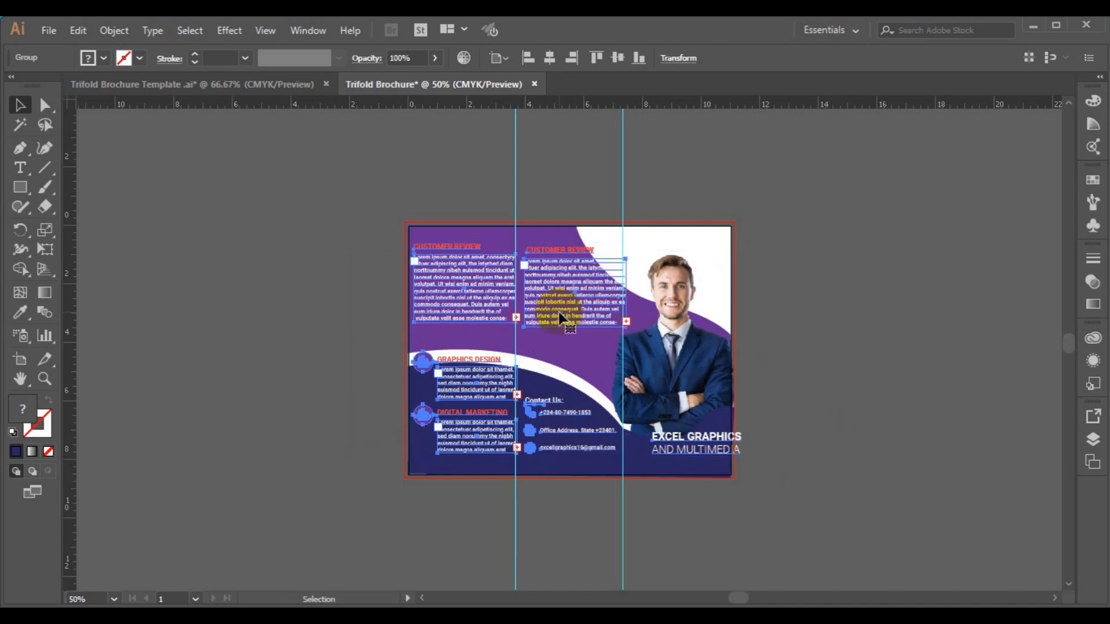
{"action": "key", "text": "ctrl+g"}
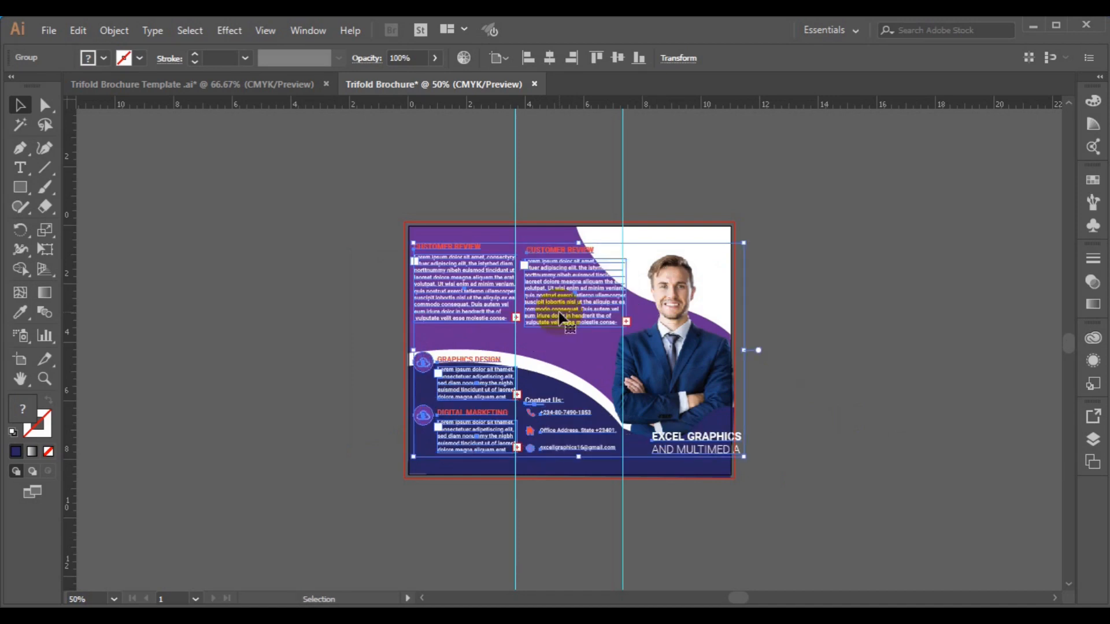
{"action": "left_click", "coordinate": [601, 327]}
Move the EXCEL GRAPHICS AND MULTIMEDIA title onto the dark blue wave below the businessman in the right panel.
{"action": "left_click", "coordinate": [721, 444]}
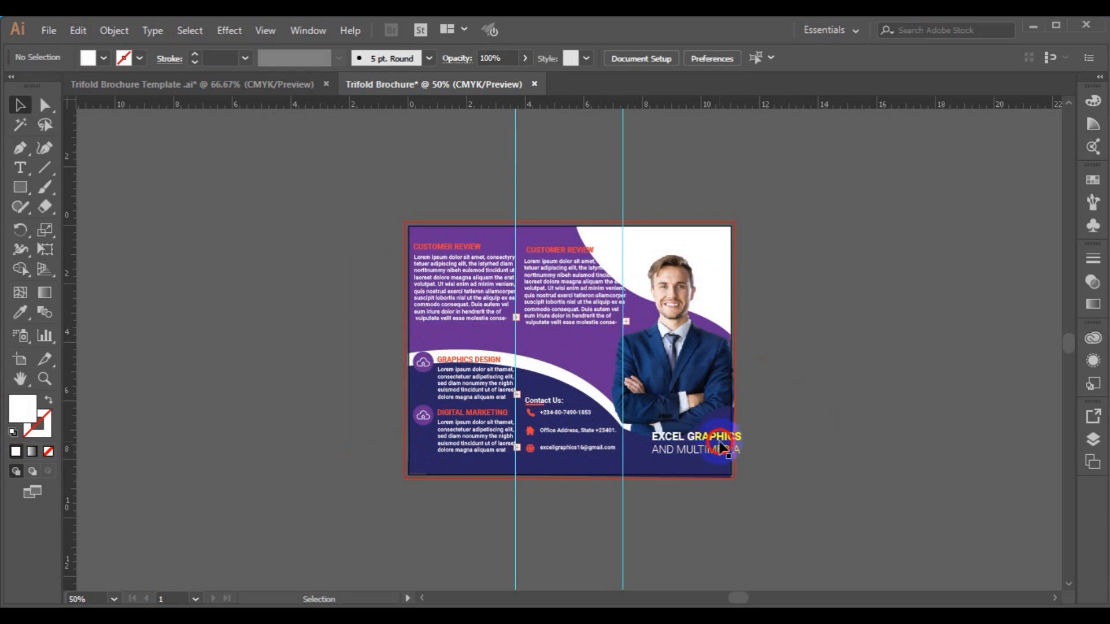
{"action": "left_click", "coordinate": [710, 440]}
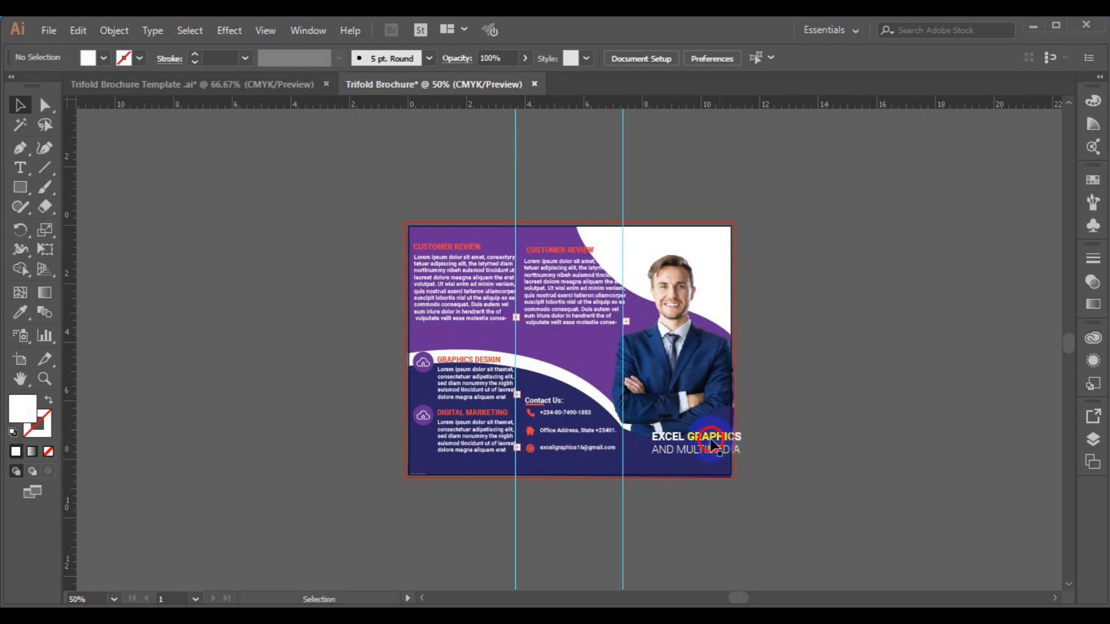
{"action": "left_click_drag", "start_coordinate": [711, 443], "coordinate": [686, 457]}
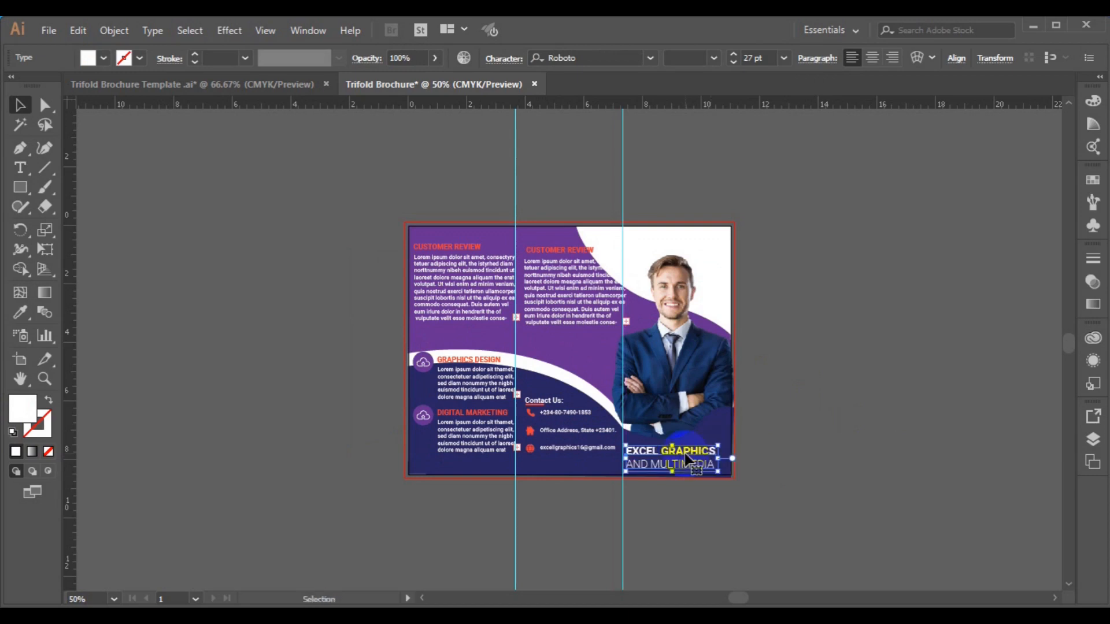
{"action": "left_click_drag", "start_coordinate": [686, 459], "coordinate": [693, 457]}
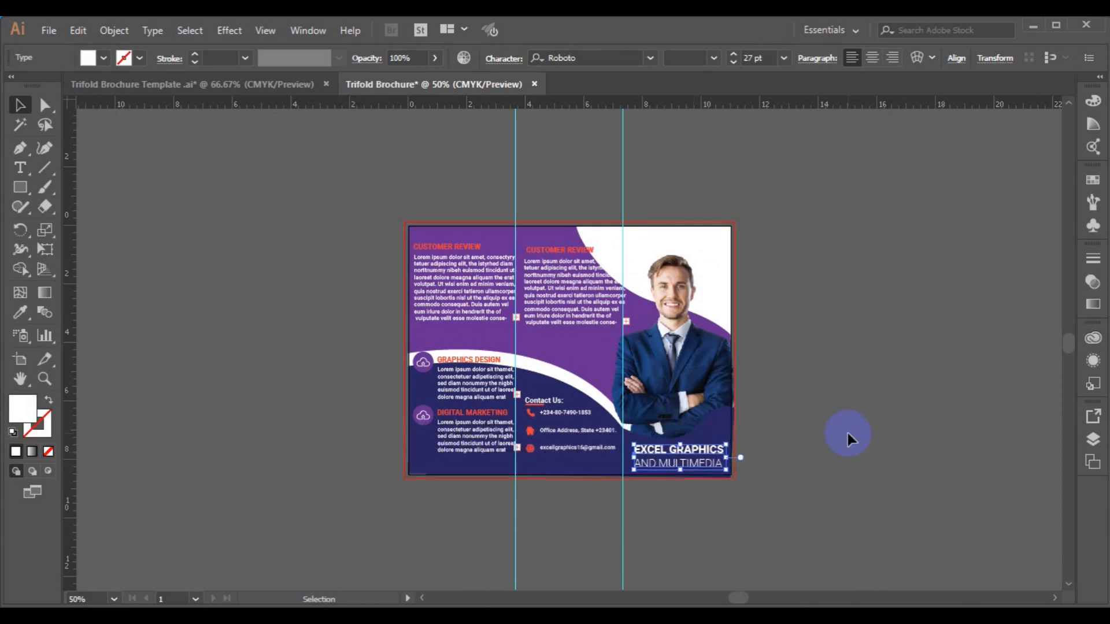
Select the Graphics Design and Digital Marketing blocks with their icons and move them down into the dark blue wave.
{"action": "left_click", "coordinate": [474, 391]}
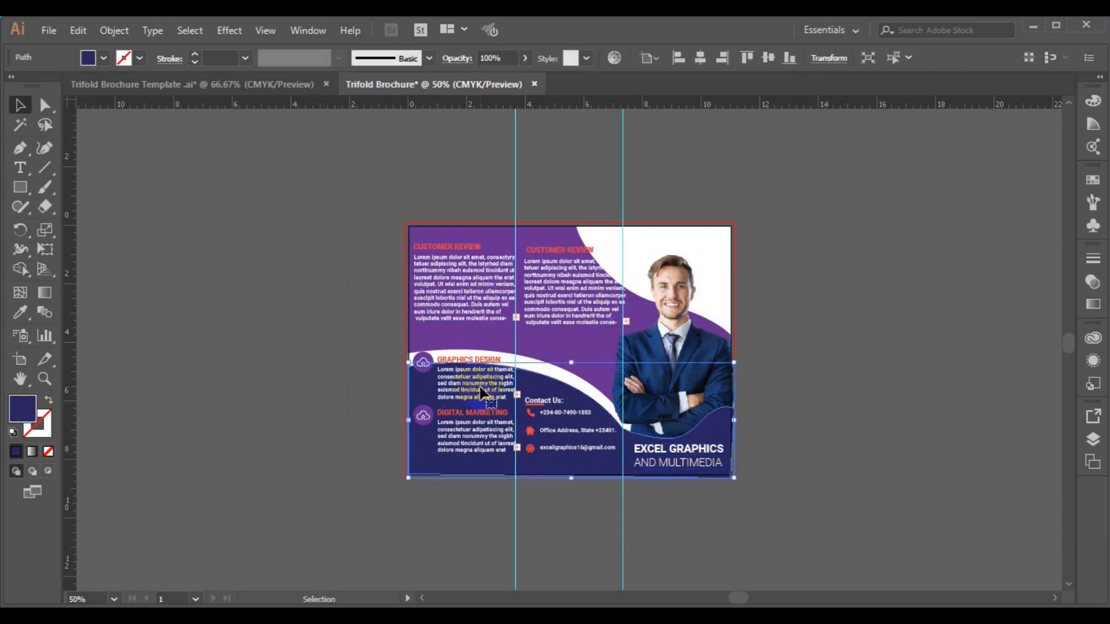
{"action": "left_click", "coordinate": [474, 392]}
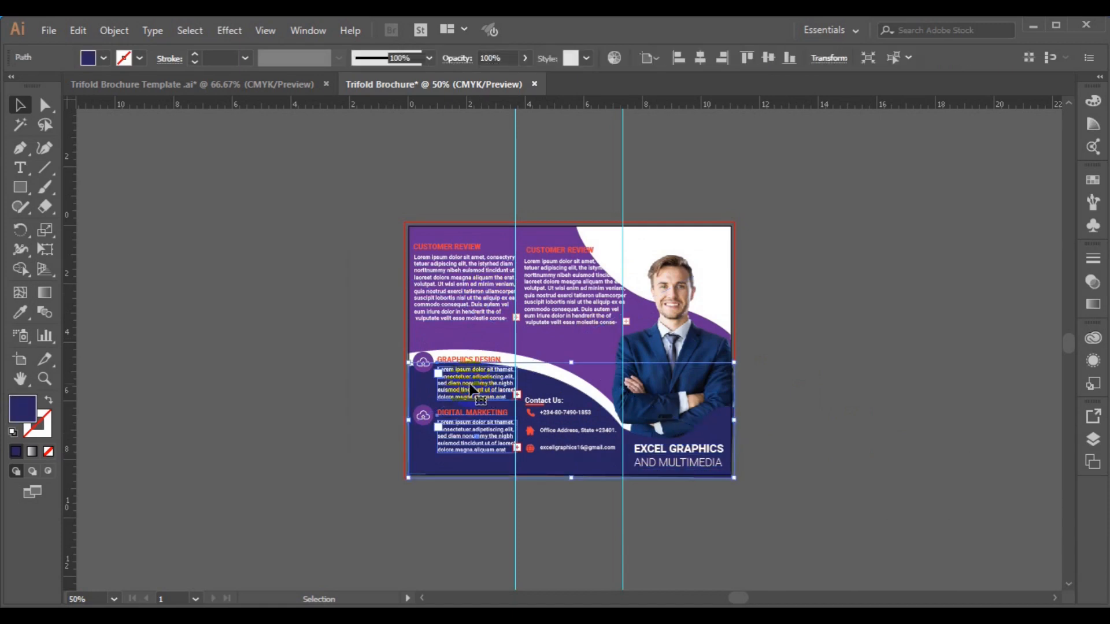
{"action": "left_click", "coordinate": [425, 369], "text": "shift"}
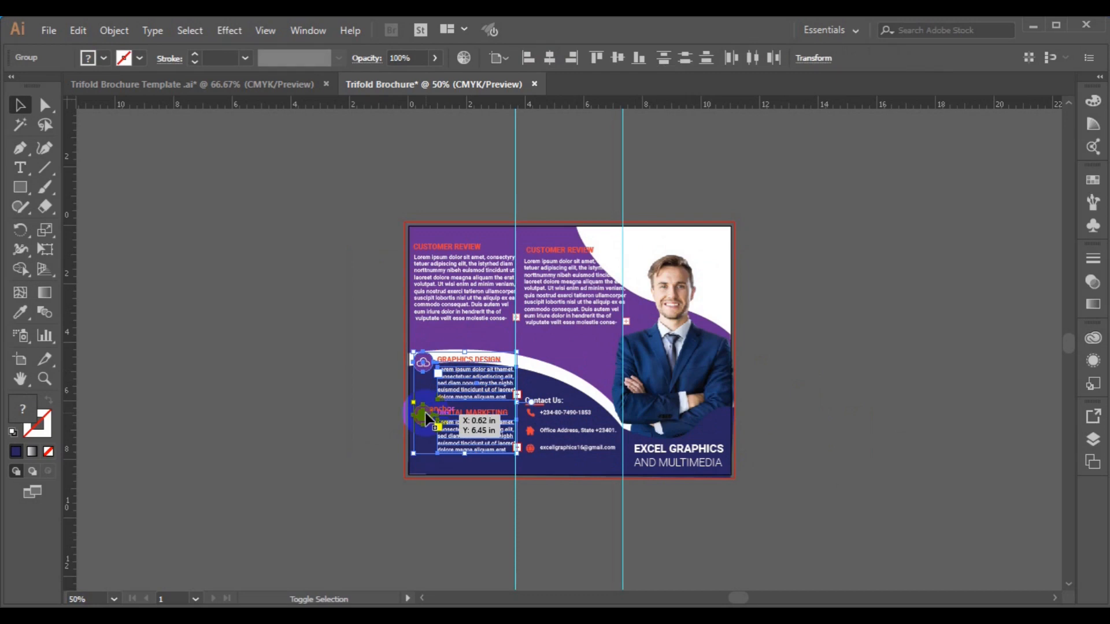
{"action": "left_click", "coordinate": [466, 401]}
{"action": "left_click_drag", "start_coordinate": [467, 402], "coordinate": [464, 414]}
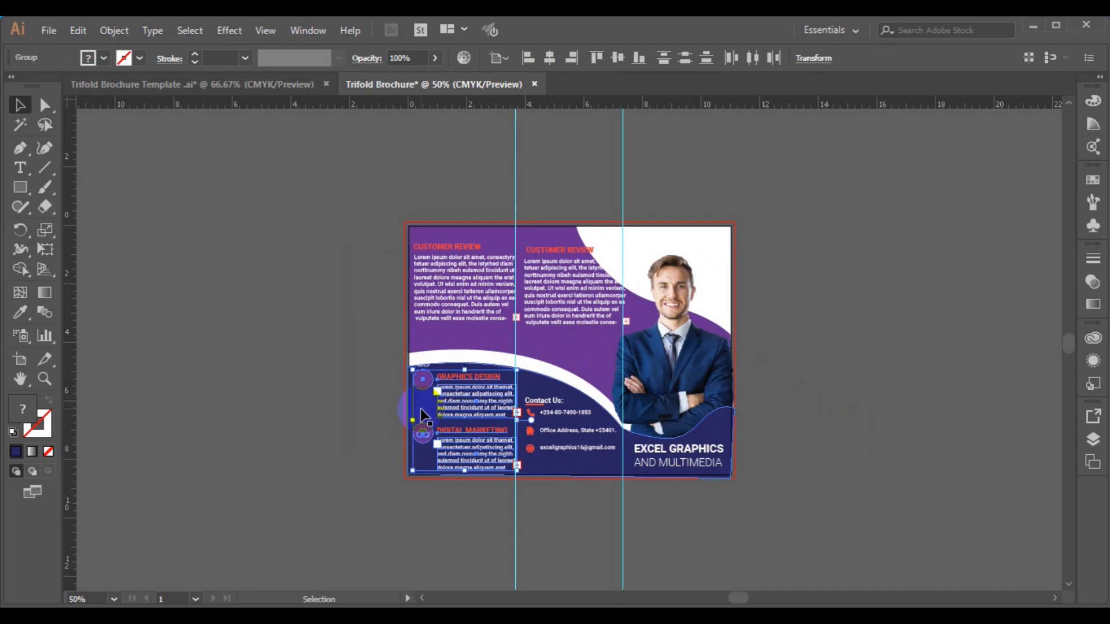
Fine-tune the dark blue wave's vertical position by nudging it slightly upward, and deselect it.
{"action": "left_click", "coordinate": [565, 398]}
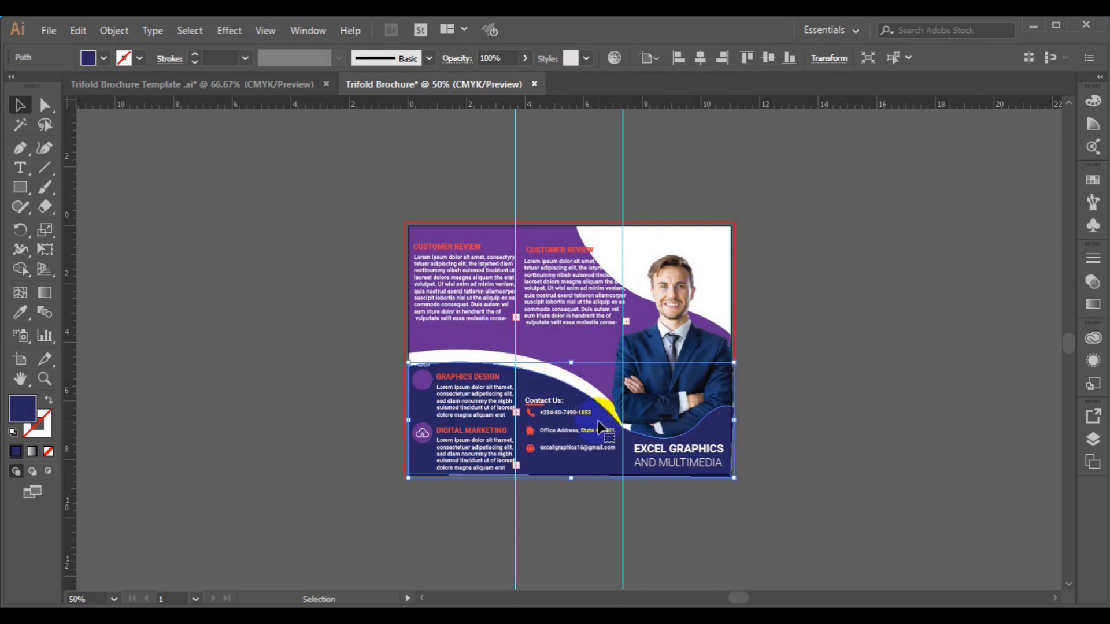
{"action": "key", "text": "Up"}
{"action": "key", "text": "Up"}
{"action": "key", "text": "Up"}
{"action": "key", "text": "Up"}
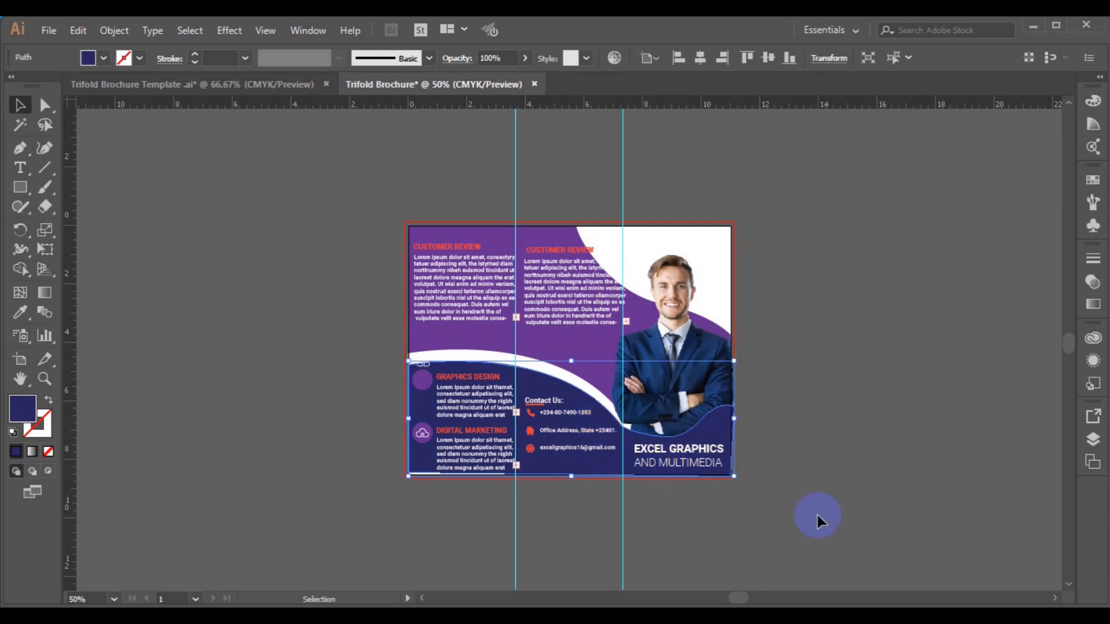
{"action": "key", "text": "Down"}
{"action": "key", "text": "Down"}
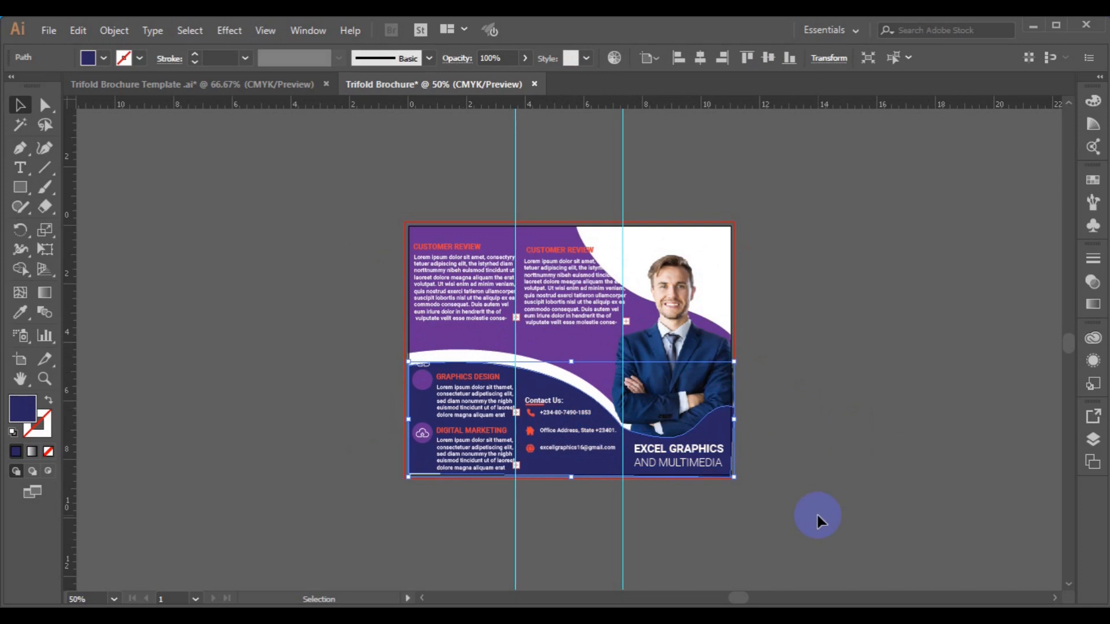
{"action": "left_click", "coordinate": [853, 425]}
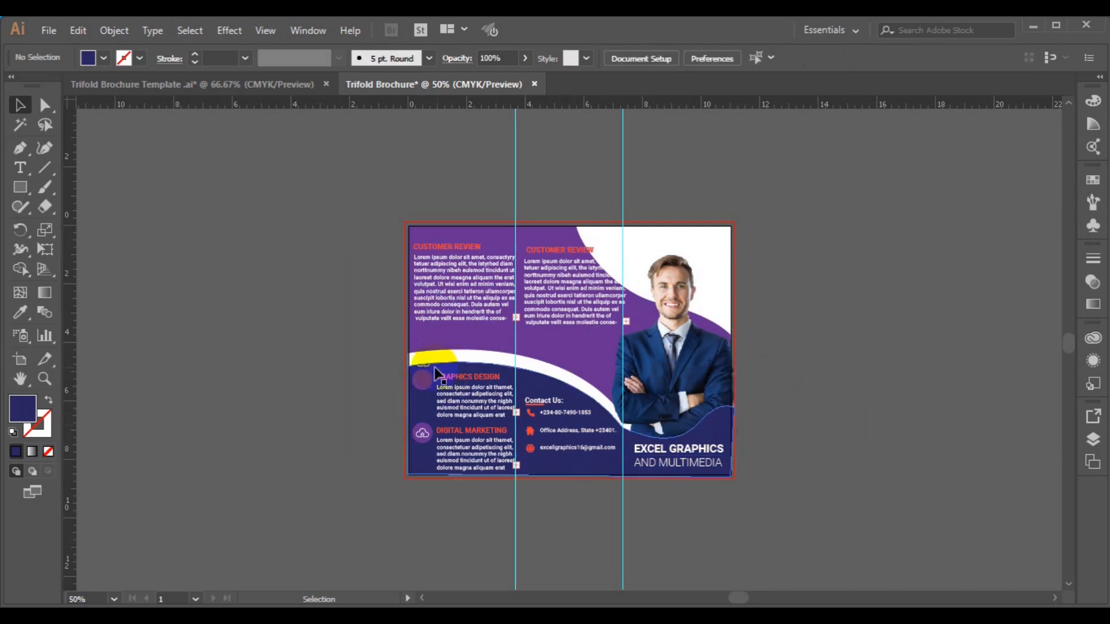
Move the small white icon down into the purple circle beside the GRAPHICS DESIGN heading.
{"action": "left_click", "coordinate": [426, 366]}
{"action": "left_click_drag", "start_coordinate": [426, 367], "coordinate": [428, 369]}
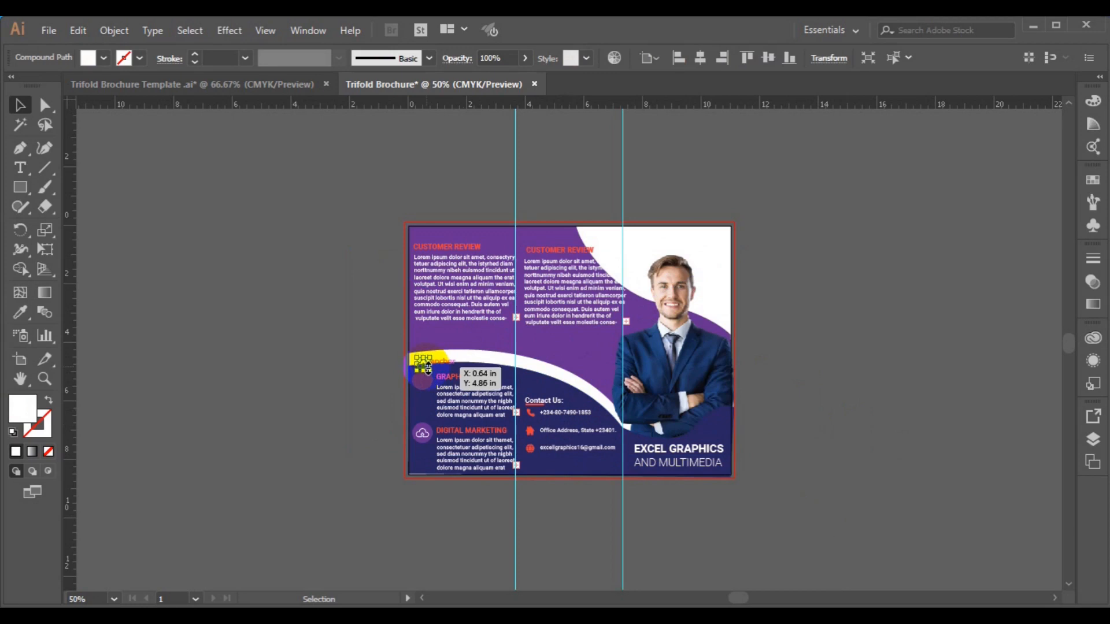
{"action": "left_click_drag", "start_coordinate": [428, 367], "coordinate": [428, 368]}
{"action": "key", "text": "Down"}
{"action": "key", "text": "Down"}
{"action": "key", "text": "Down"}
{"action": "key", "text": "Down"}
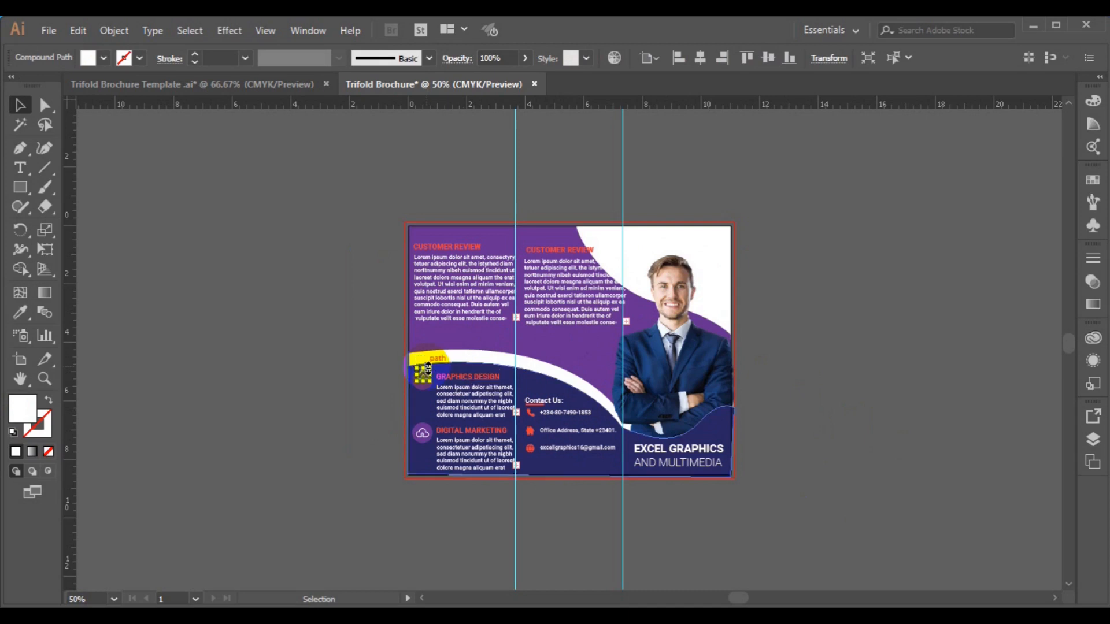
{"action": "key", "text": "Down"}
{"action": "key", "text": "Down"}
Scale the businessman photo down slightly, reposition it inside the right panel, and deselect it.
{"action": "left_click", "coordinate": [670, 345]}
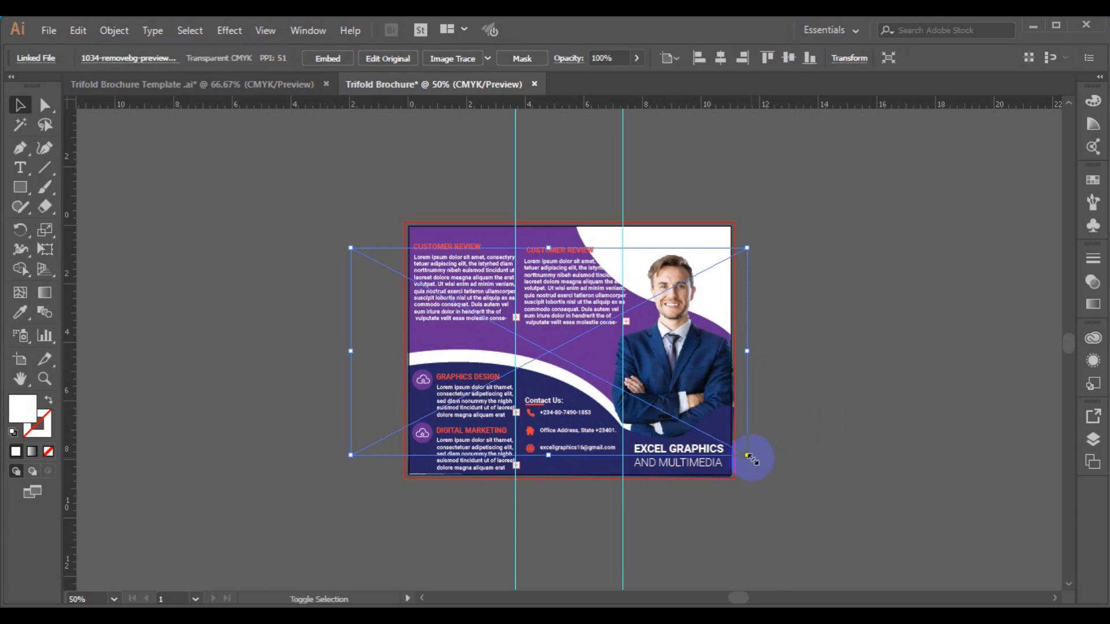
{"action": "left_click_drag", "start_coordinate": [748, 456], "coordinate": [743, 451]}
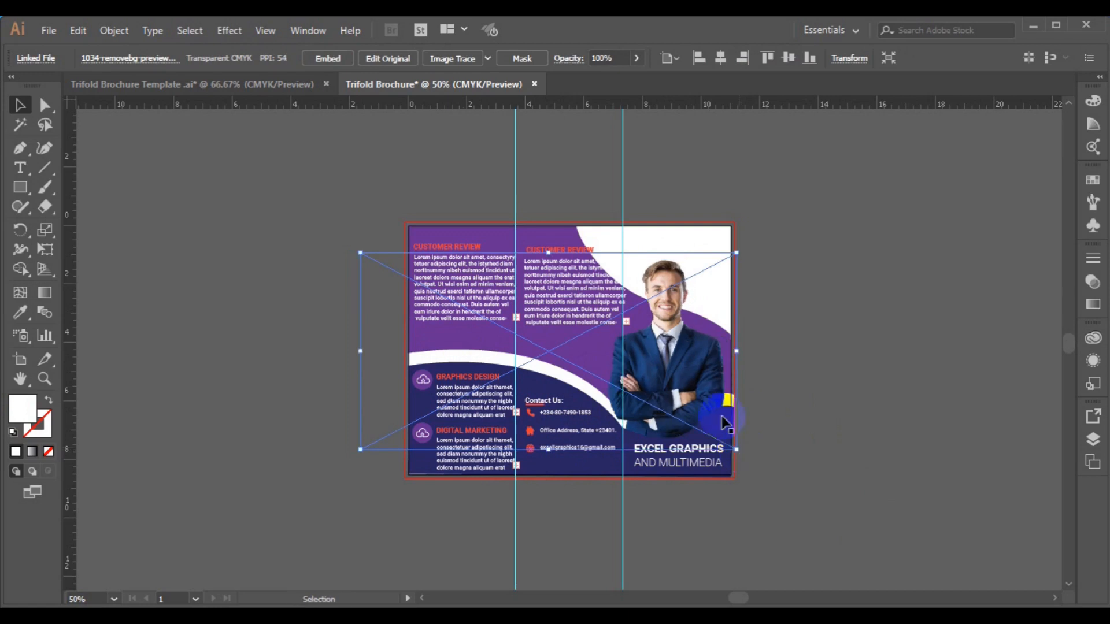
{"action": "left_click_drag", "start_coordinate": [681, 341], "coordinate": [686, 344]}
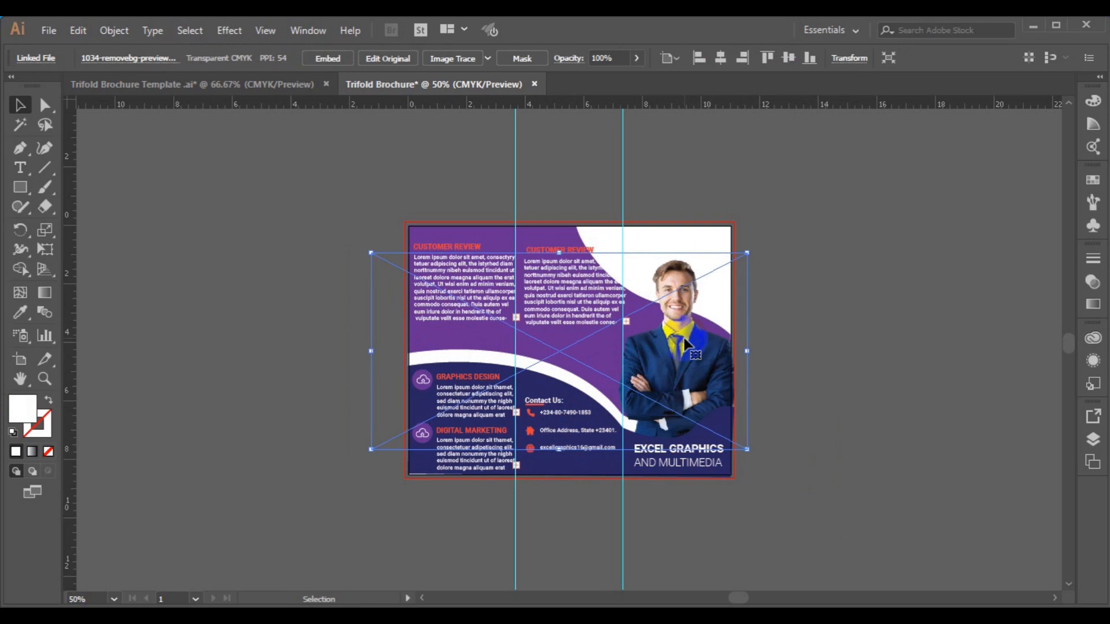
{"action": "key", "text": "Left"}
{"action": "key", "text": "Left"}
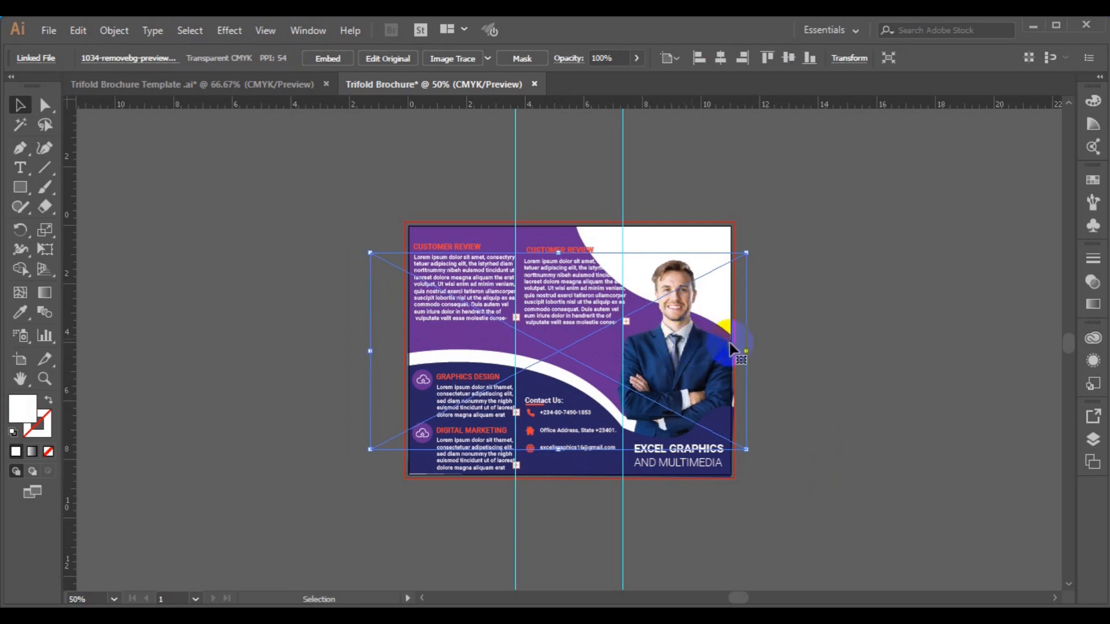
{"action": "left_click", "coordinate": [790, 345]}
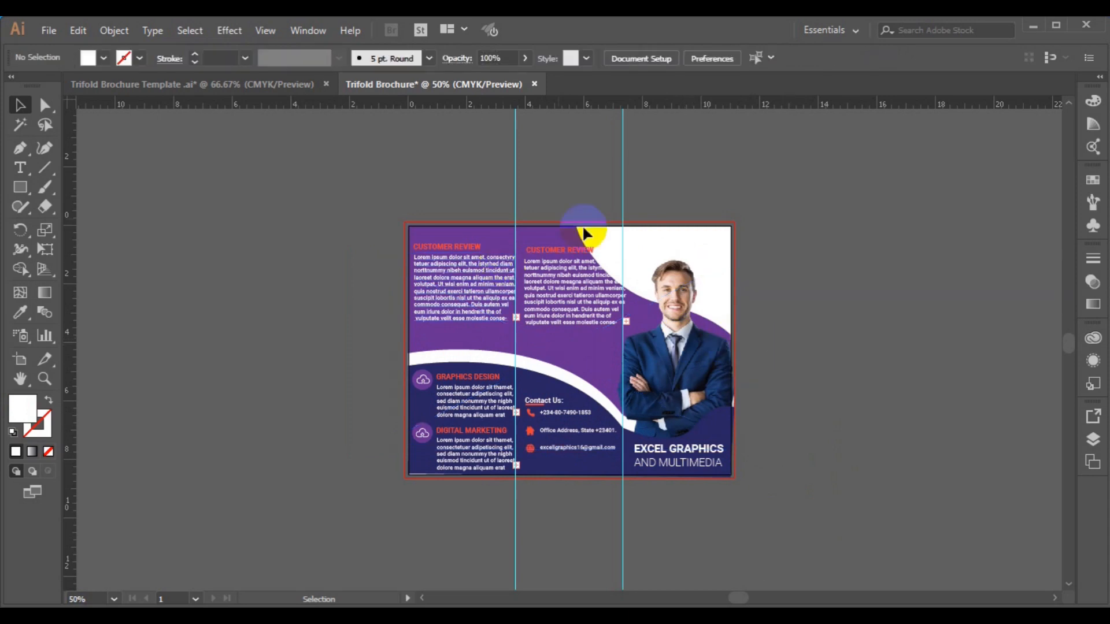
Draw a curved filler shape with the Pen tool from the page's top edge to the businessman's face and back across the middle panel.
{"action": "left_click", "coordinate": [20, 149]}
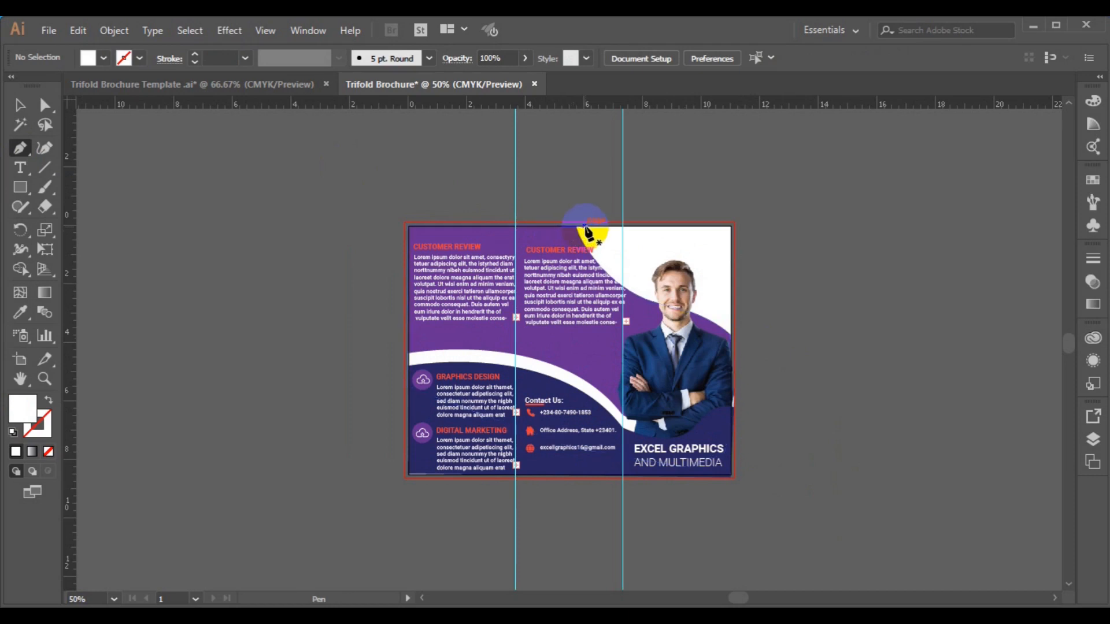
{"action": "left_click", "coordinate": [586, 226]}
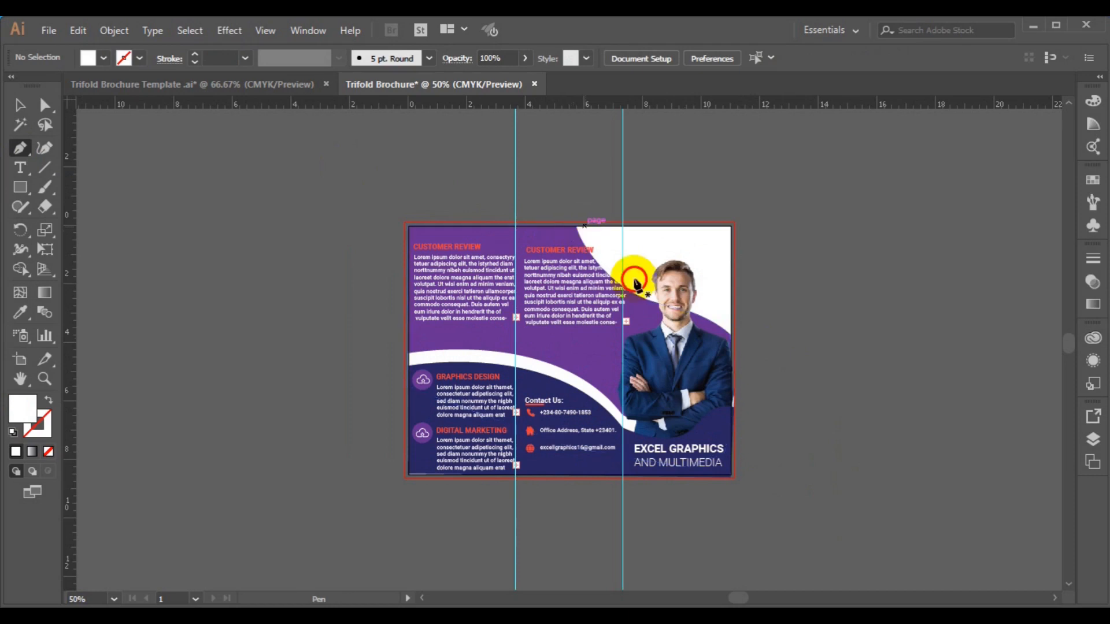
{"action": "left_click", "coordinate": [585, 226]}
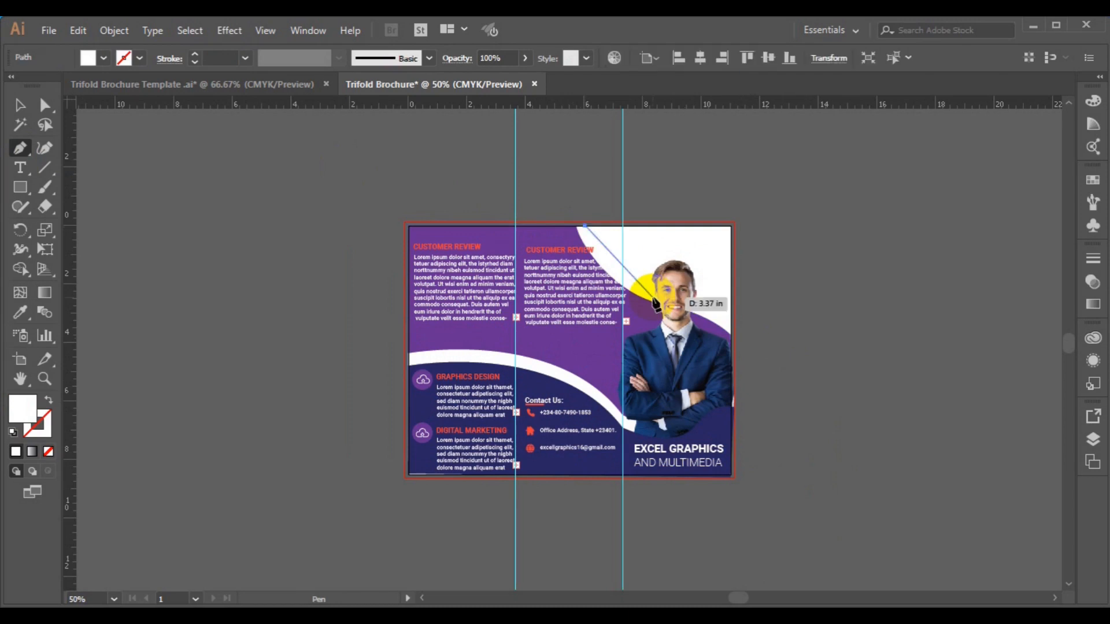
{"action": "left_click", "coordinate": [658, 306]}
{"action": "left_click_drag", "start_coordinate": [657, 306], "coordinate": [694, 322]}
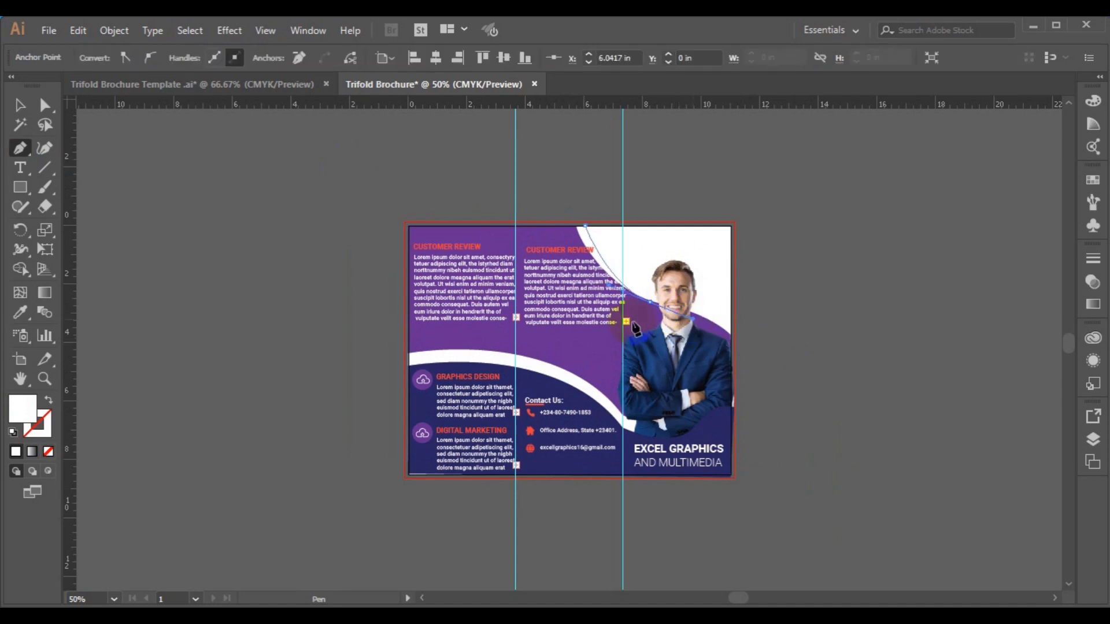
{"action": "left_click", "coordinate": [604, 317]}
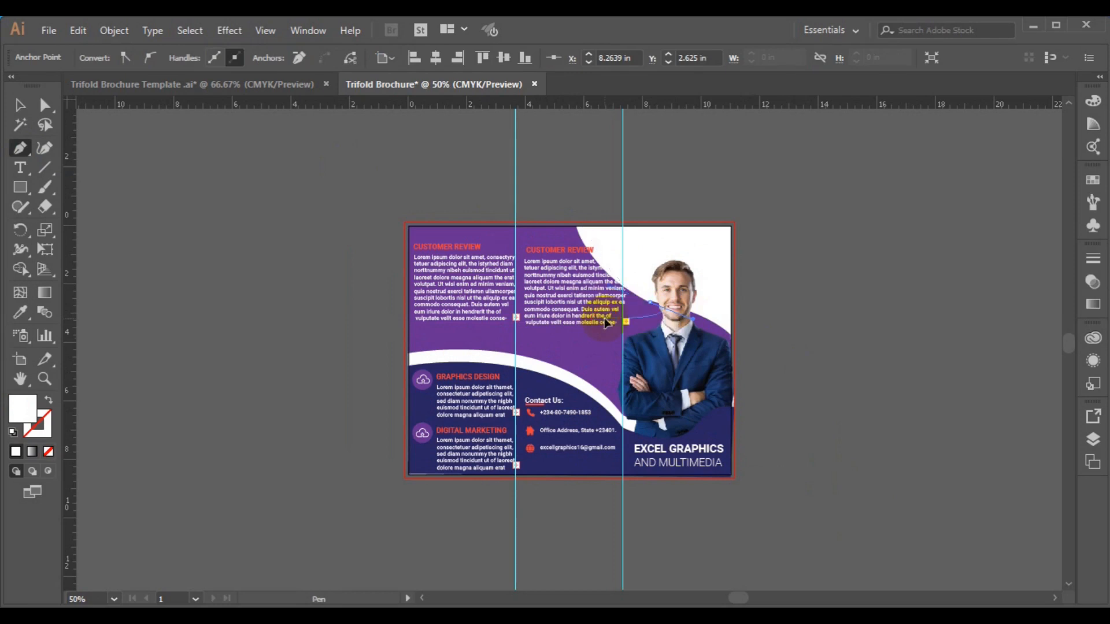
{"action": "left_click_drag", "start_coordinate": [528, 232], "coordinate": [584, 230]}
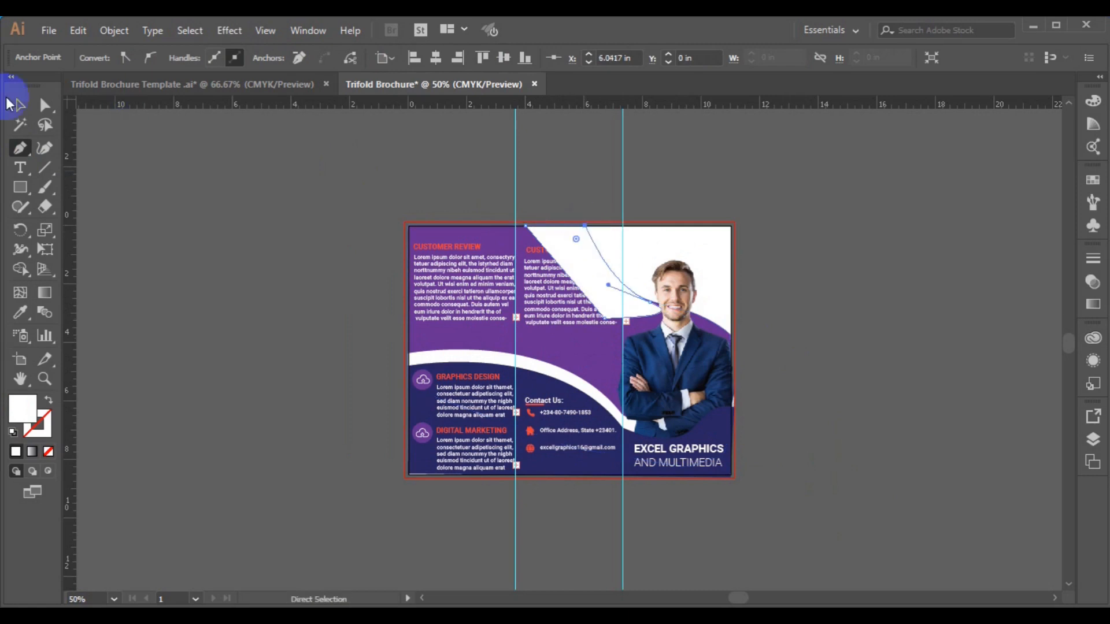
Fill the new curved shape with the purple sampled from the upper background using the Eyedropper.
{"action": "left_click", "coordinate": [17, 105]}
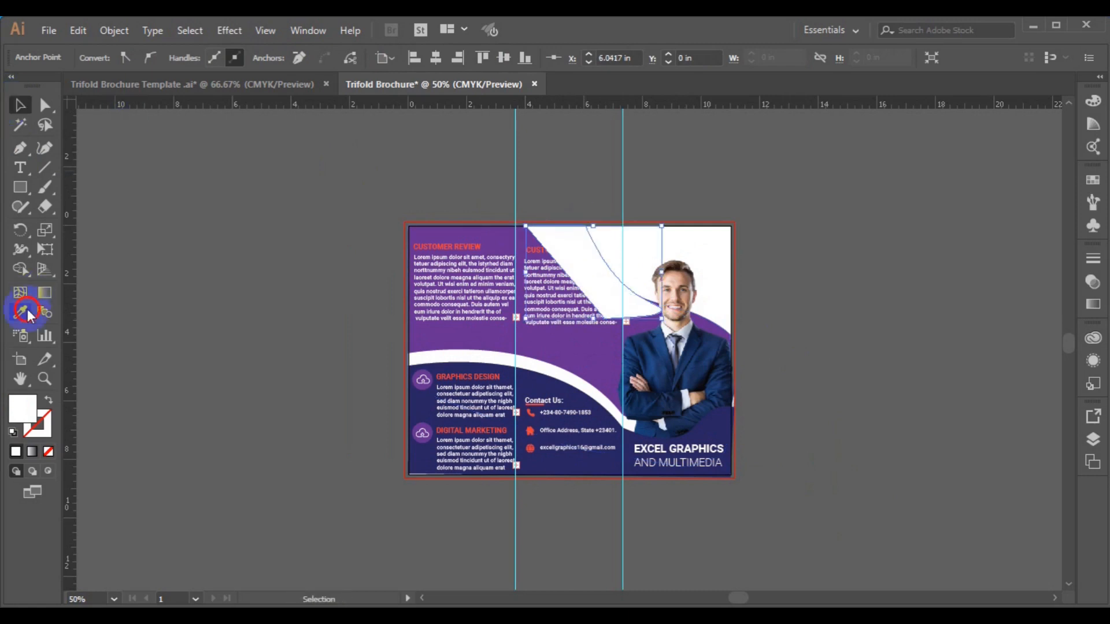
{"action": "left_click", "coordinate": [21, 313]}
{"action": "left_click", "coordinate": [430, 326]}
Send the purple filler shape to the back, behind the CUSTOMER REVIEW text and the photo, and deselect it.
{"action": "left_click", "coordinate": [18, 109]}
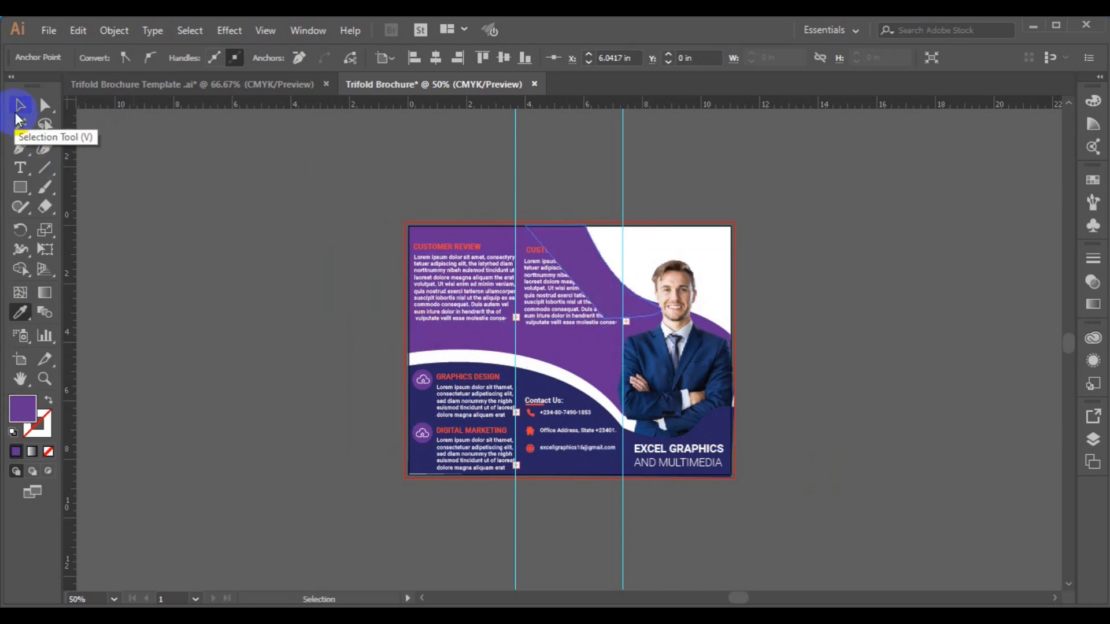
{"action": "left_click", "coordinate": [580, 261]}
{"action": "right_click", "coordinate": [582, 263]}
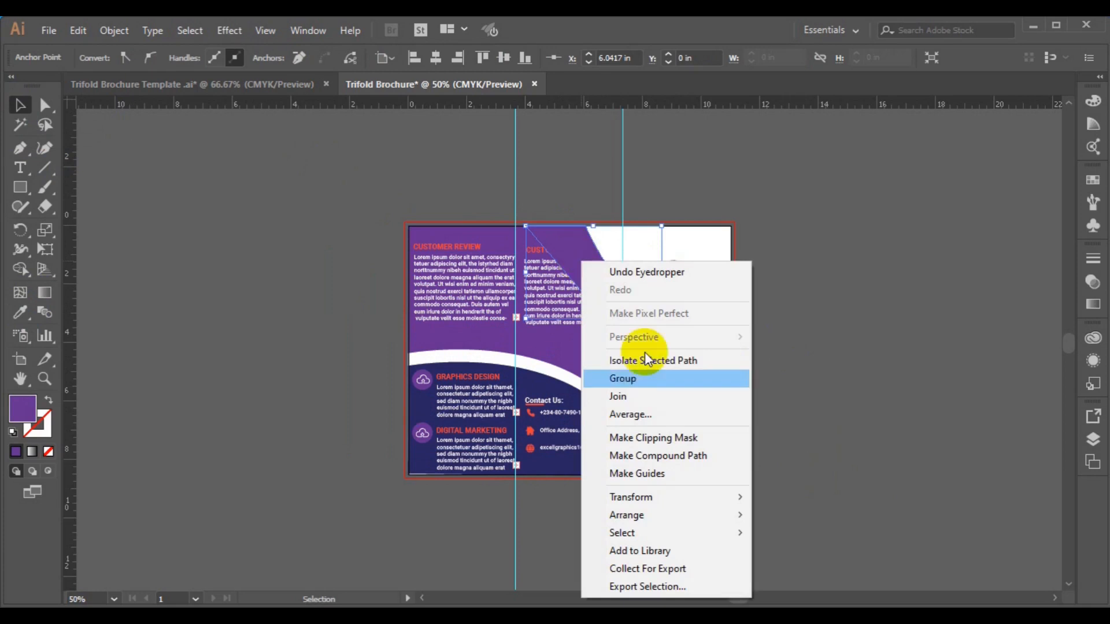
{"action": "mouse_move", "coordinate": [668, 512]}
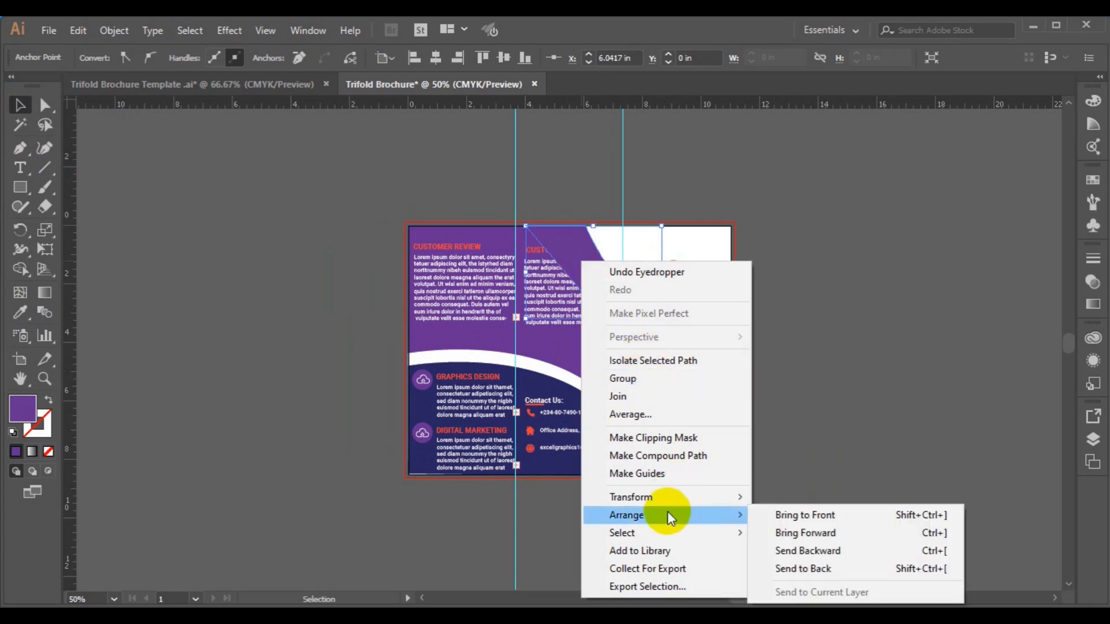
{"action": "left_click", "coordinate": [852, 567]}
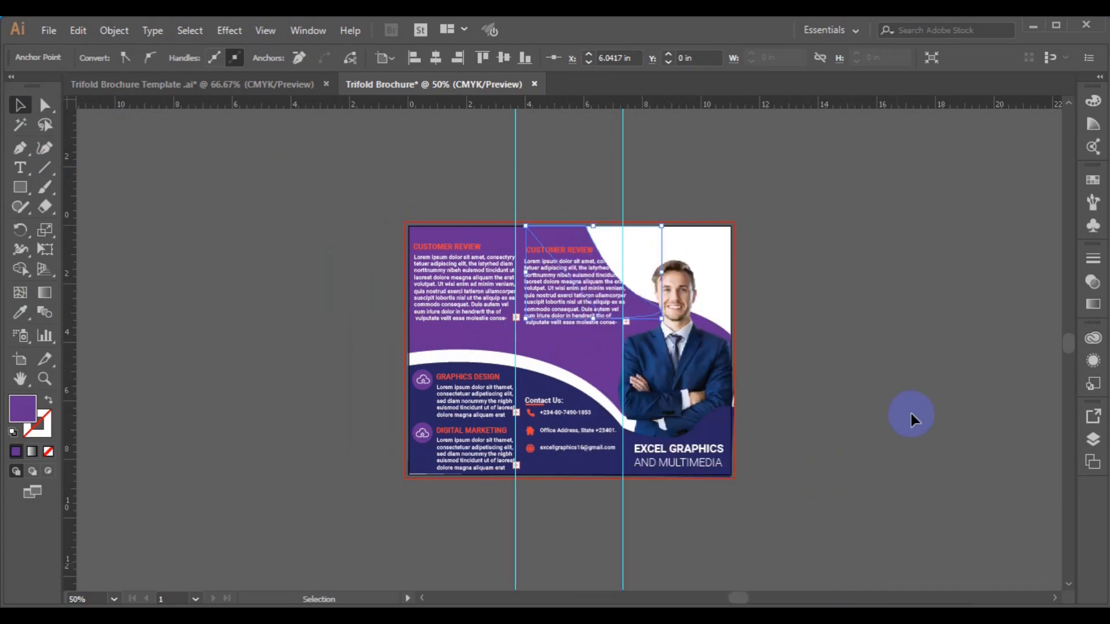
{"action": "left_click", "coordinate": [911, 414]}
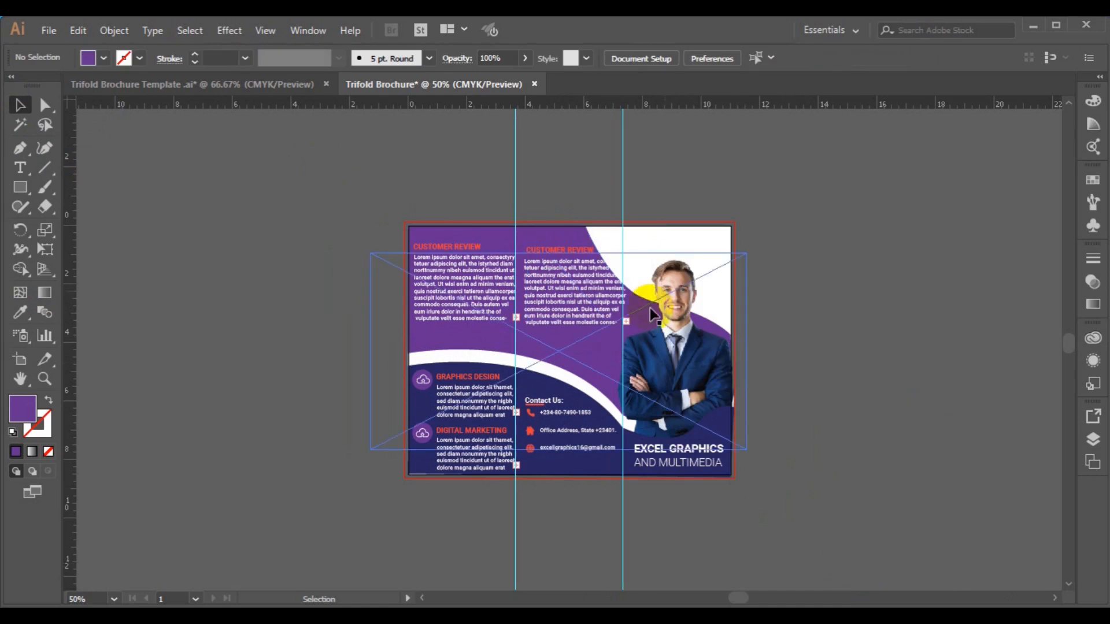
Nudge the purple filler shape to the right and slightly down so it backs the middle CUSTOMER REVIEW text, and deselect it.
{"action": "left_click_drag", "start_coordinate": [646, 311], "coordinate": [581, 231]}
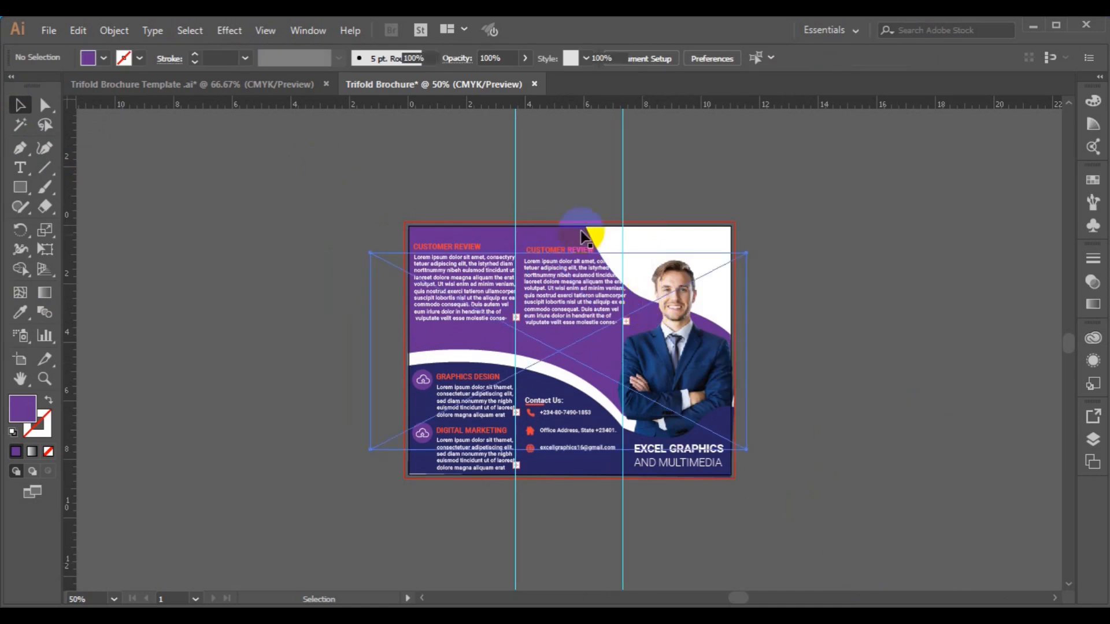
{"action": "left_click", "coordinate": [582, 233]}
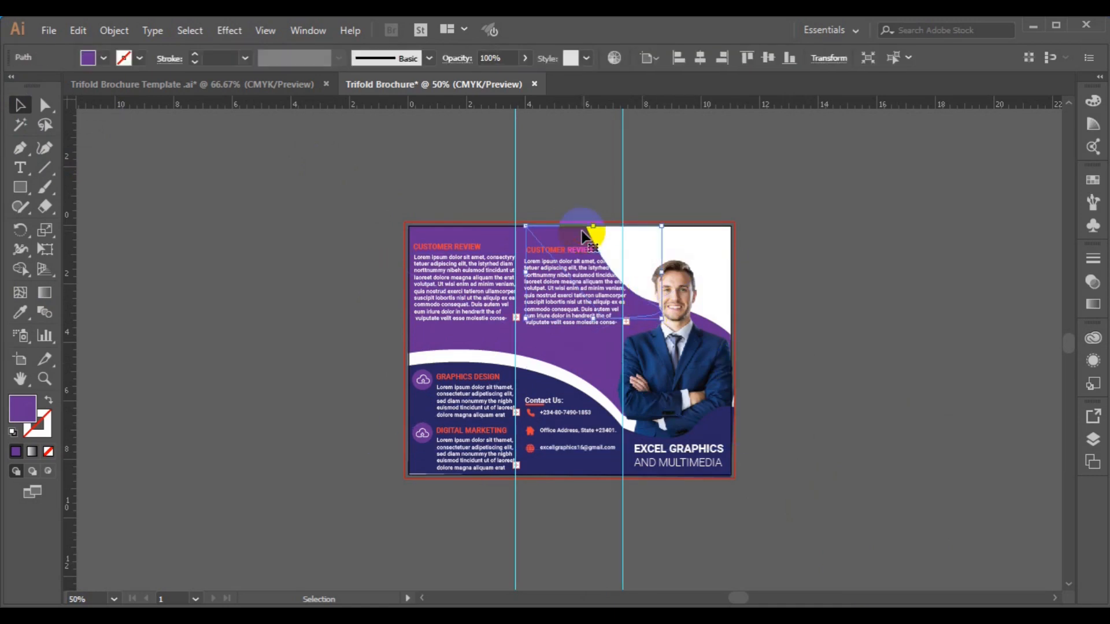
{"action": "key", "text": "Right"}
{"action": "key", "text": "Right"}
{"action": "key", "text": "Right"}
{"action": "key", "text": "Right"}
{"action": "key", "text": "Right"}
{"action": "key", "text": "Right"}
{"action": "key", "text": "Right"}
{"action": "key", "text": "Right"}
{"action": "key", "text": "Right"}
{"action": "key", "text": "Right"}
{"action": "key", "text": "Right"}
{"action": "key", "text": "Right"}
{"action": "key", "text": "Right"}
{"action": "key", "text": "Right"}
{"action": "key", "text": "Right"}
{"action": "key", "text": "Right"}
{"action": "key", "text": "Right"}
{"action": "key", "text": "Right"}
{"action": "key", "text": "Right"}
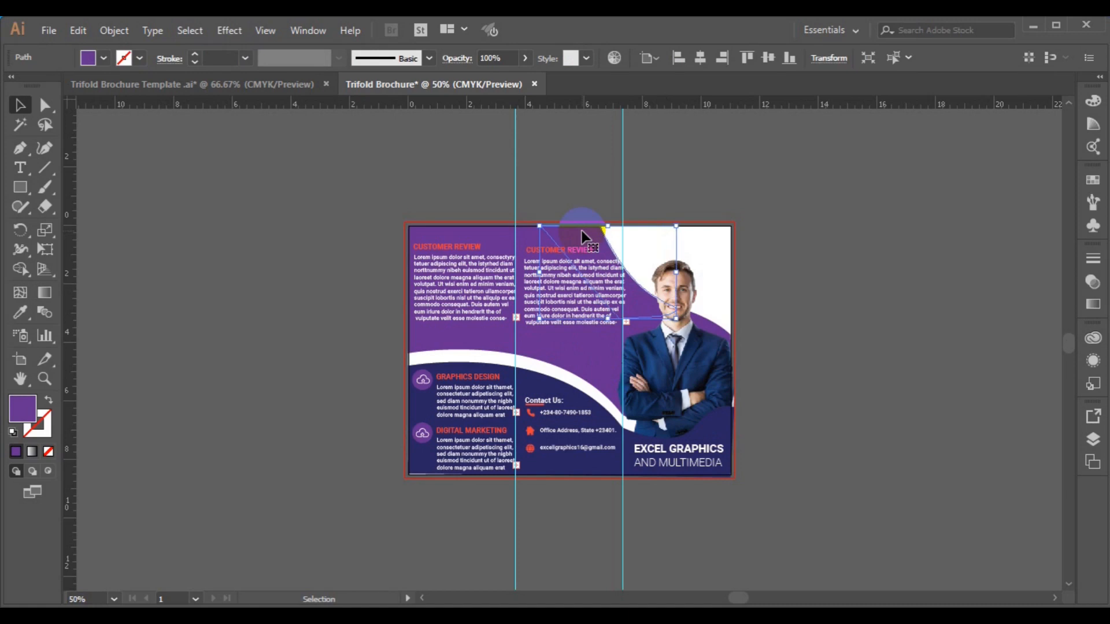
{"action": "key", "text": "Right"}
{"action": "key", "text": "Right"}
{"action": "key", "text": "Right"}
{"action": "key", "text": "Right"}
{"action": "key", "text": "Right"}
{"action": "key", "text": "Right"}
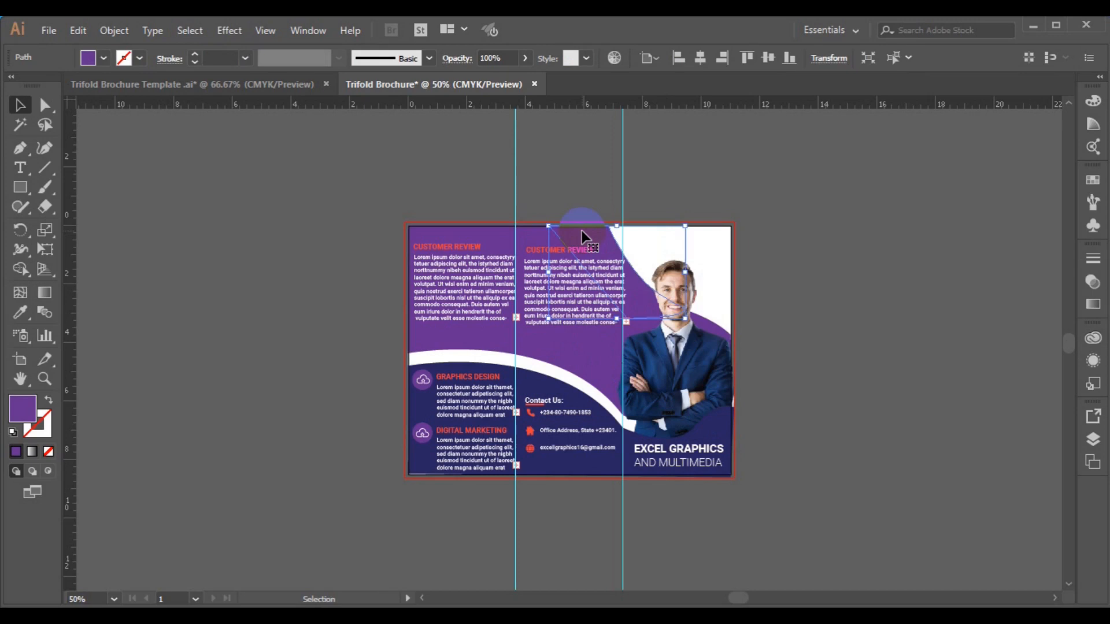
{"action": "key", "text": "Down"}
{"action": "key", "text": "Left"}
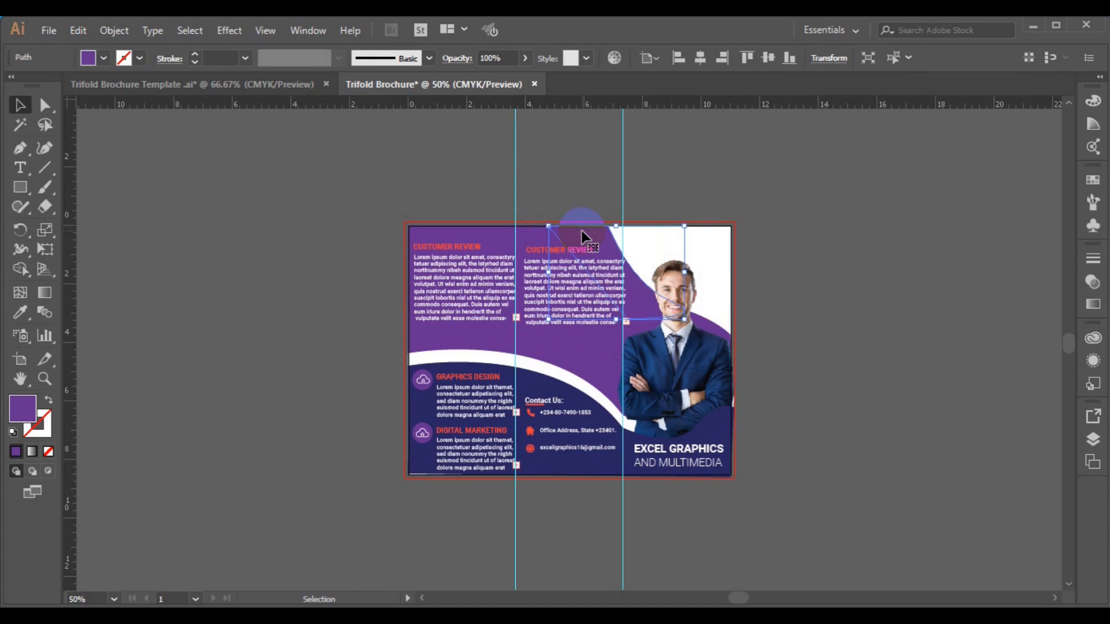
{"action": "left_click", "coordinate": [909, 330]}
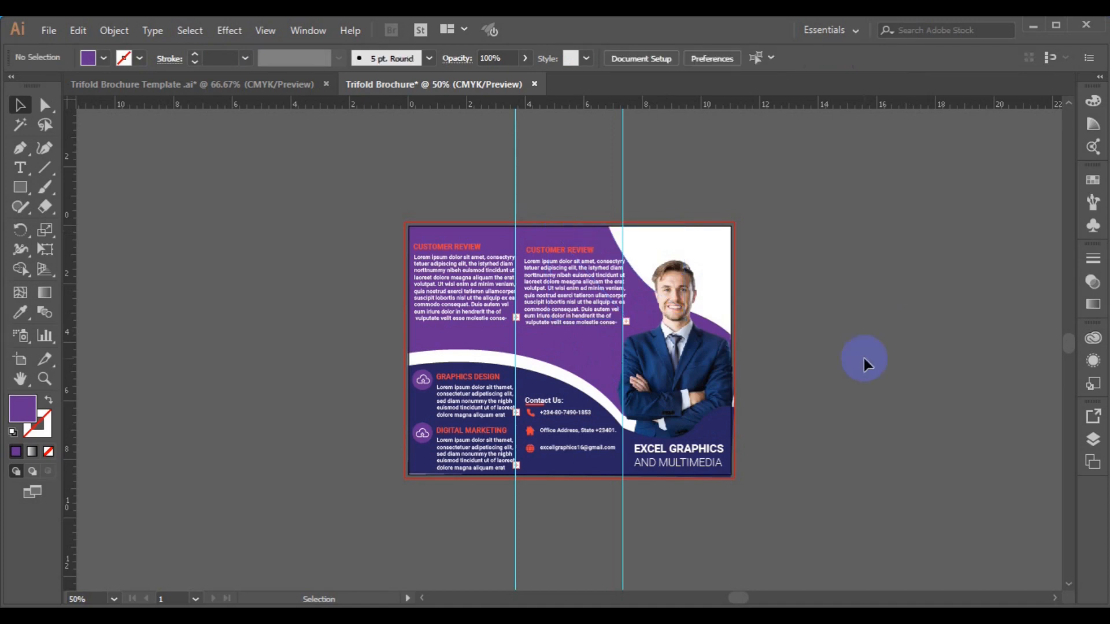